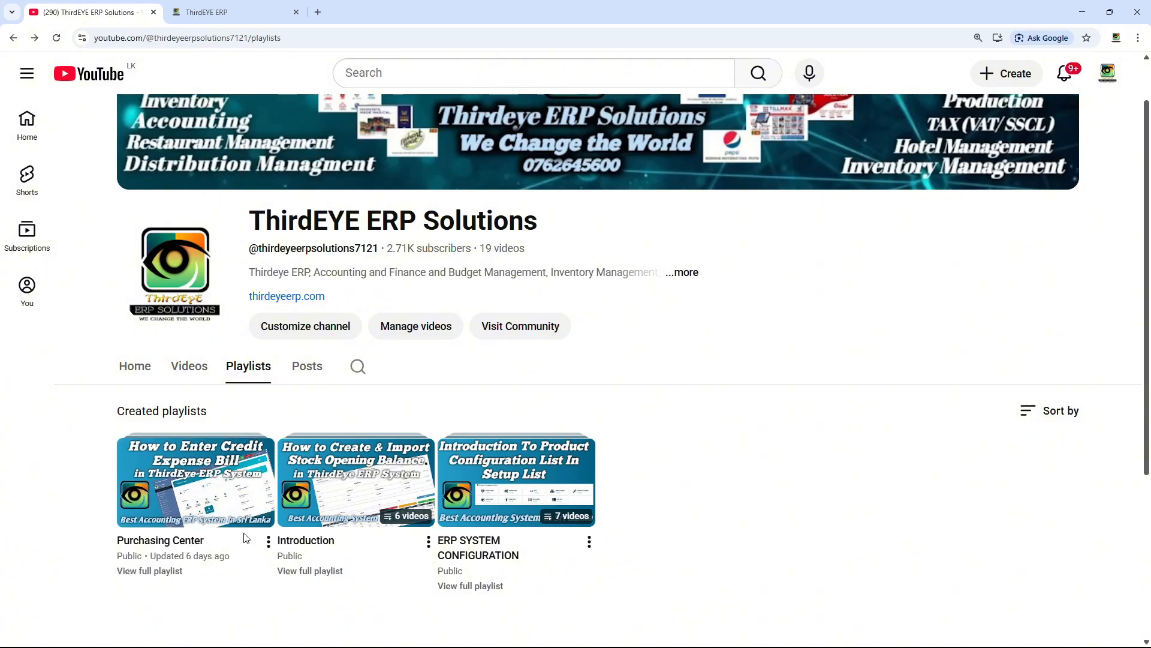
# - Open the full Purchasing Center playlist from the channel's created playlists
pyautogui.click(164, 574)
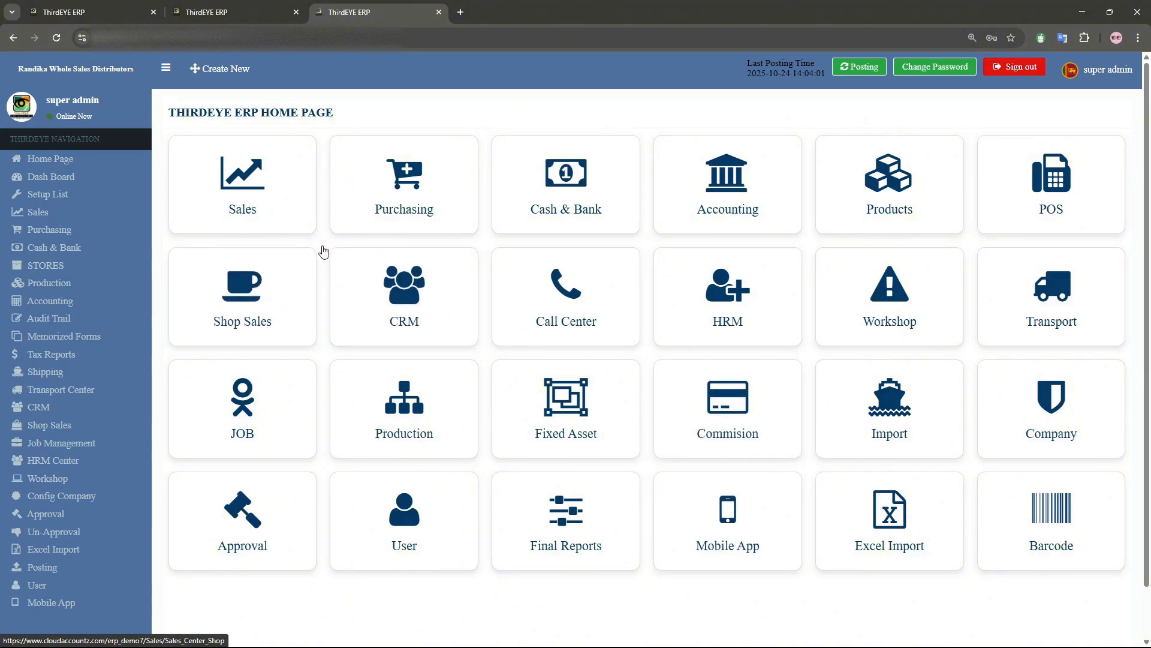
# - Start a new credit bill payment in Cash & Bank and select ABC (Pvt) Ltd as the vendor
pyautogui.click(103, 250)
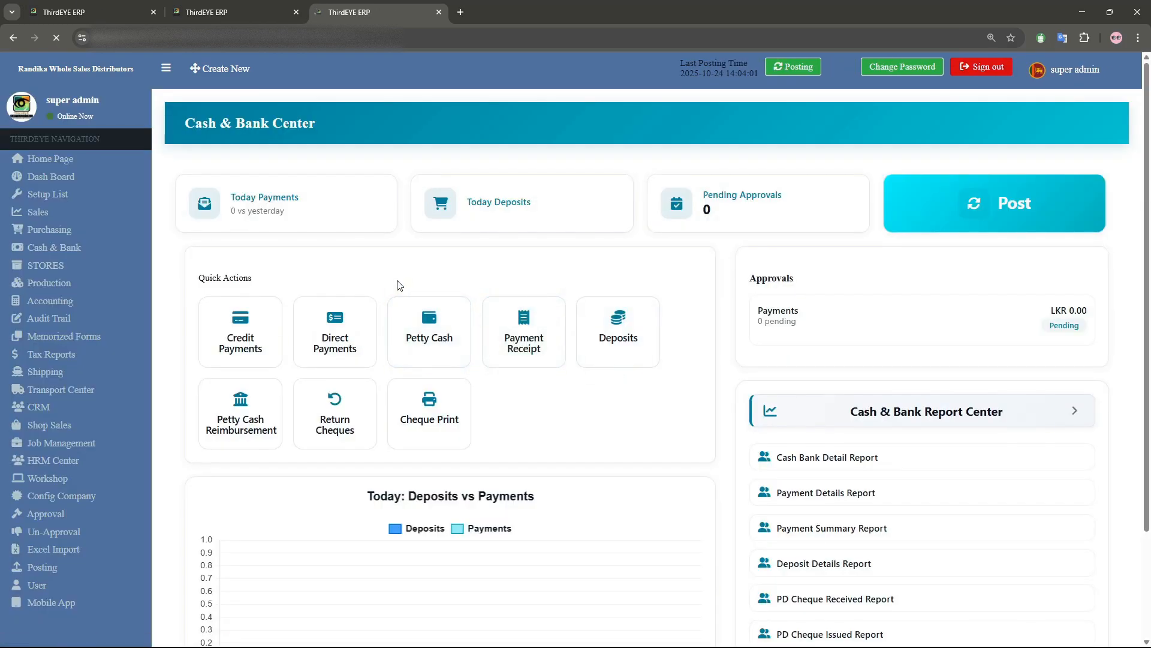
pyautogui.click(243, 336)
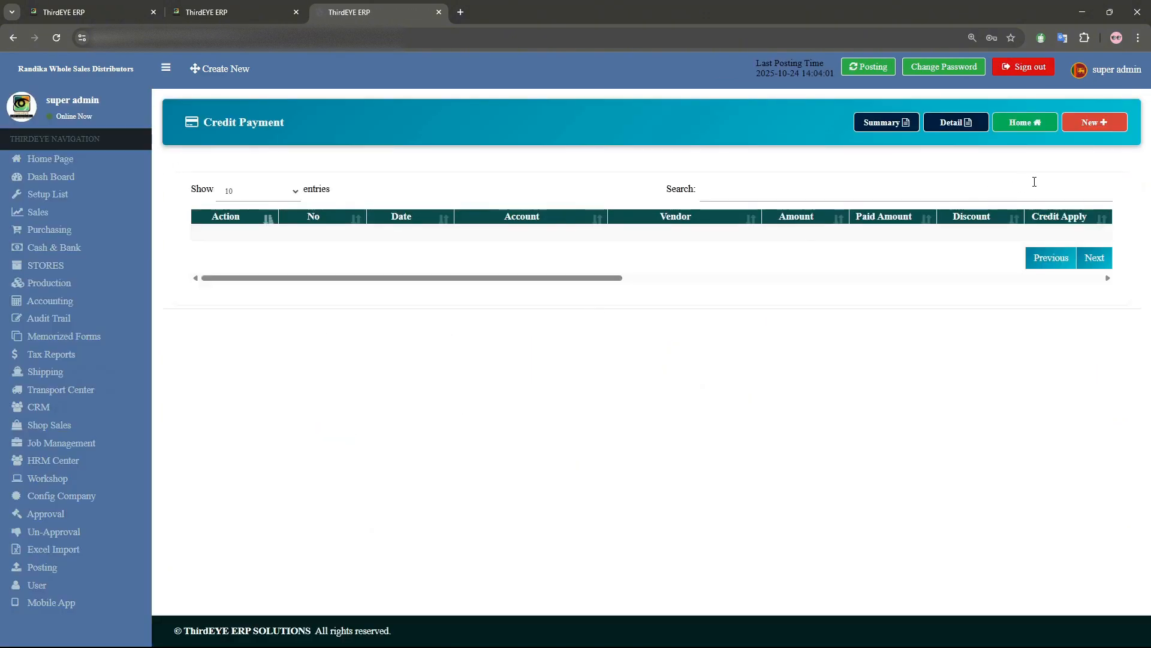
pyautogui.click(1092, 123)
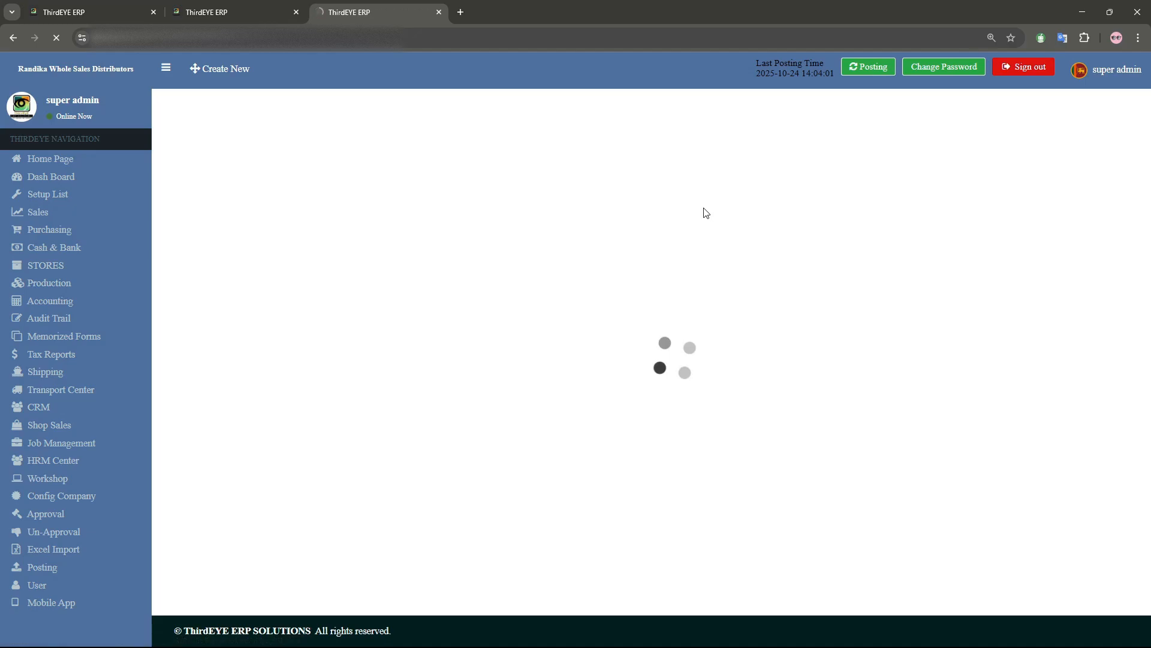
pyautogui.click(374, 205)
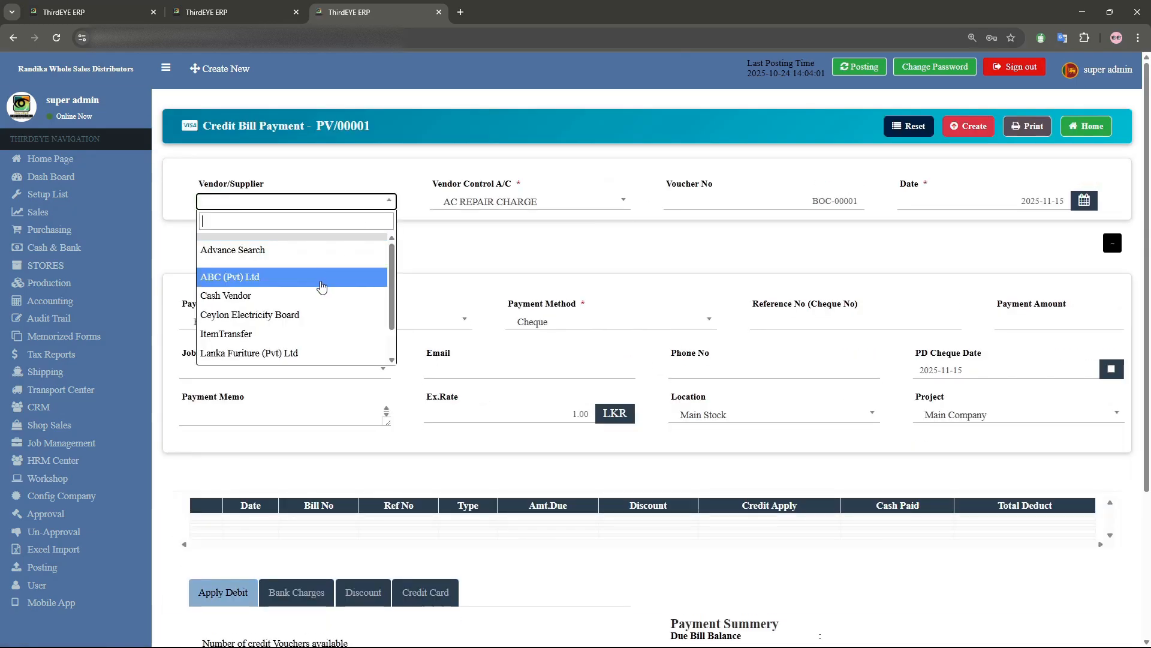
pyautogui.click(321, 278)
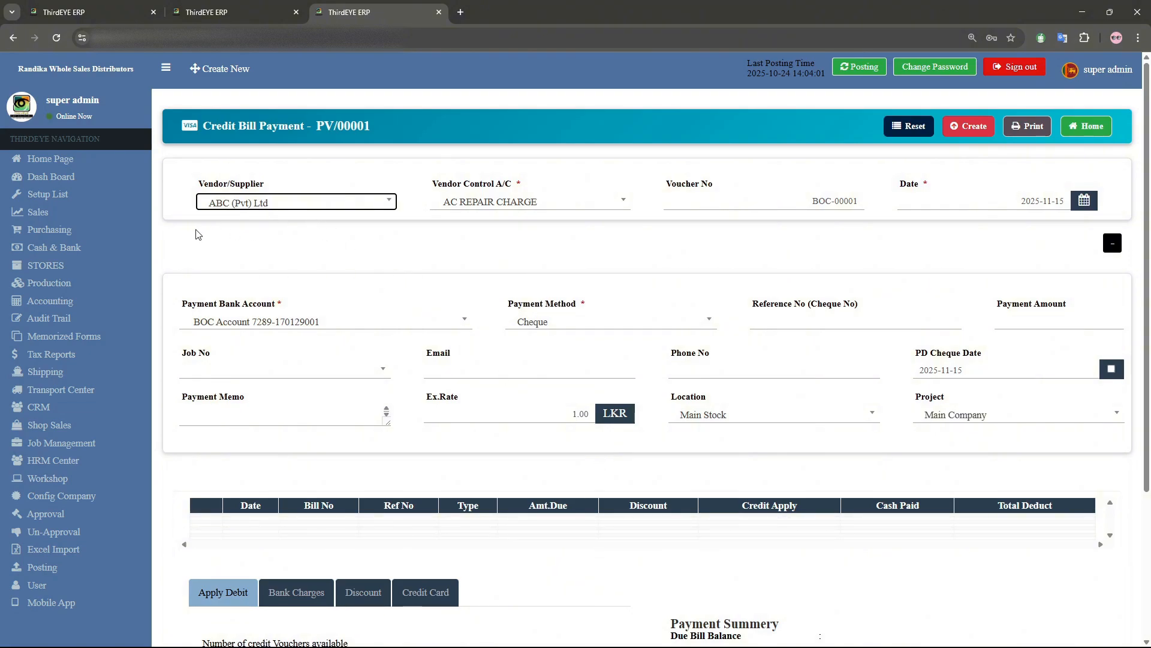
# - Open the Purchasing center in a separate browser tab and display its Unpaid Bills vendor report
pyautogui.rightClick(96, 230)
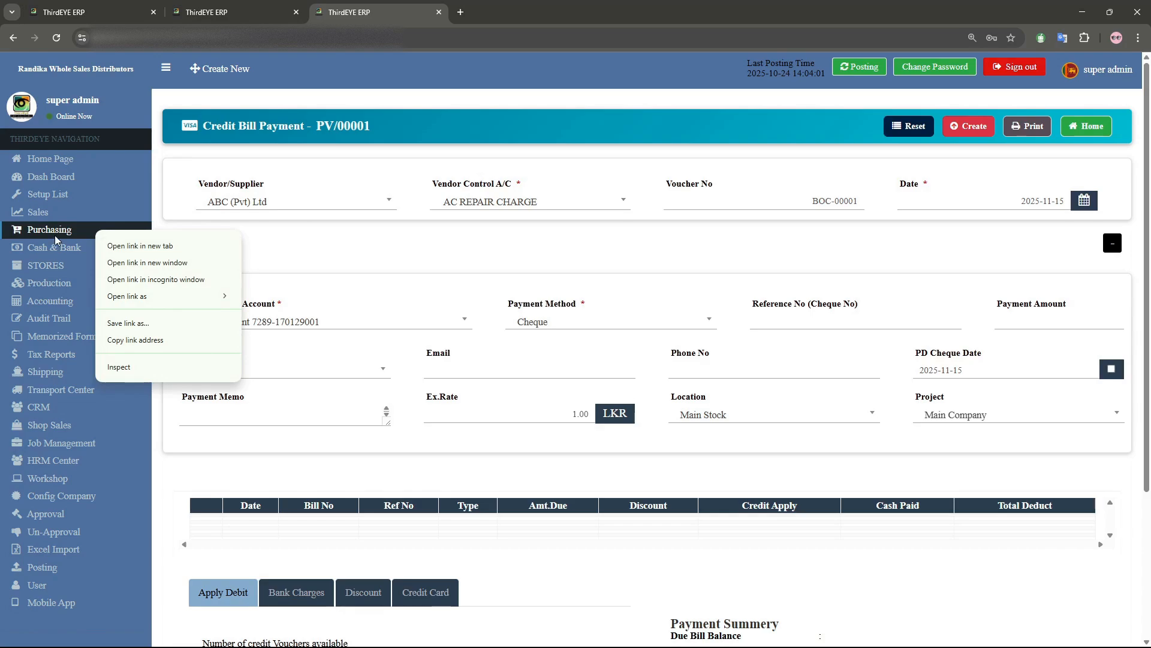
pyautogui.click(113, 247)
pyautogui.click(503, 17)
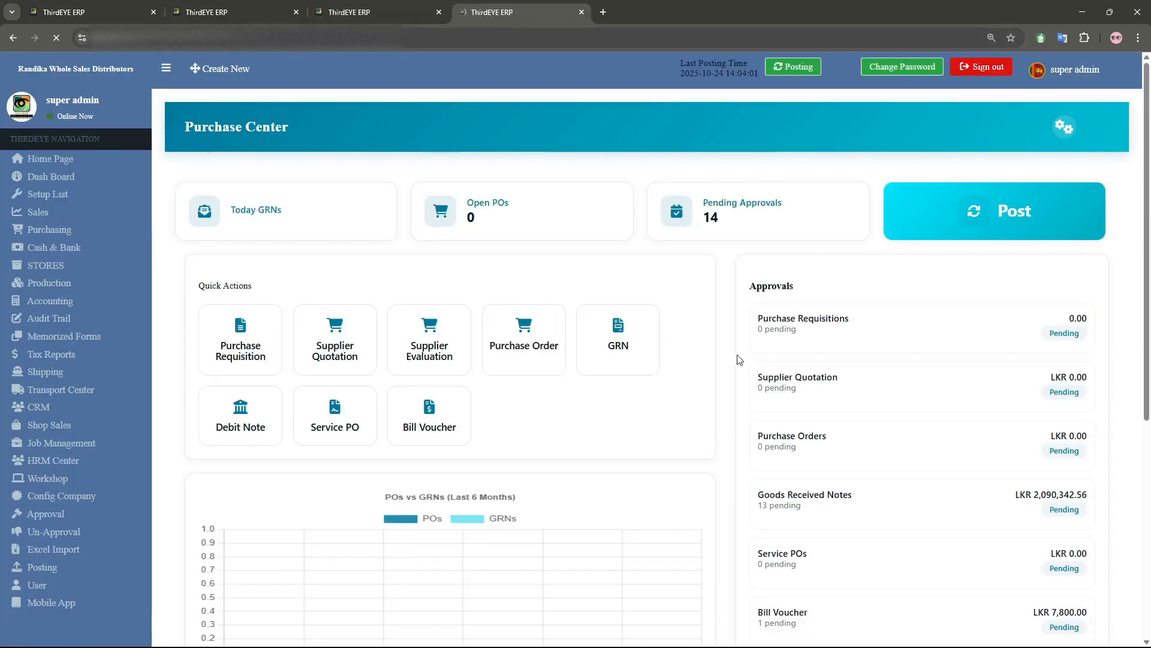
pyautogui.scroll(-5, 789, 375)
pyautogui.click(852, 367)
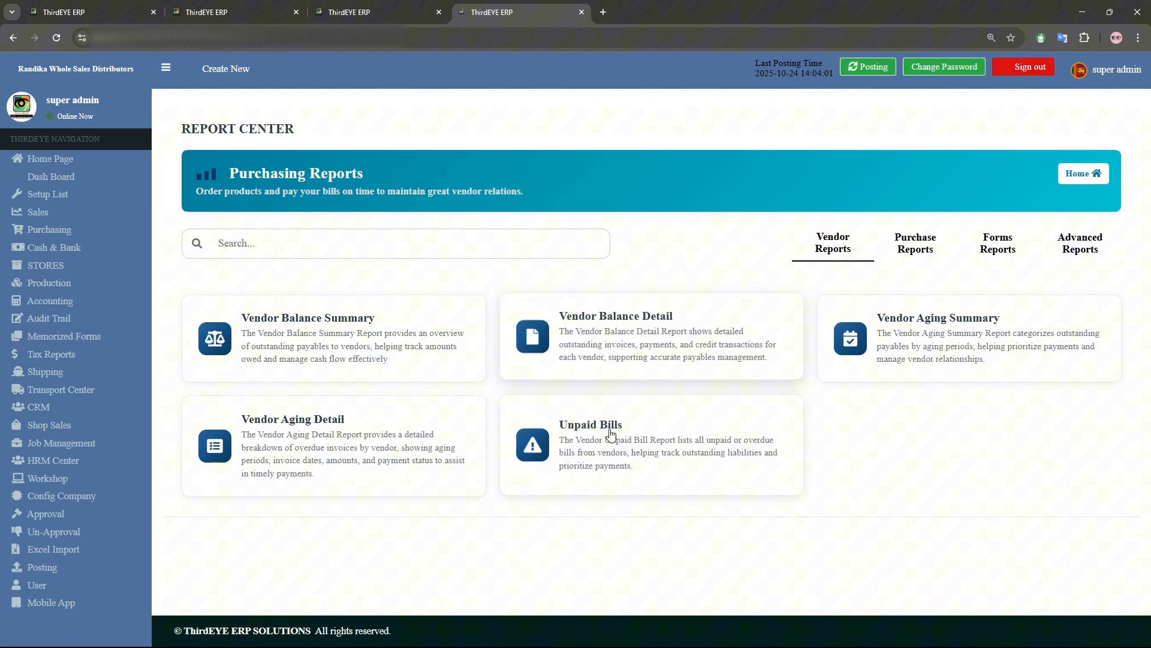
pyautogui.click(611, 433)
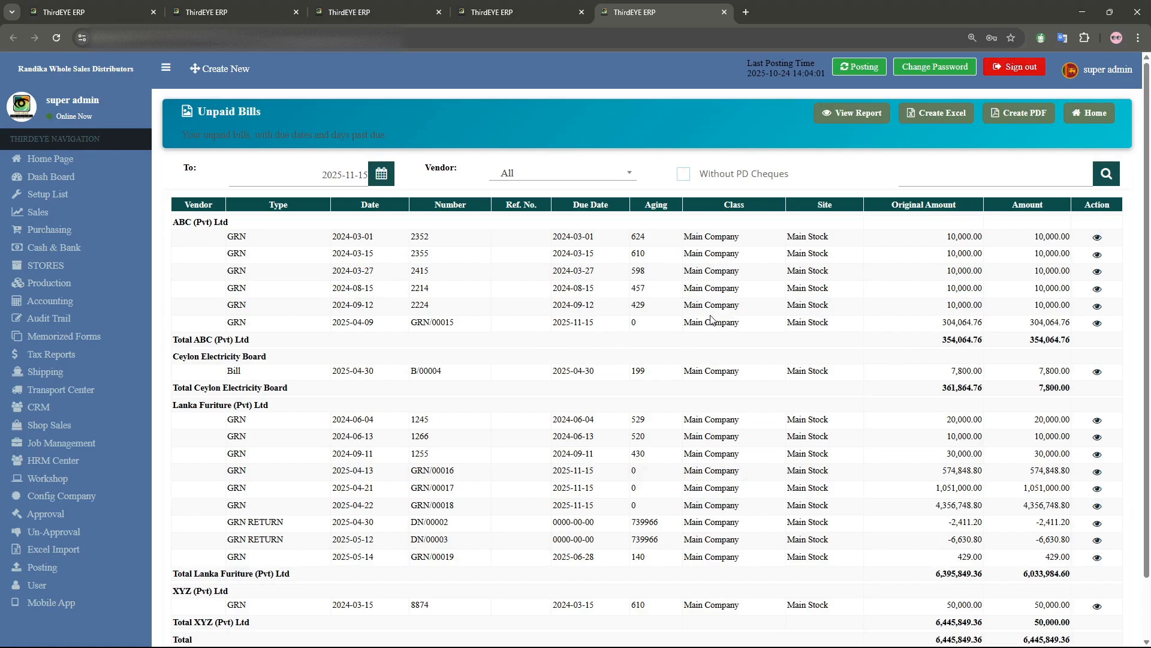
# - Return to the Purchasing center and open the pending Goods Received Note approvals
pyautogui.click(29, 229)
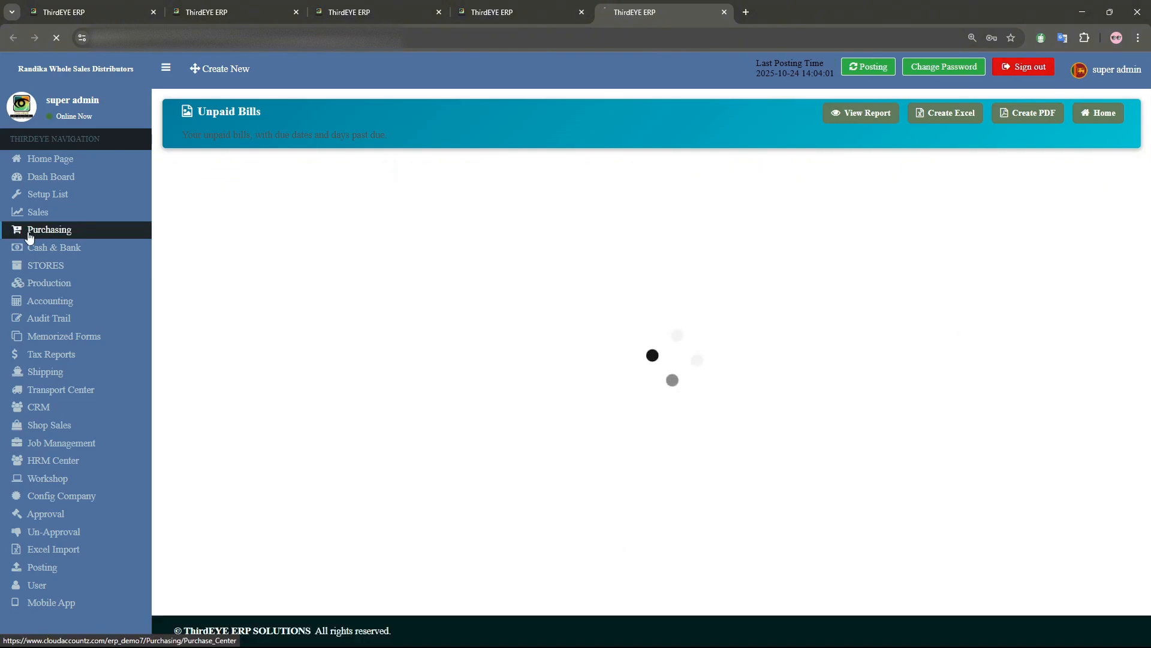
pyautogui.scroll(-6, 807, 308)
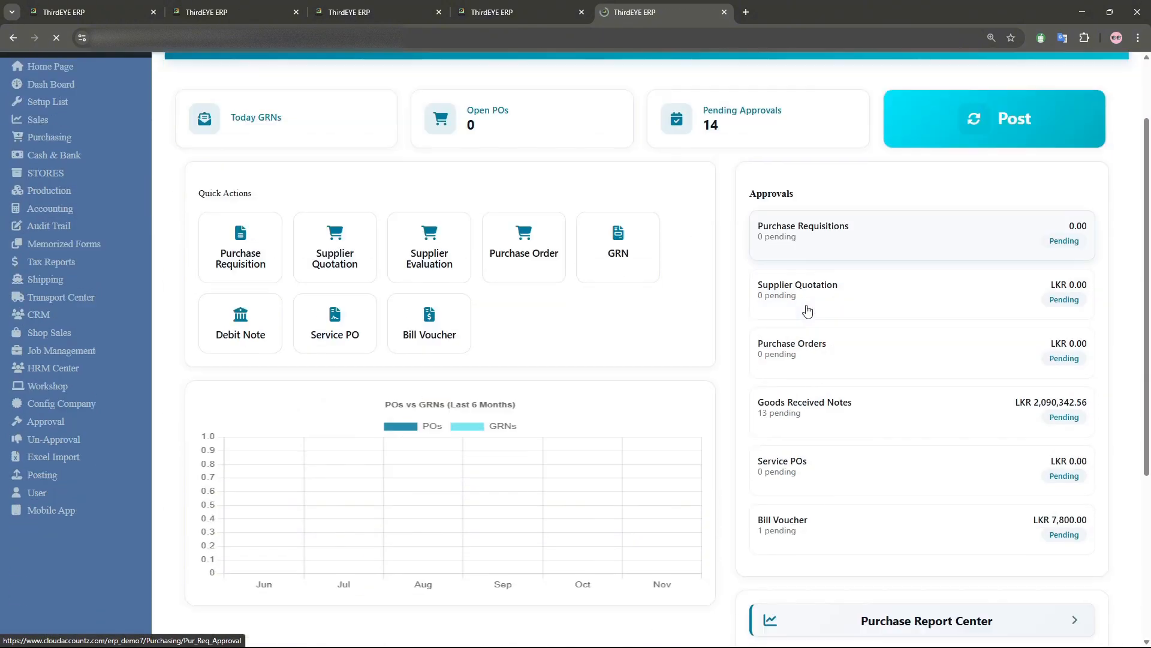
pyautogui.scroll(3, 806, 306)
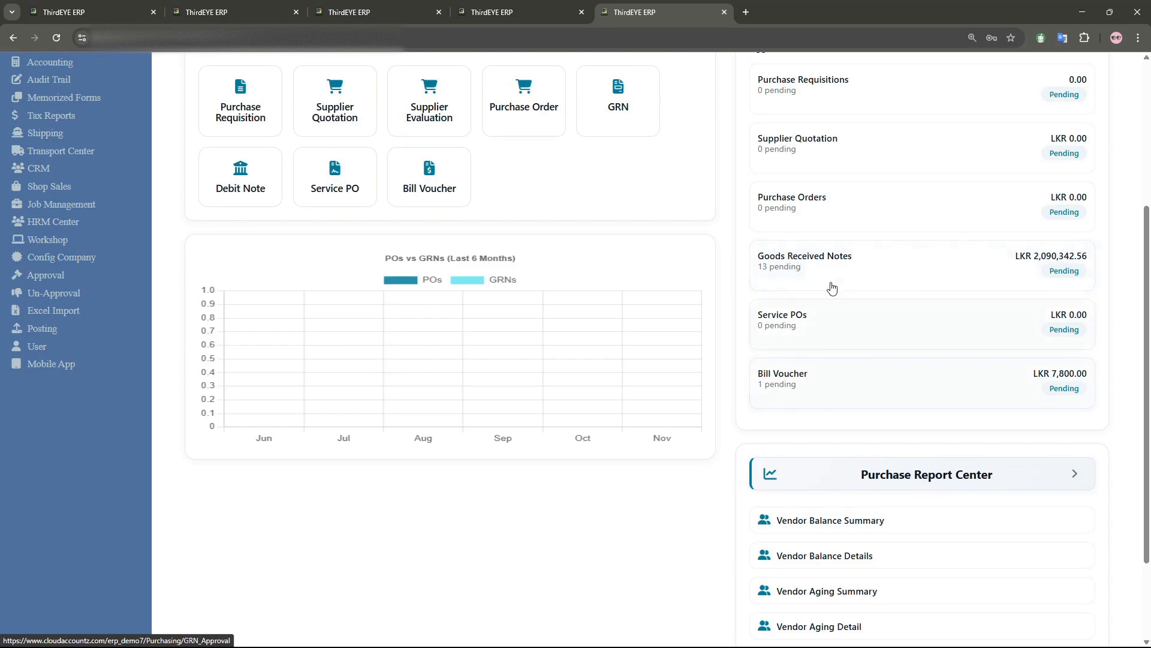
pyautogui.click(833, 263)
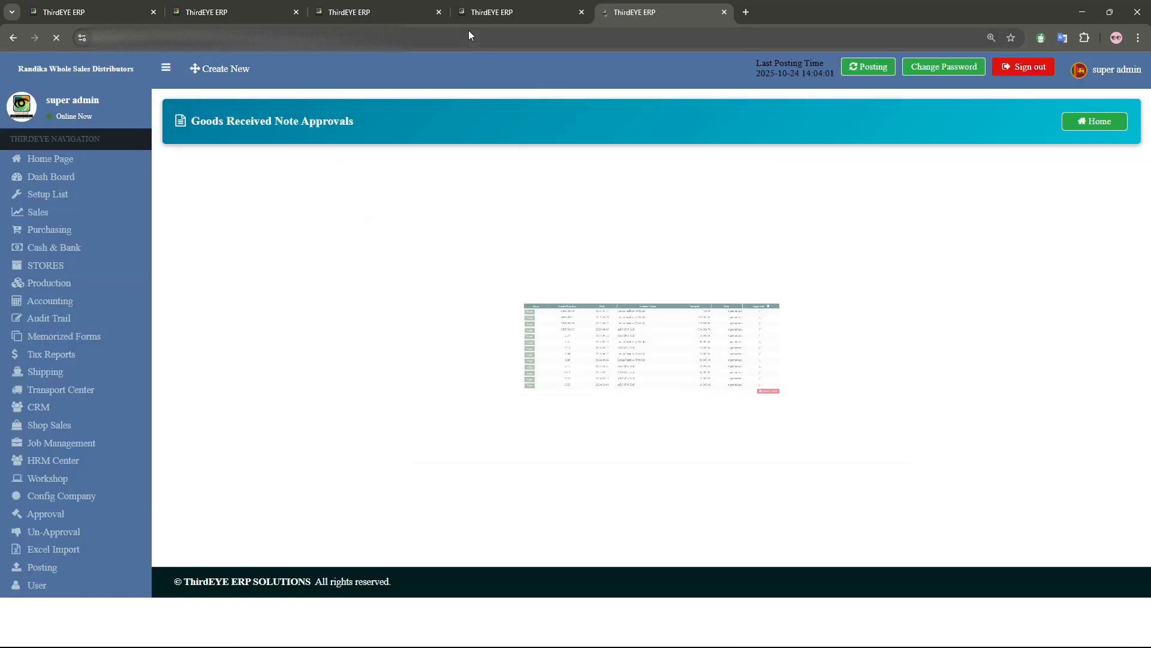
# - Reopen the Unpaid Bills report and locate the bill numbered 1245 under Lanka Furiture (Pvt) Ltd
pyautogui.click(497, 21)
pyautogui.click(569, 416)
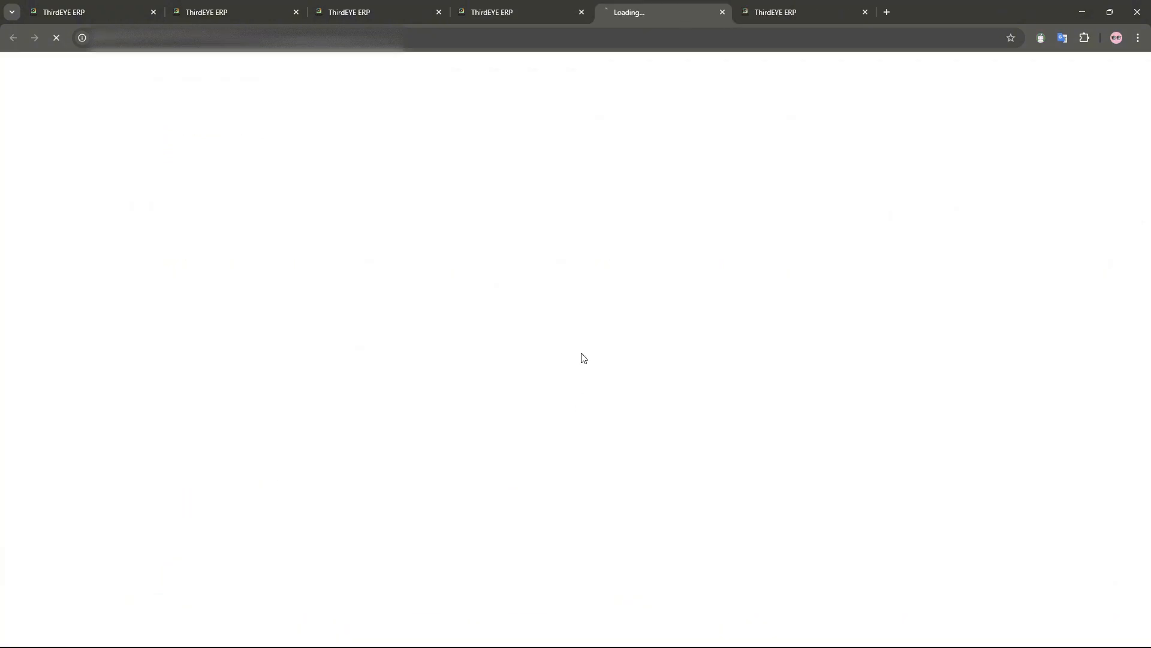
pyautogui.scroll(-2, 490, 332)
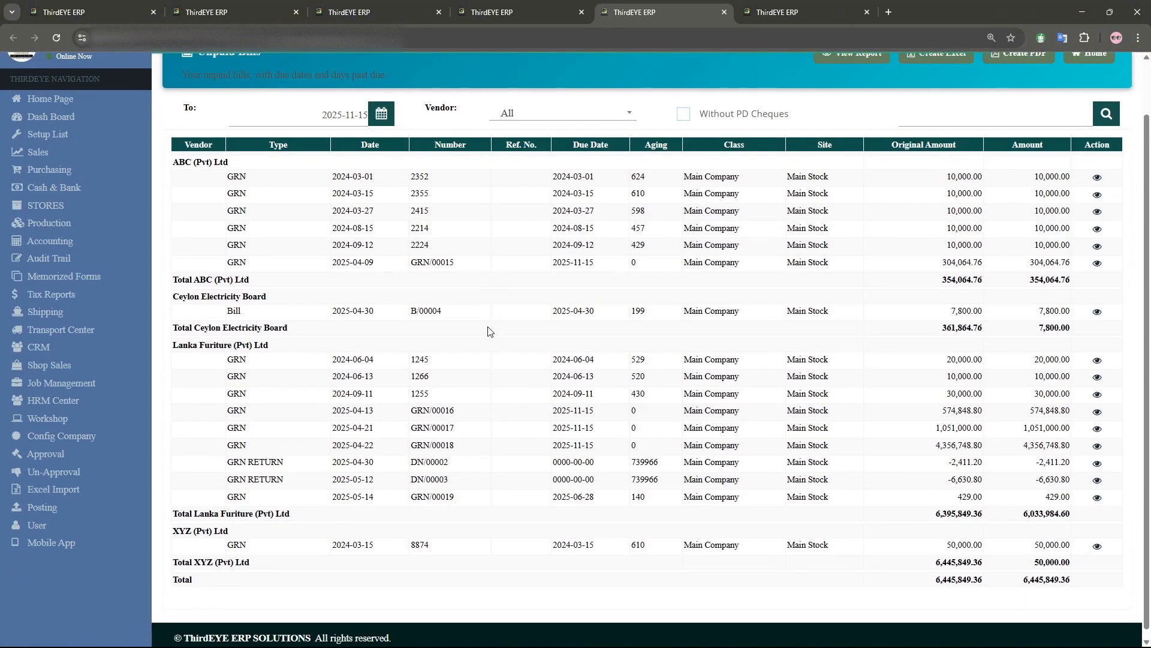
pyautogui.moveTo(175, 348); pyautogui.dragTo(269, 354)
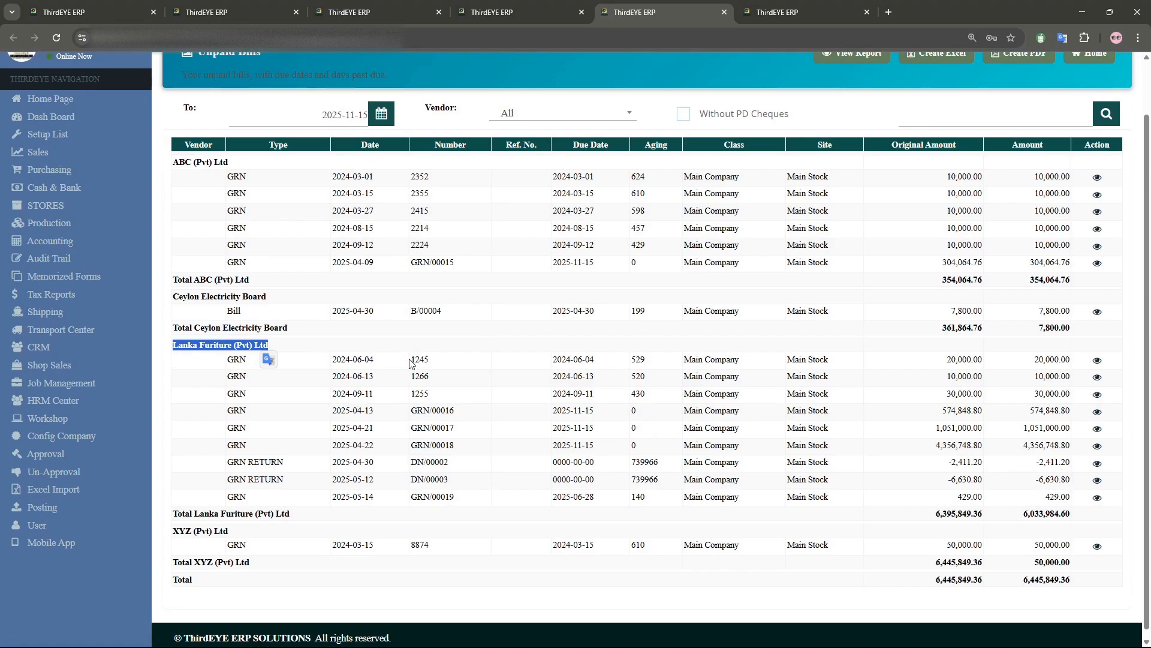
pyautogui.moveTo(410, 363); pyautogui.dragTo(438, 367)
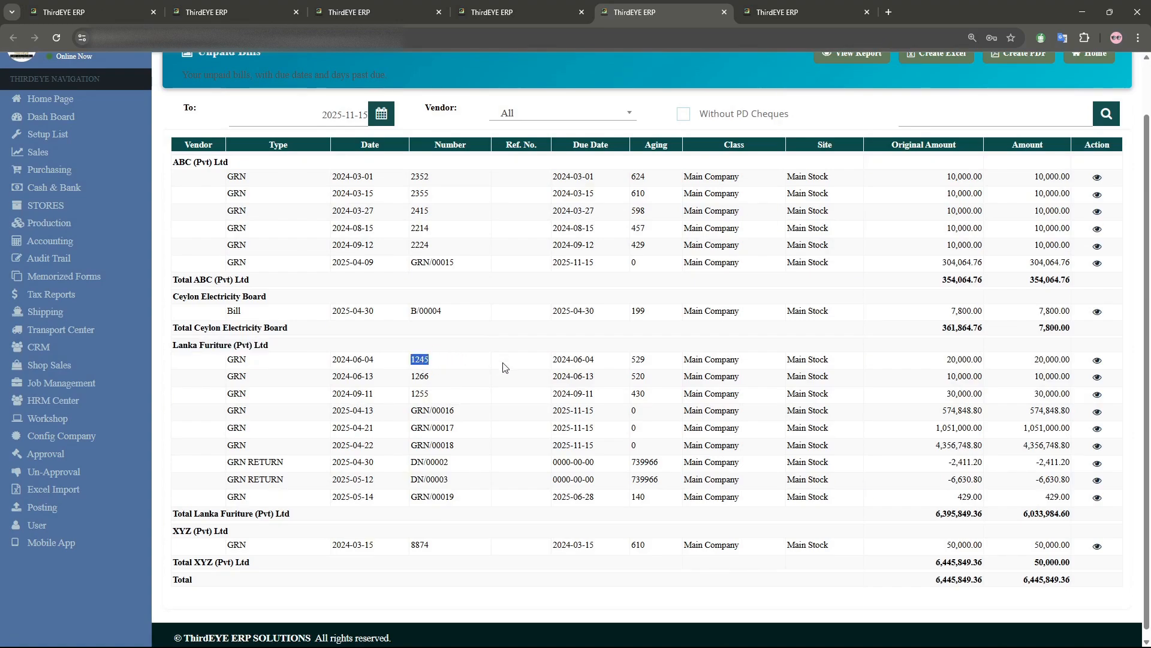
# - Approve goods received notes 1245 and 1266 in the Goods Received Note Approvals list
pyautogui.click(754, 16)
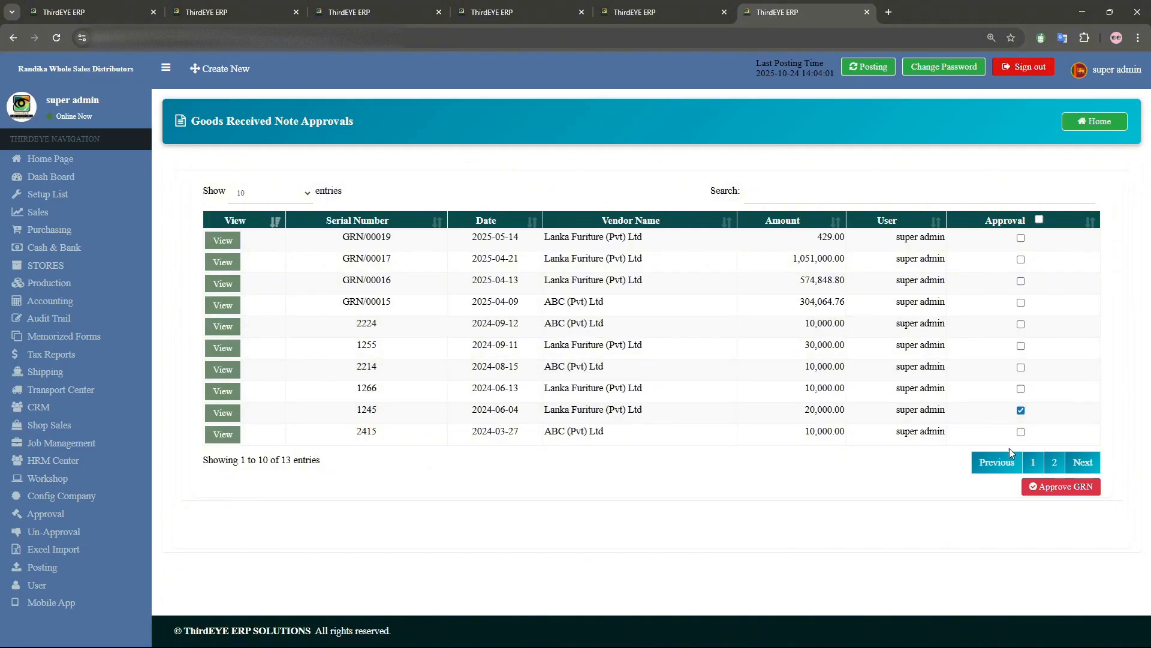
pyautogui.click(1021, 388)
pyautogui.click(1044, 490)
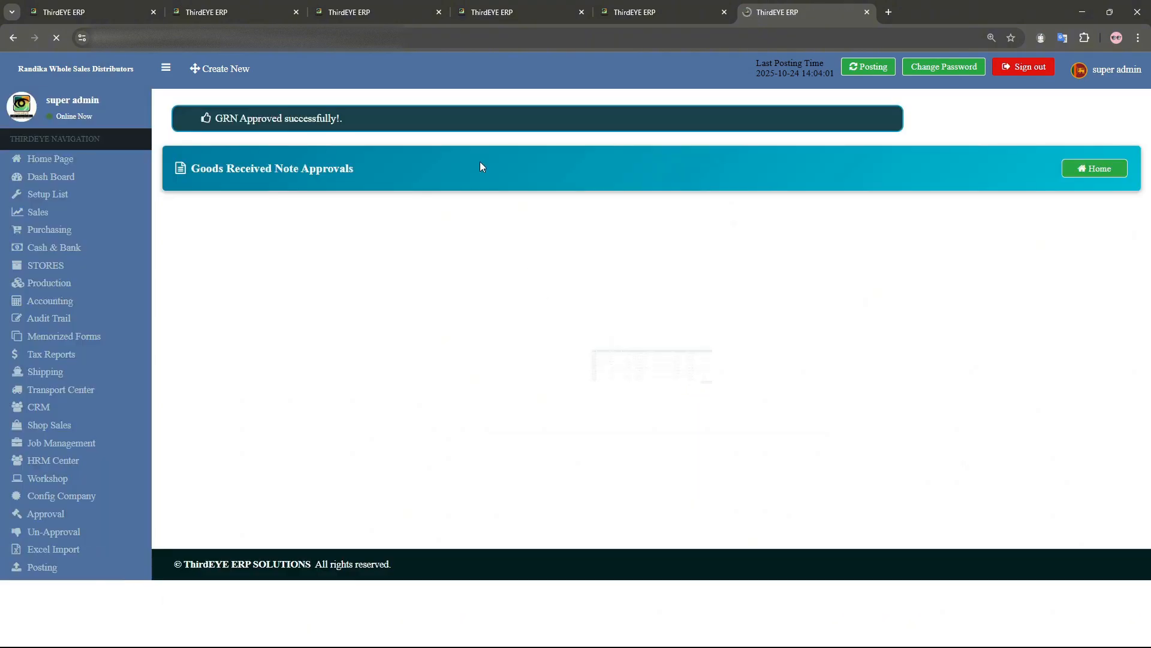
# - Start a new credit bill payment for vendor Lanka Furiture (Pvt) Ltd with Account Payables as the vendor control account
pyautogui.click(69, 248)
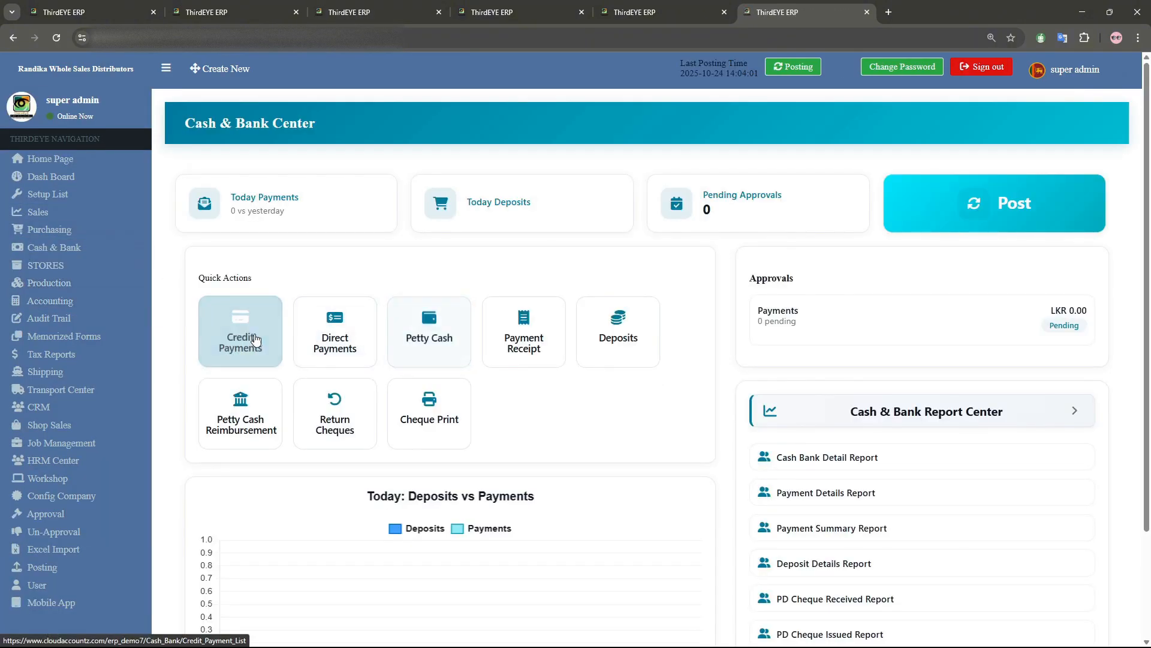
pyautogui.click(250, 339)
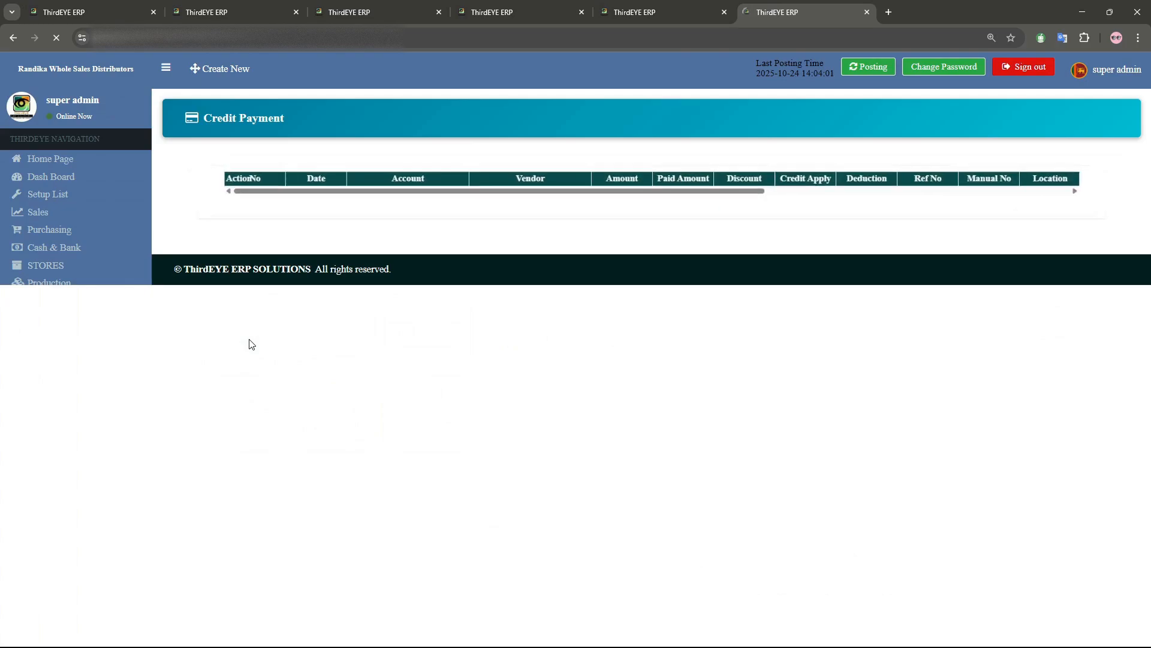
pyautogui.click(1083, 131)
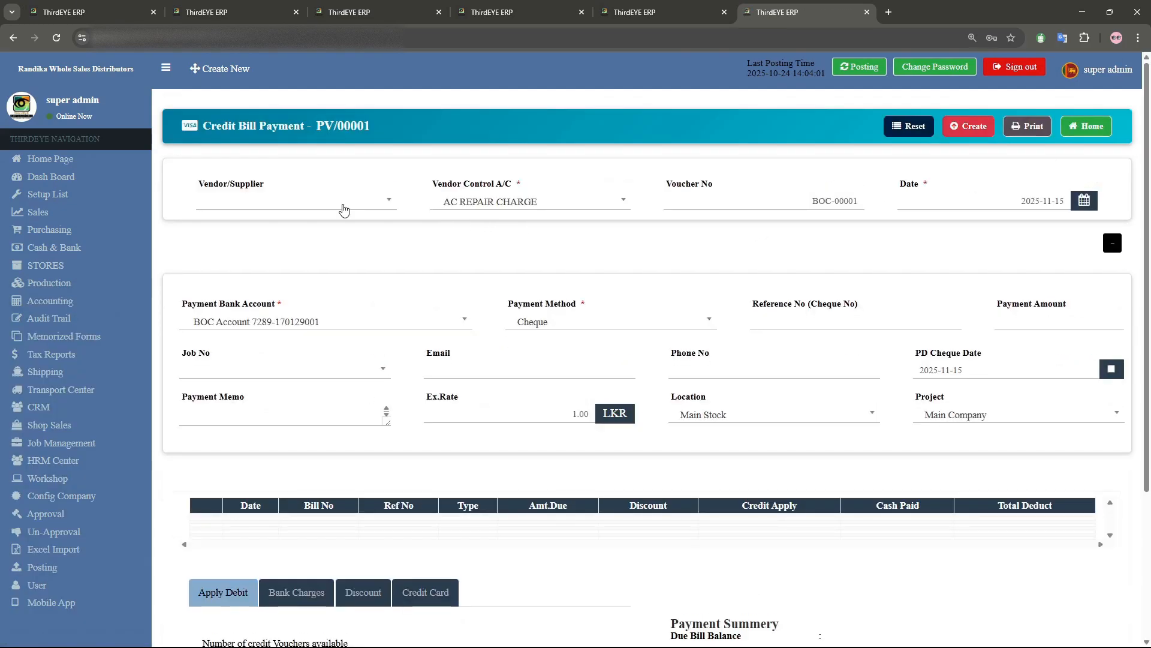
pyautogui.click(318, 202)
pyautogui.click(301, 352)
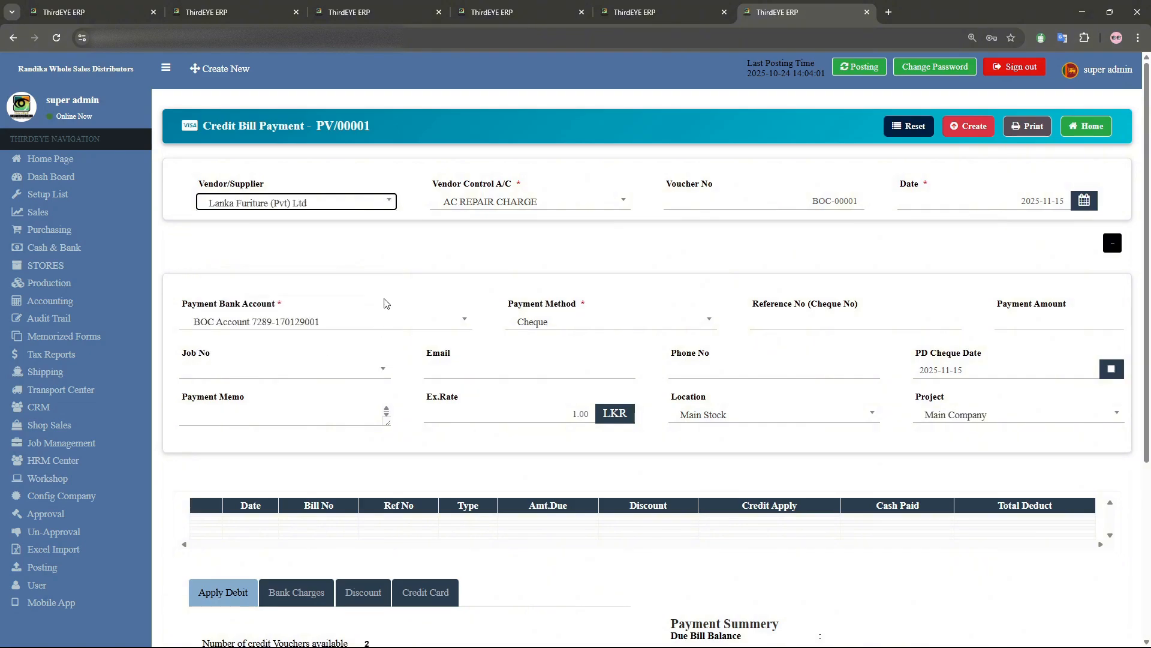
pyautogui.click(556, 203)
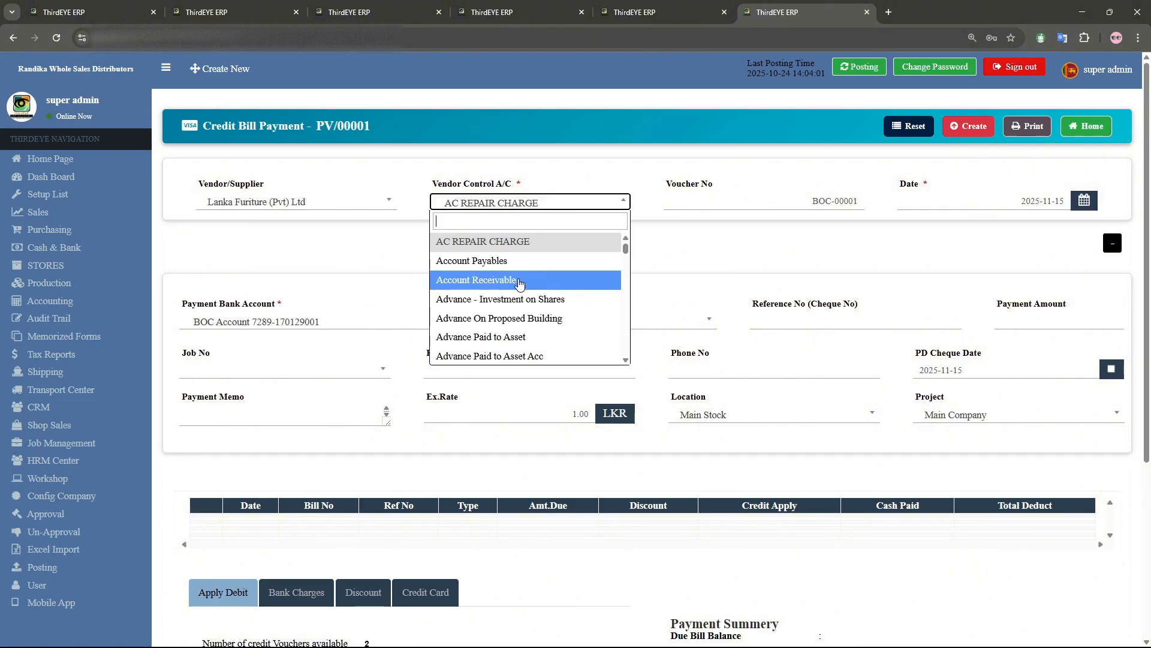
pyautogui.click(521, 261)
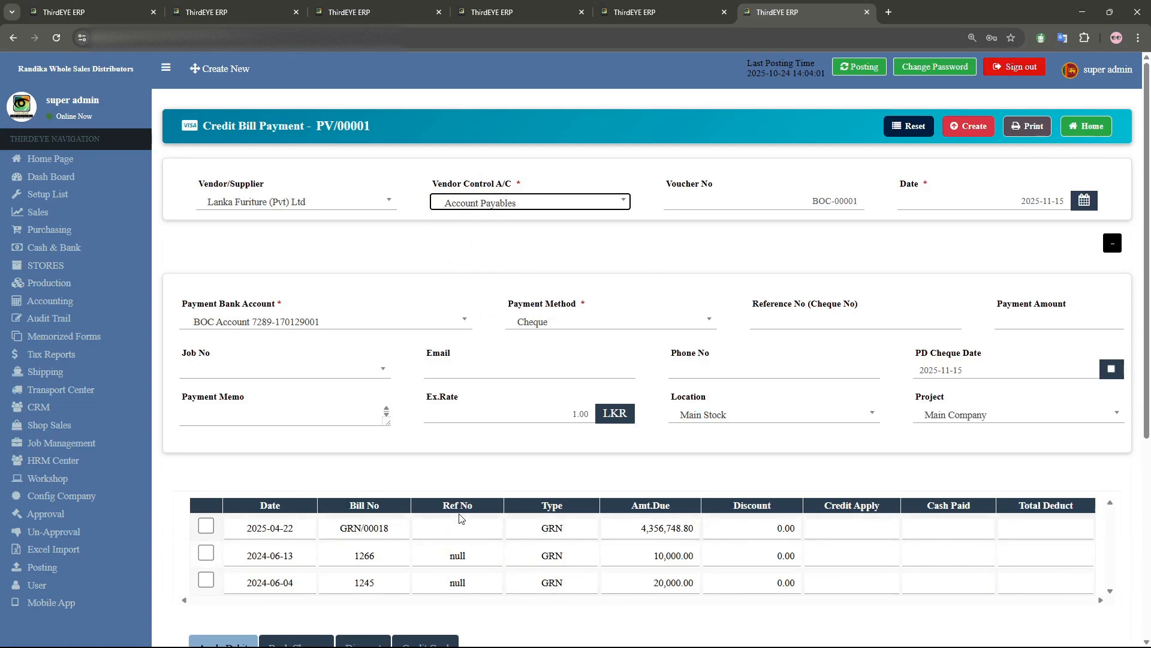
# - Set the payment bank account to the HNB current account
pyautogui.scroll(-1, 460, 519)
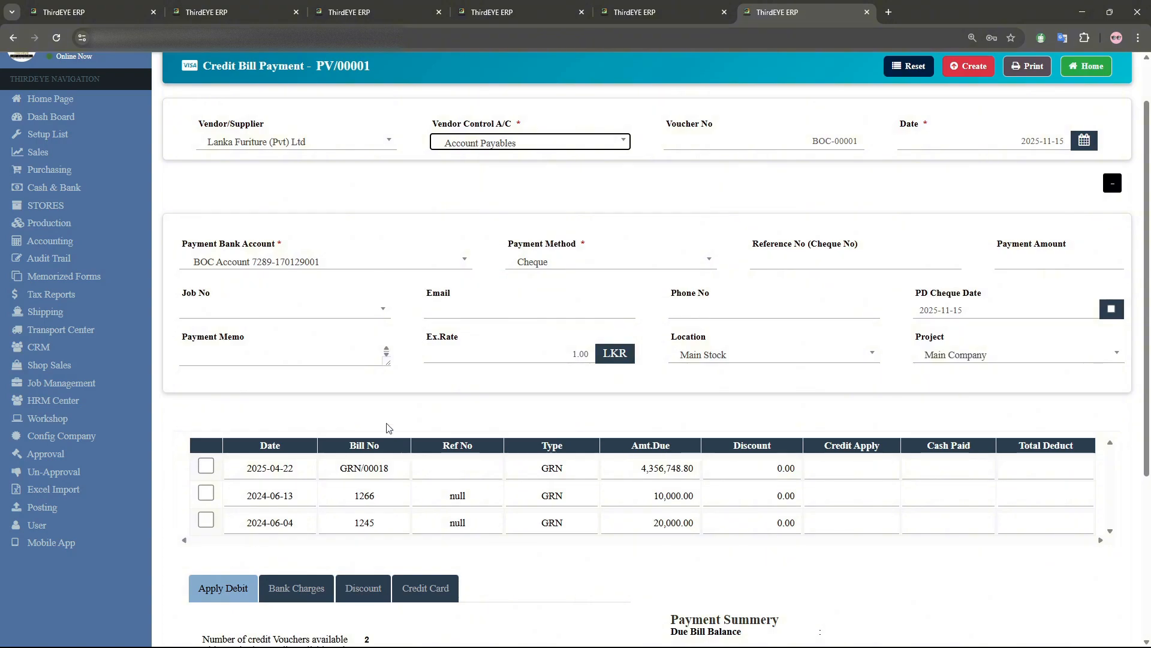
pyautogui.click(362, 263)
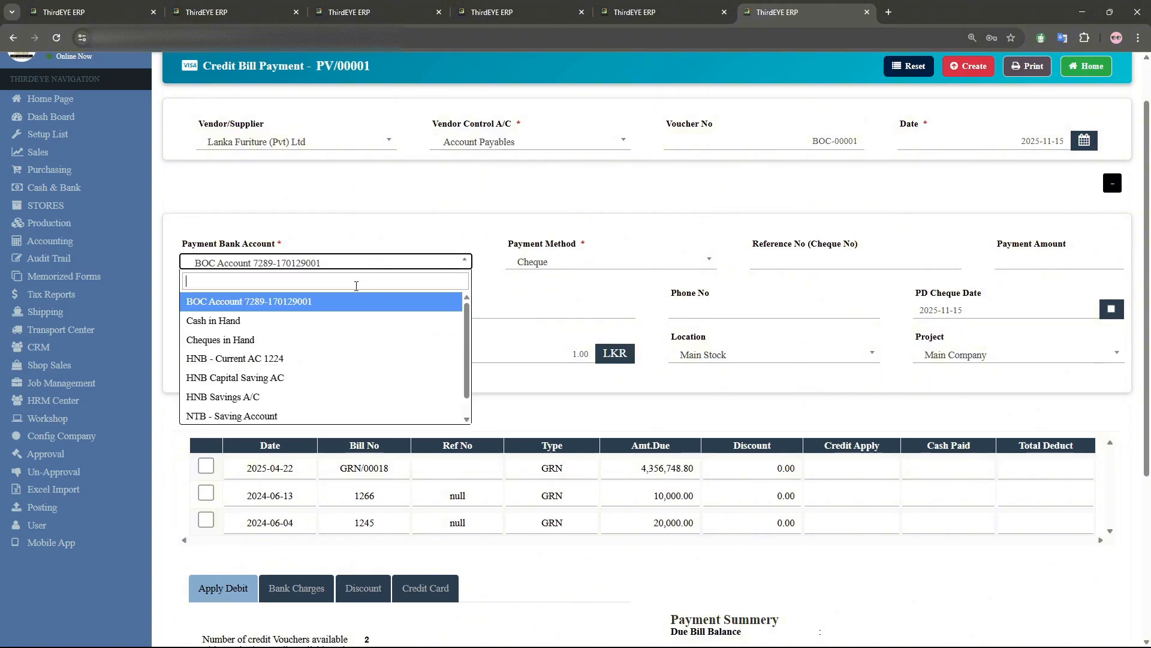
pyautogui.click(289, 359)
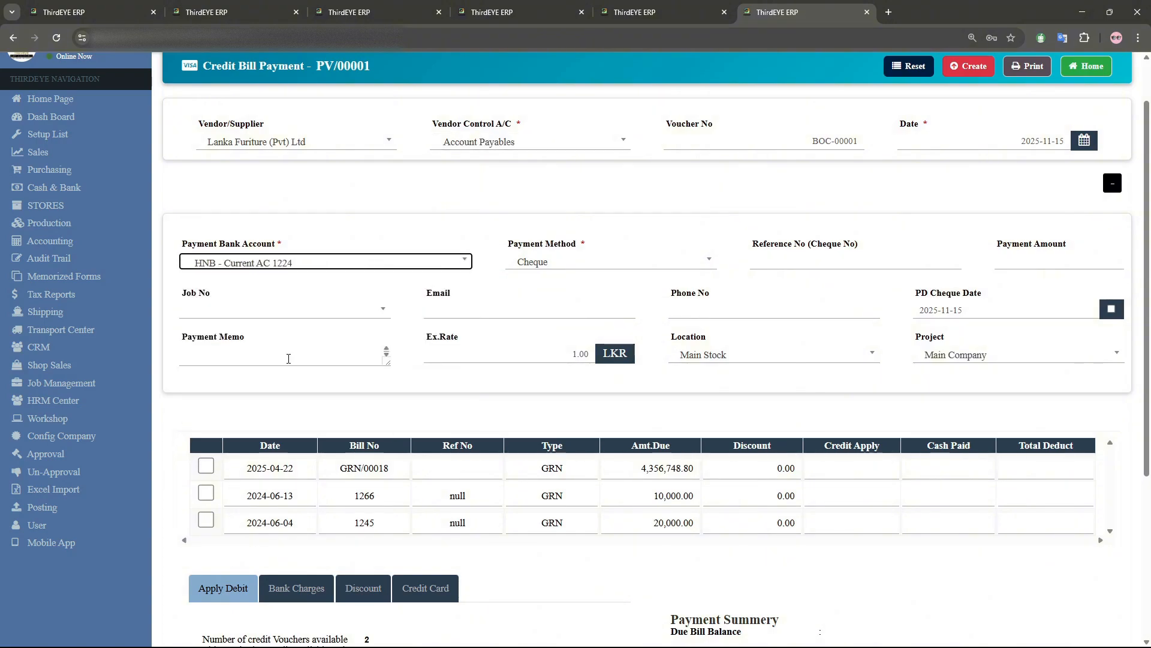
pyautogui.click(329, 264)
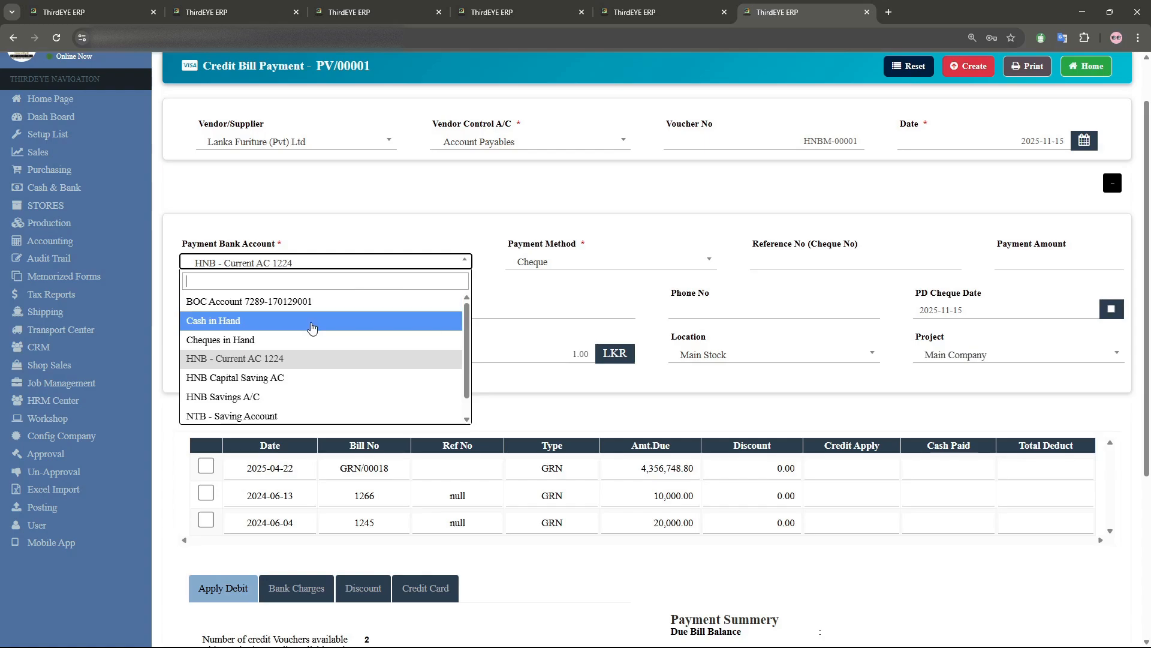
pyautogui.click(305, 358)
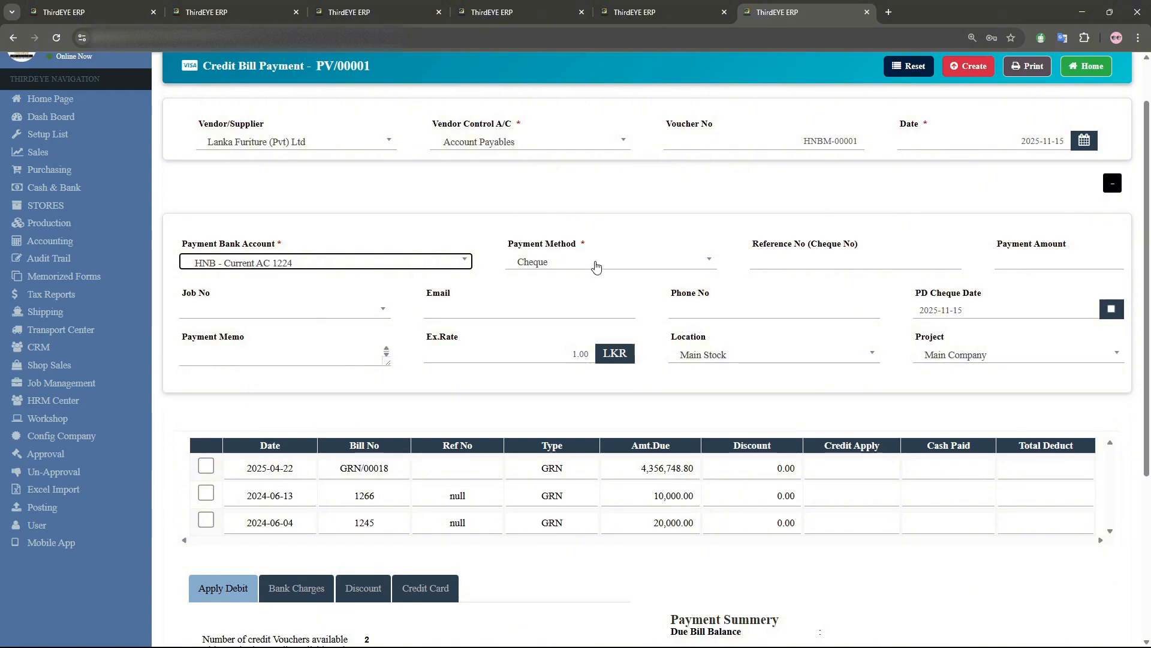
# - Choose Cheque as the payment method and enter 445454 as the cheque reference number
pyautogui.click(594, 264)
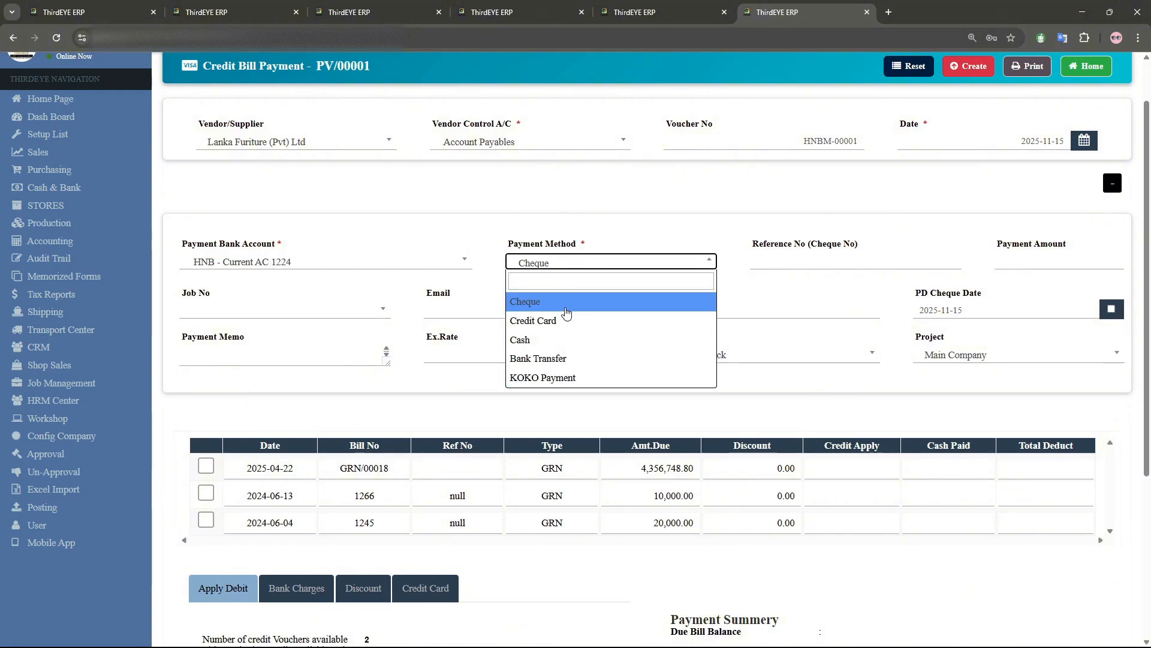
pyautogui.click(566, 306)
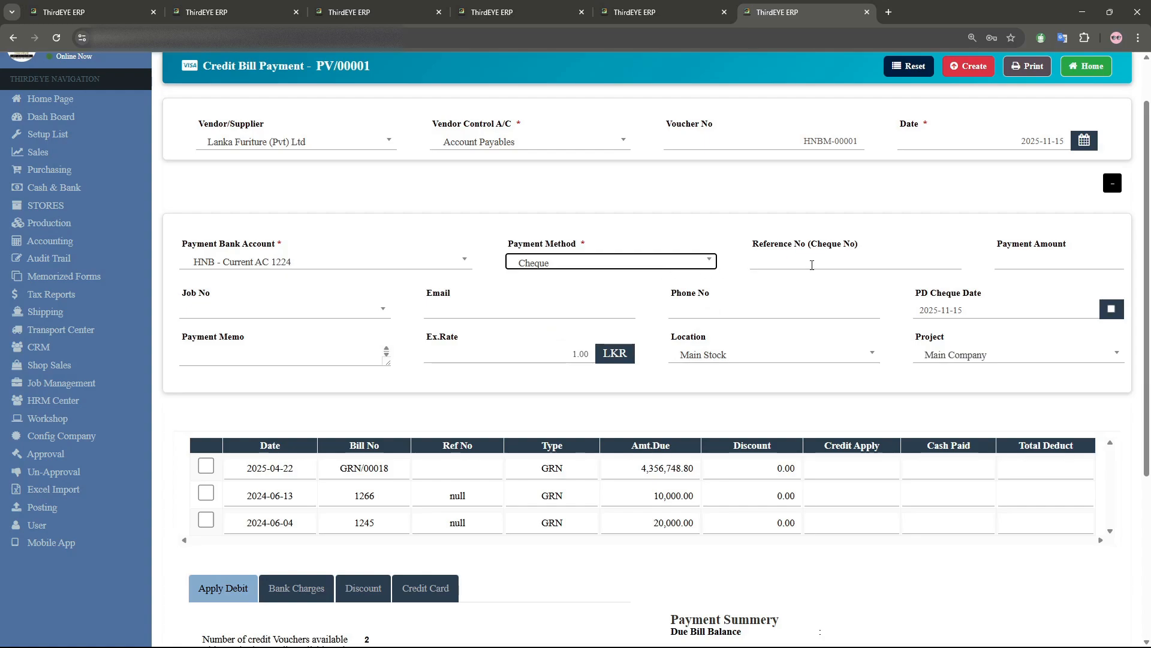
pyautogui.click(812, 265)
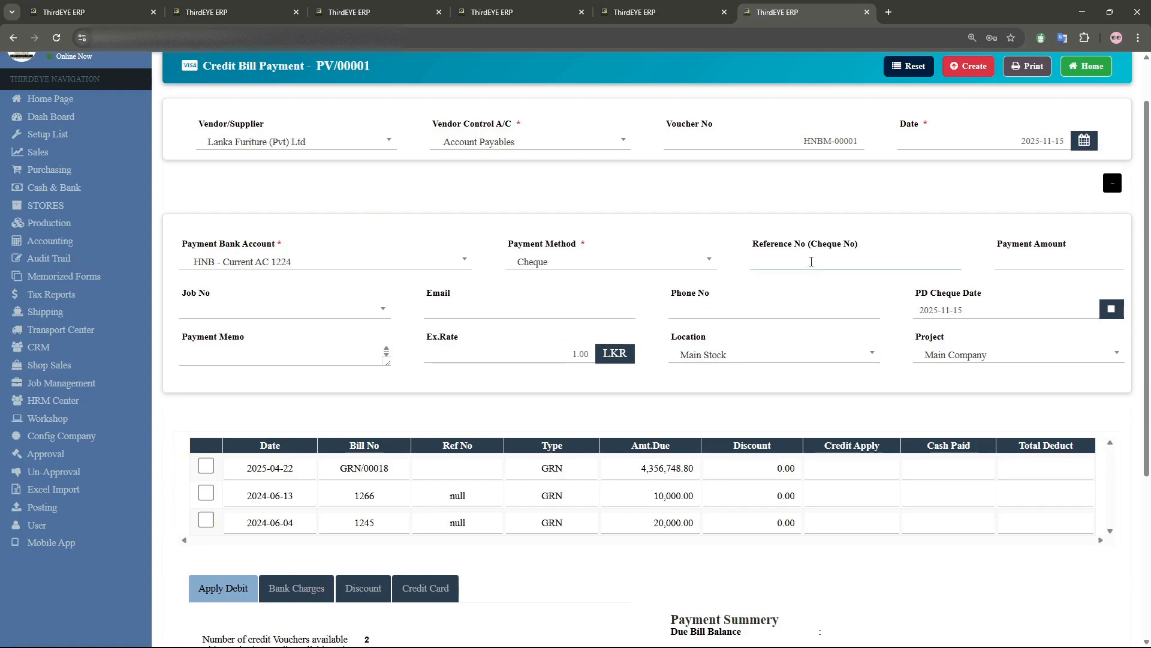
pyautogui.write('445454')
# - Enable the post-dated cheque date for the payment and set the payment date to 2025-04-15
pyautogui.click(1111, 312)
pyautogui.click(1044, 311)
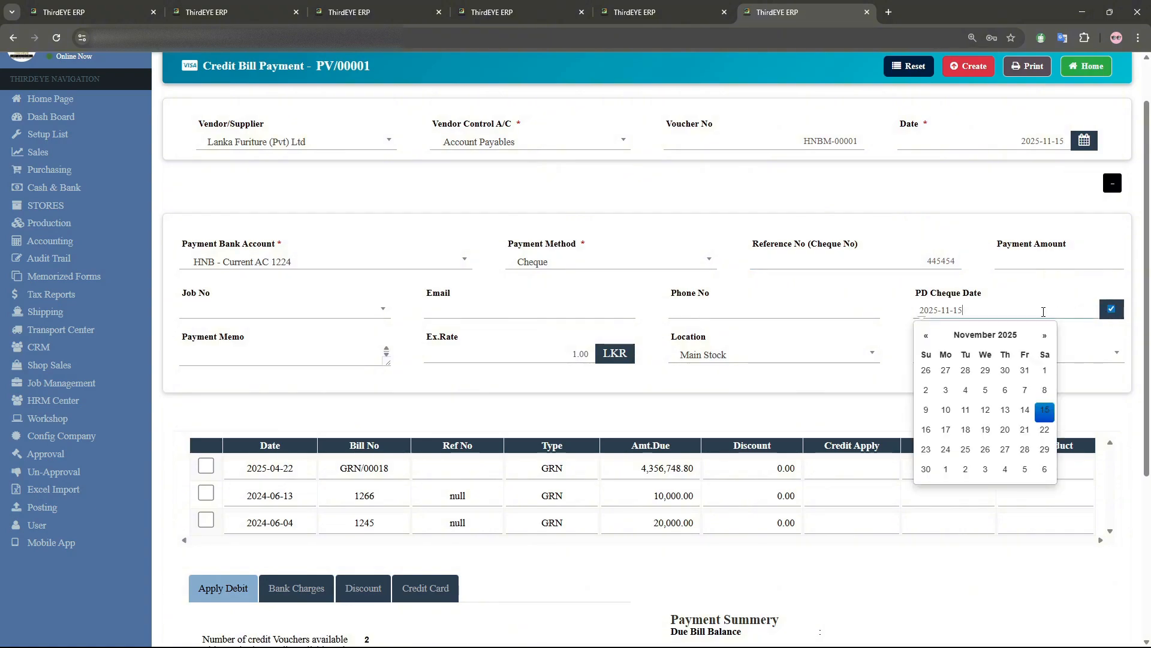
pyautogui.click(1019, 144)
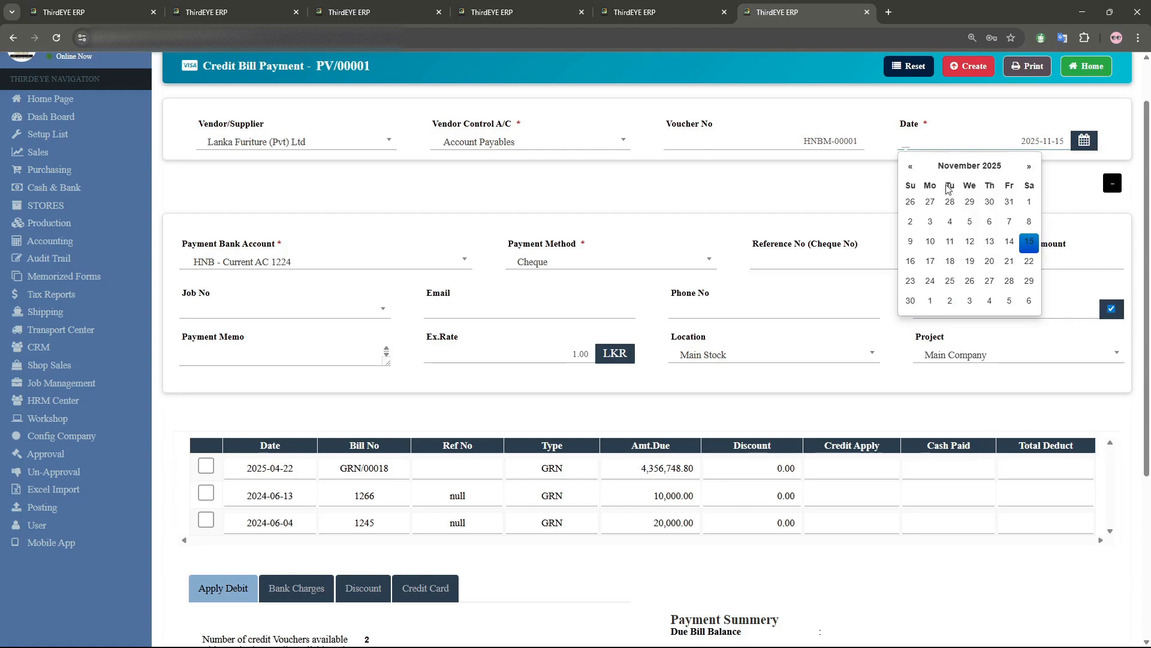
pyautogui.click(642, 9)
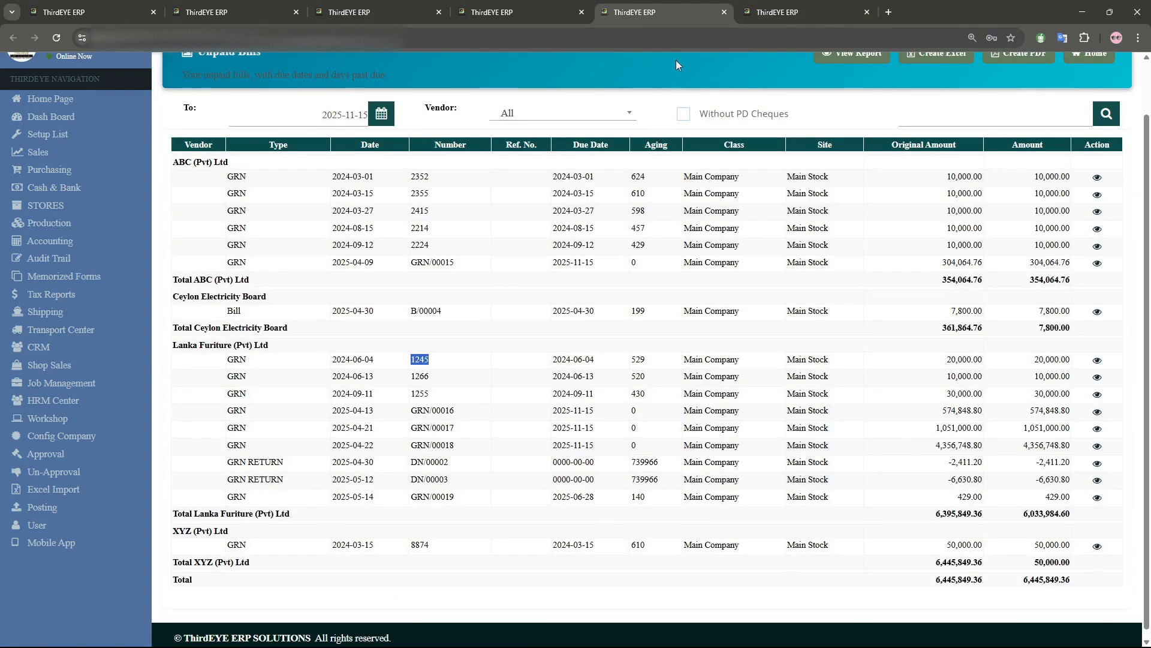
pyautogui.click(777, 12)
pyautogui.click(961, 169)
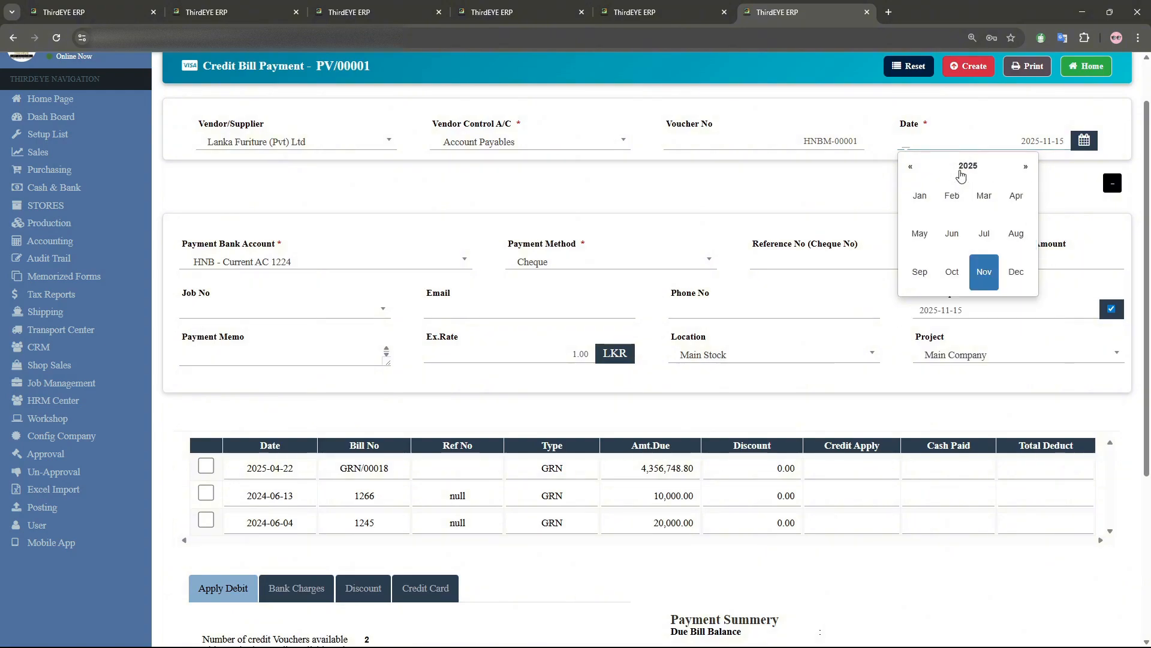
pyautogui.click(1016, 197)
pyautogui.click(958, 252)
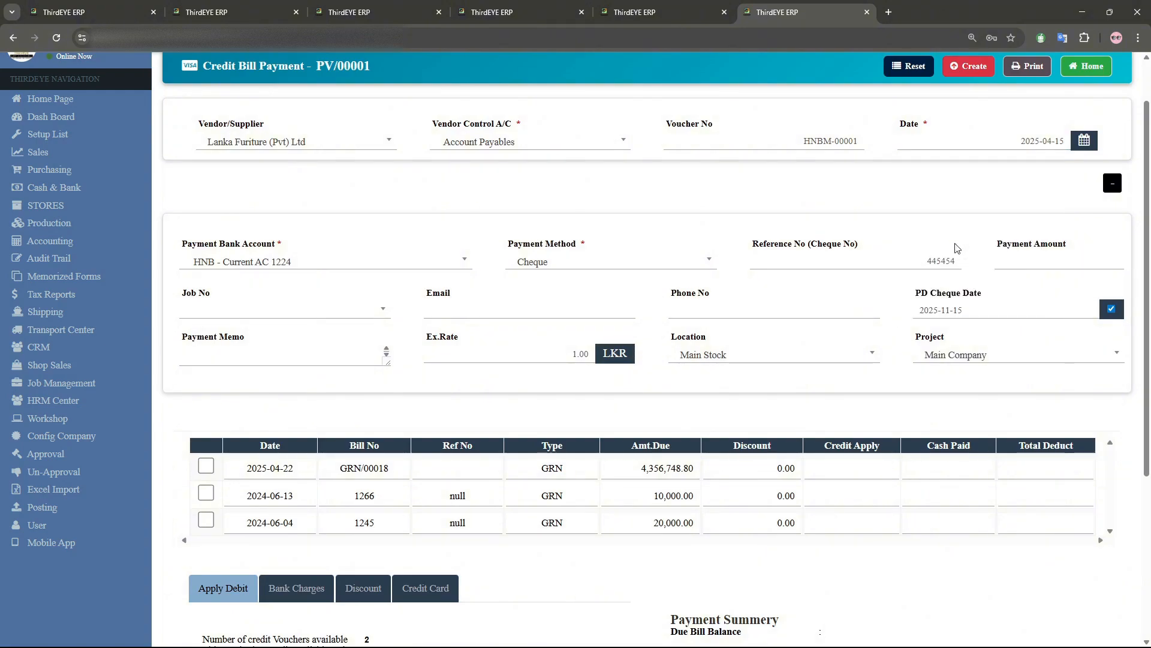
# - Set the PD cheque date to 2025-06-18
pyautogui.click(999, 313)
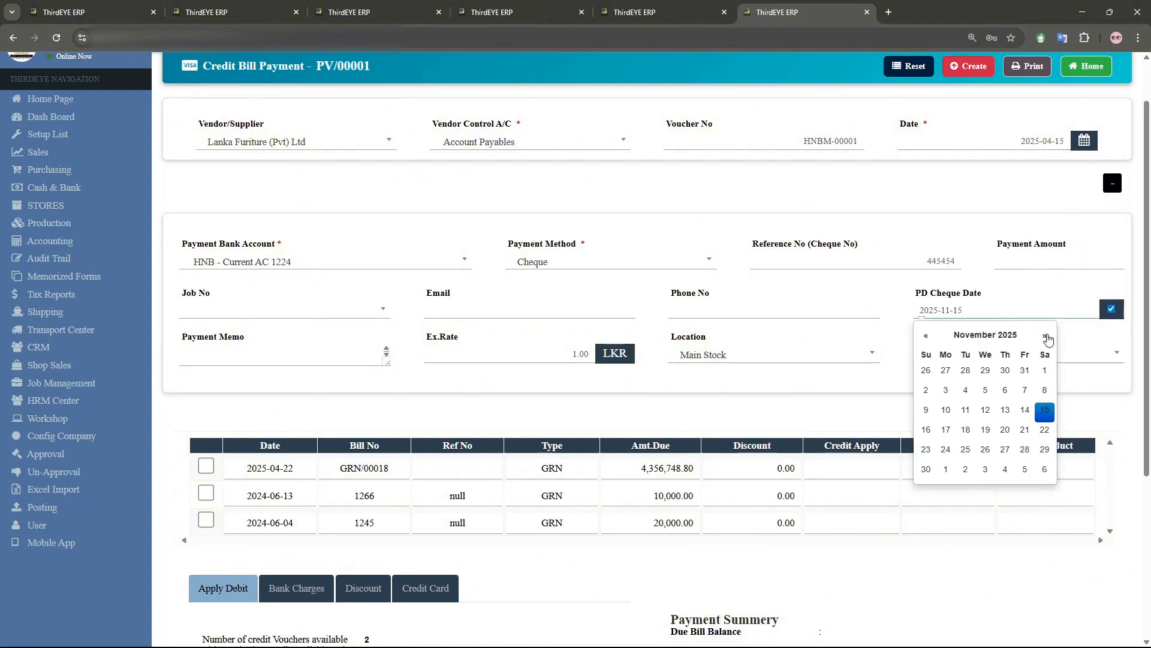
pyautogui.click(1047, 340)
pyautogui.click(1018, 337)
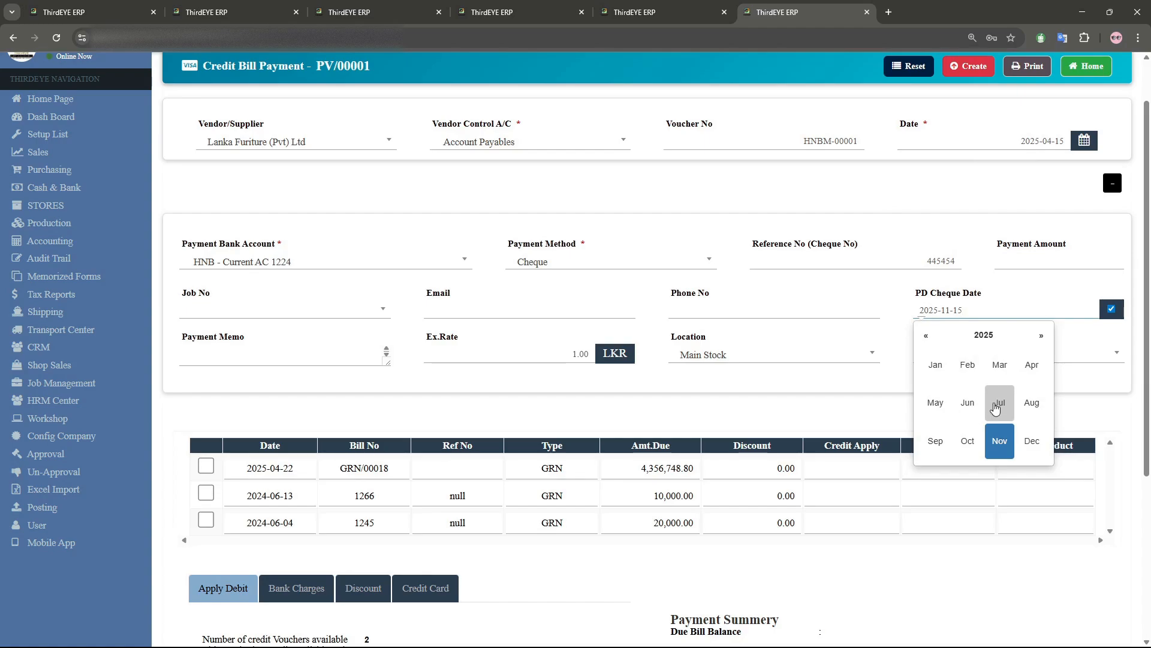
pyautogui.click(968, 403)
pyautogui.click(983, 430)
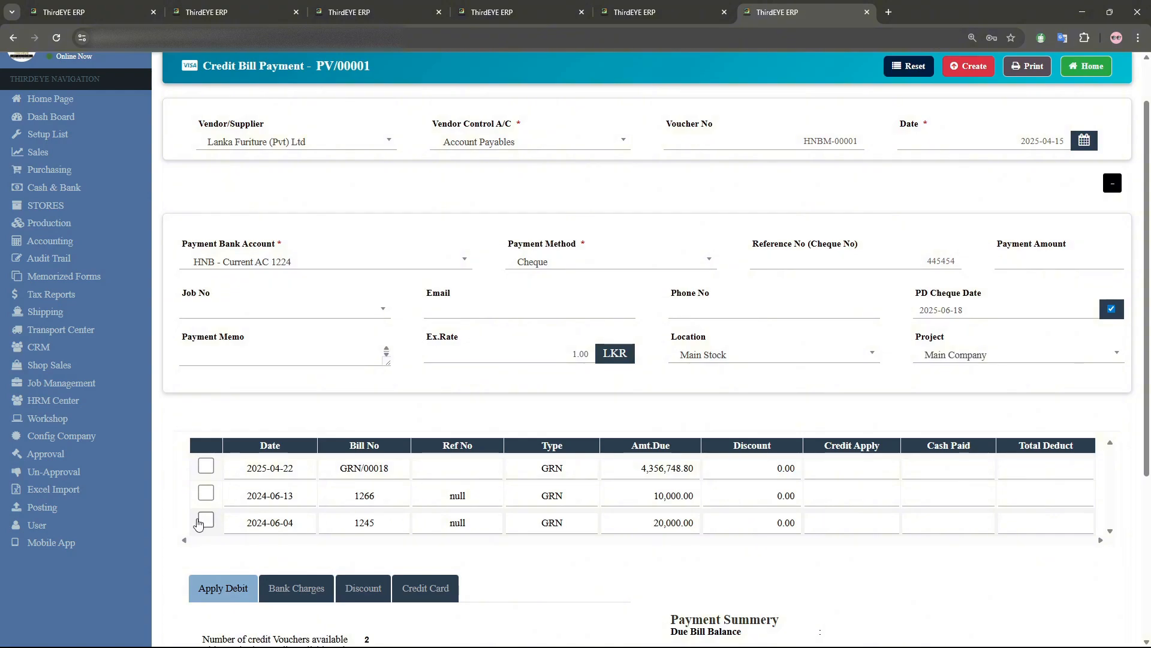
# - Select bill 1245 with 15,000 as the cash paid, and create the payment with its printable voucher
pyautogui.click(206, 521)
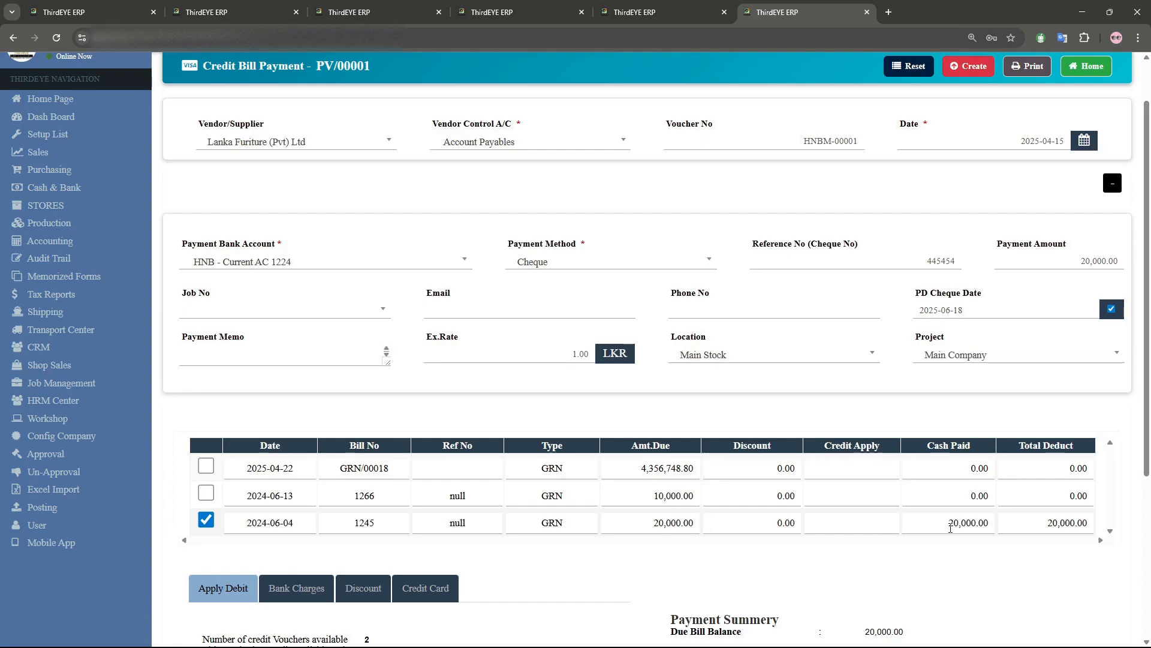
pyautogui.moveTo(947, 524); pyautogui.dragTo(996, 526)
pyautogui.write('150000')
pyautogui.press('BackSpace')
pyautogui.click(887, 551)
pyautogui.scroll(1, 887, 551)
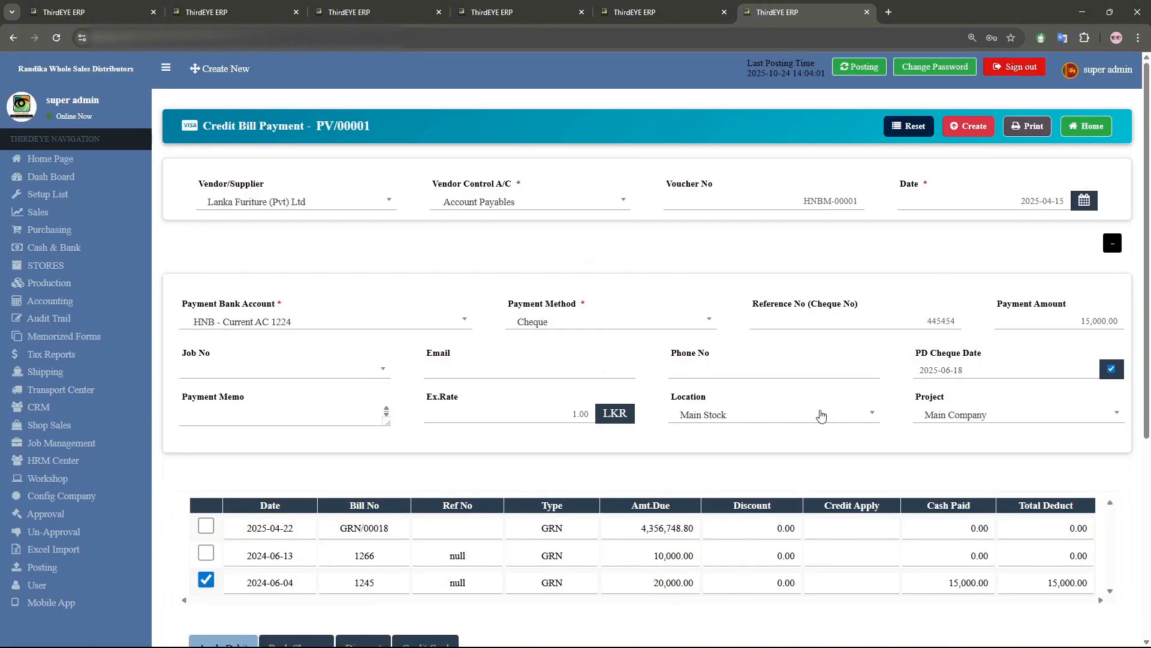
pyautogui.click(1029, 131)
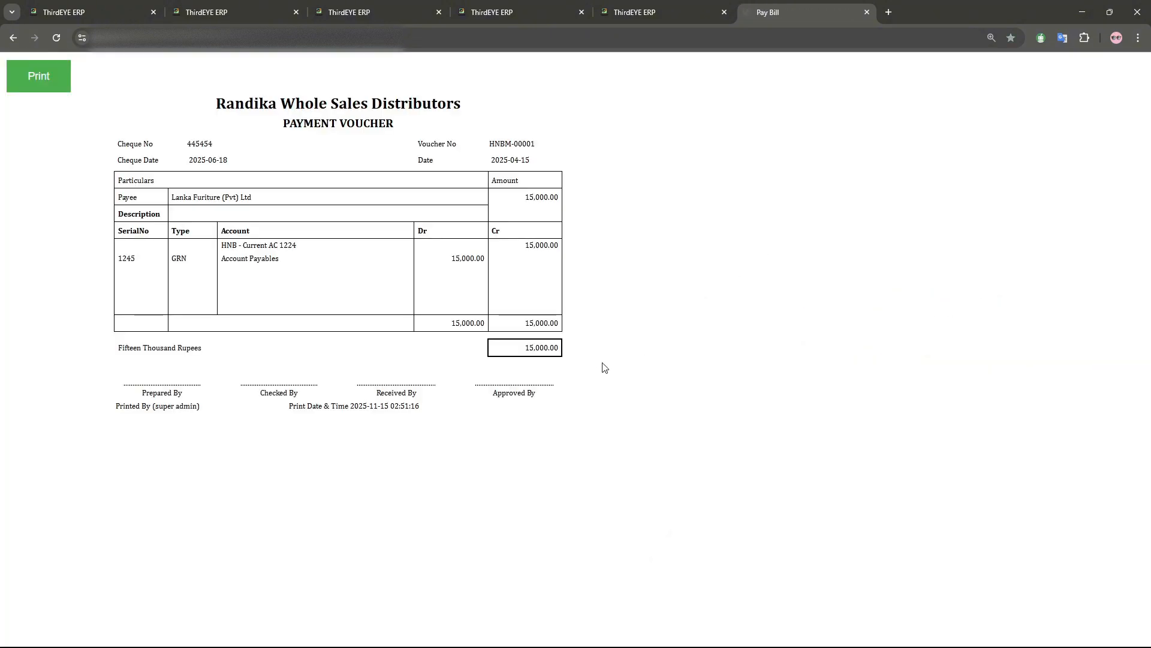
# - Filter the Unpaid Bills report to vendor Lanka Furiture (Pvt) Ltd and check the outstanding amount of bill 1245
pyautogui.click(643, 8)
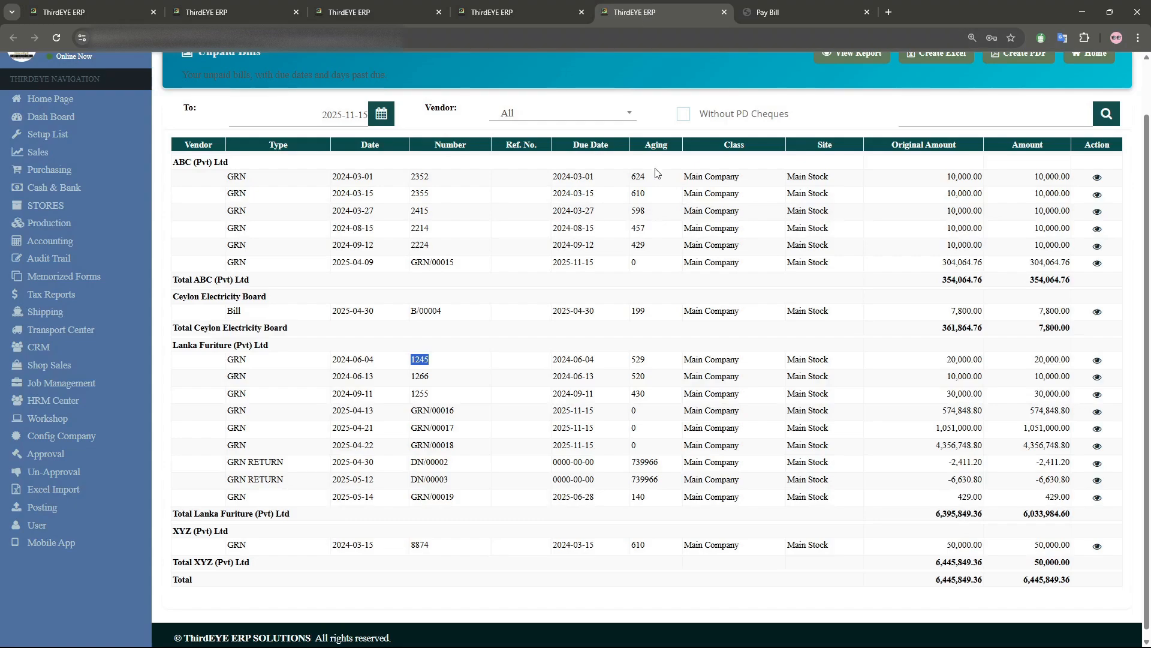
pyautogui.moveTo(178, 345); pyautogui.dragTo(271, 348)
pyautogui.hotkey('ctrl', 'c')
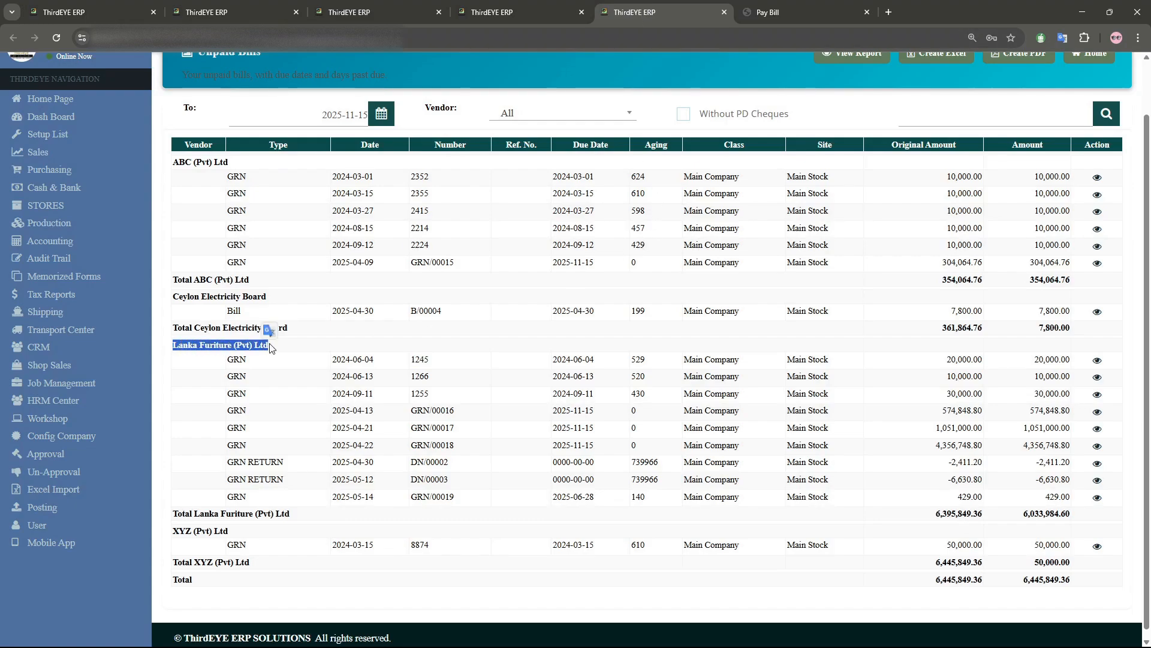
pyautogui.click(585, 120)
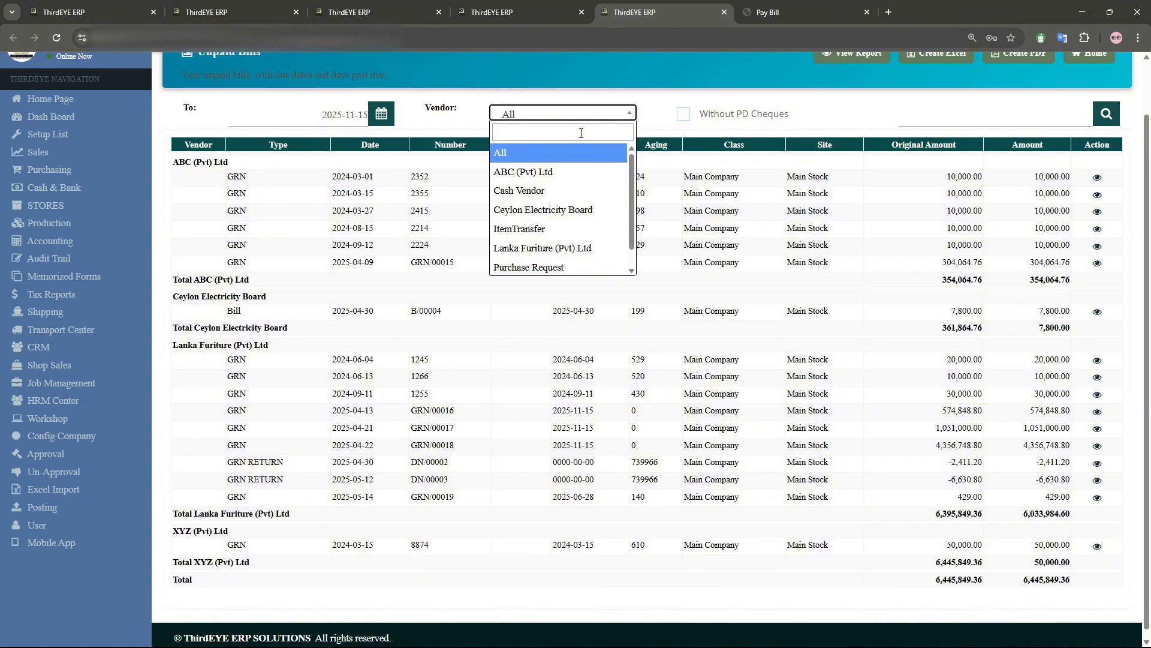
pyautogui.hotkey('ctrl', 'v')
pyautogui.click(562, 156)
pyautogui.scroll(1, 606, 170)
pyautogui.click(860, 115)
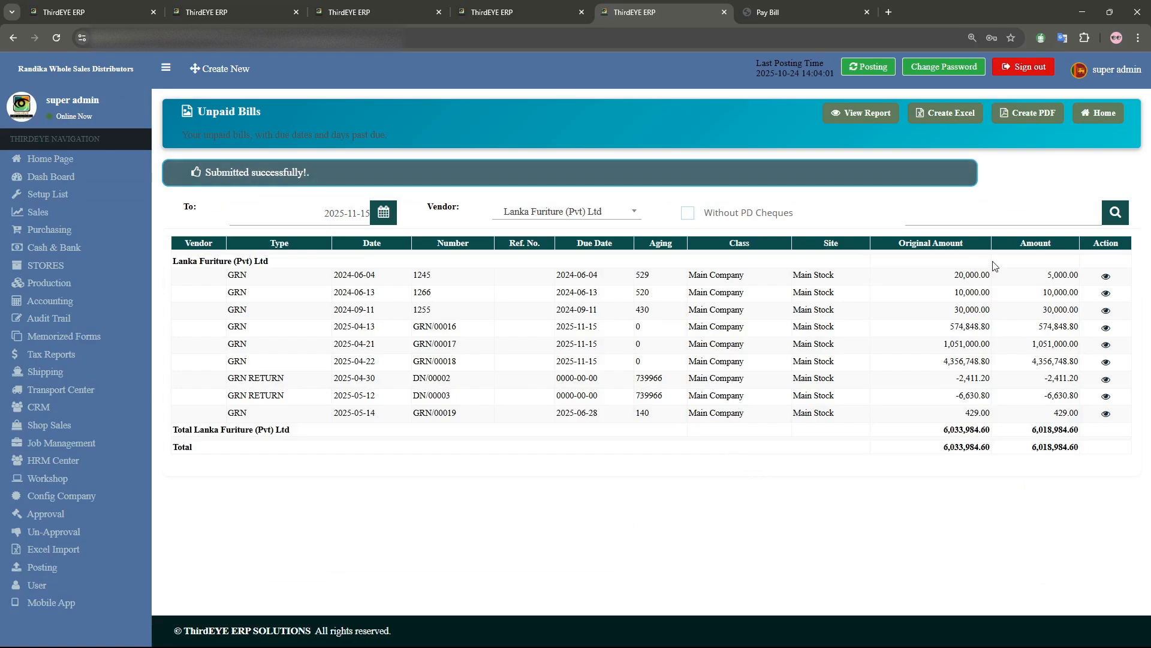
pyautogui.moveTo(953, 238); pyautogui.dragTo(1079, 245)
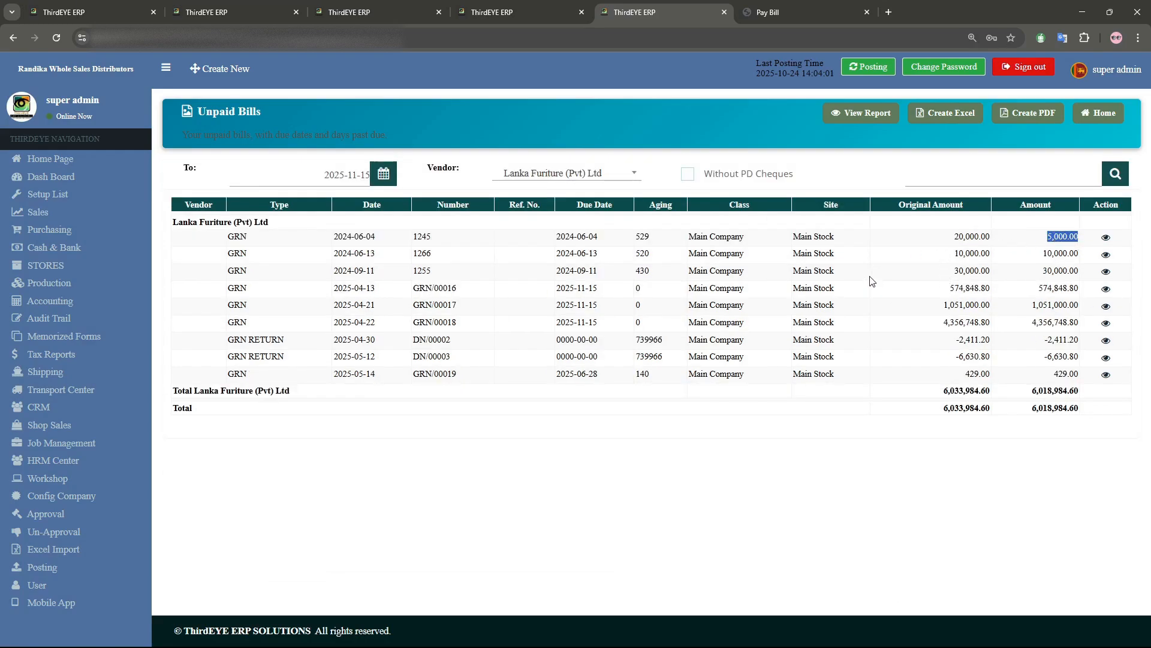
# - Check the amounts of GRN return DN/00002 and bill GRN/00016 in the Unpaid Bills report
pyautogui.click(789, 17)
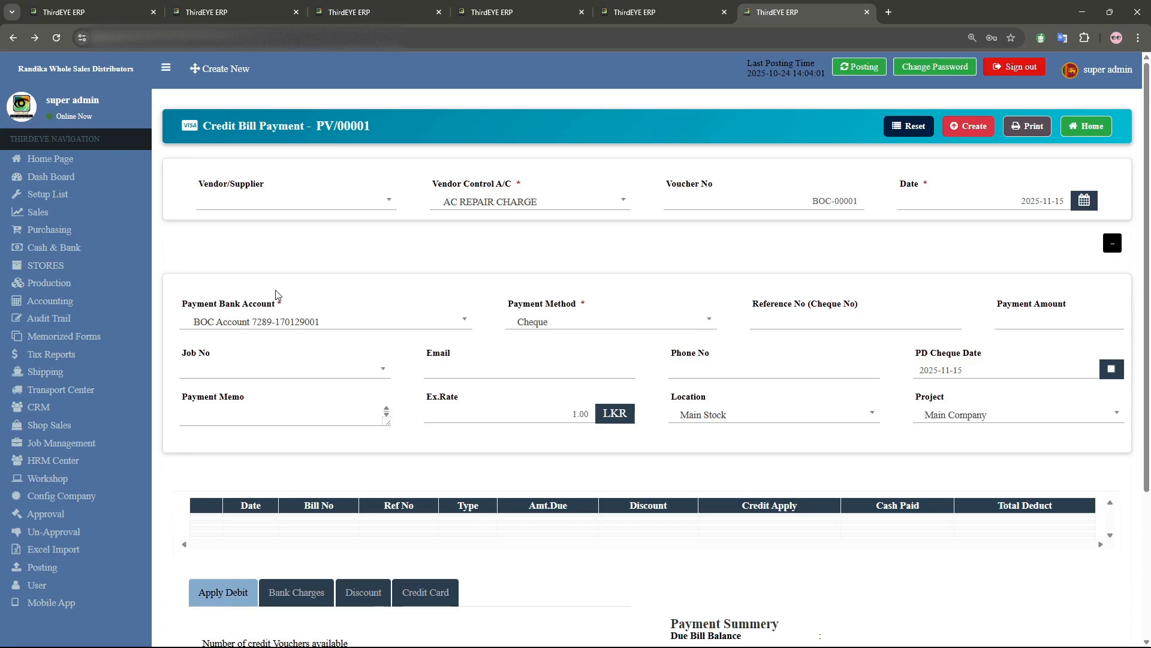
pyautogui.click(658, 9)
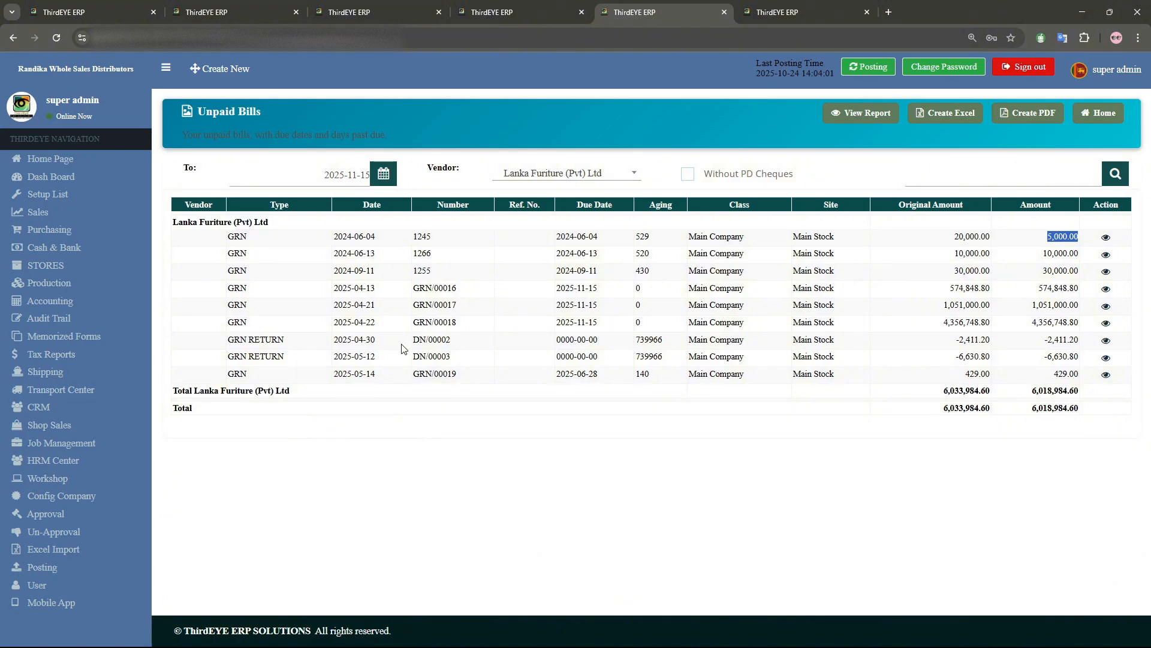
pyautogui.moveTo(412, 340); pyautogui.dragTo(498, 342)
pyautogui.moveTo(943, 344); pyautogui.dragTo(1007, 345)
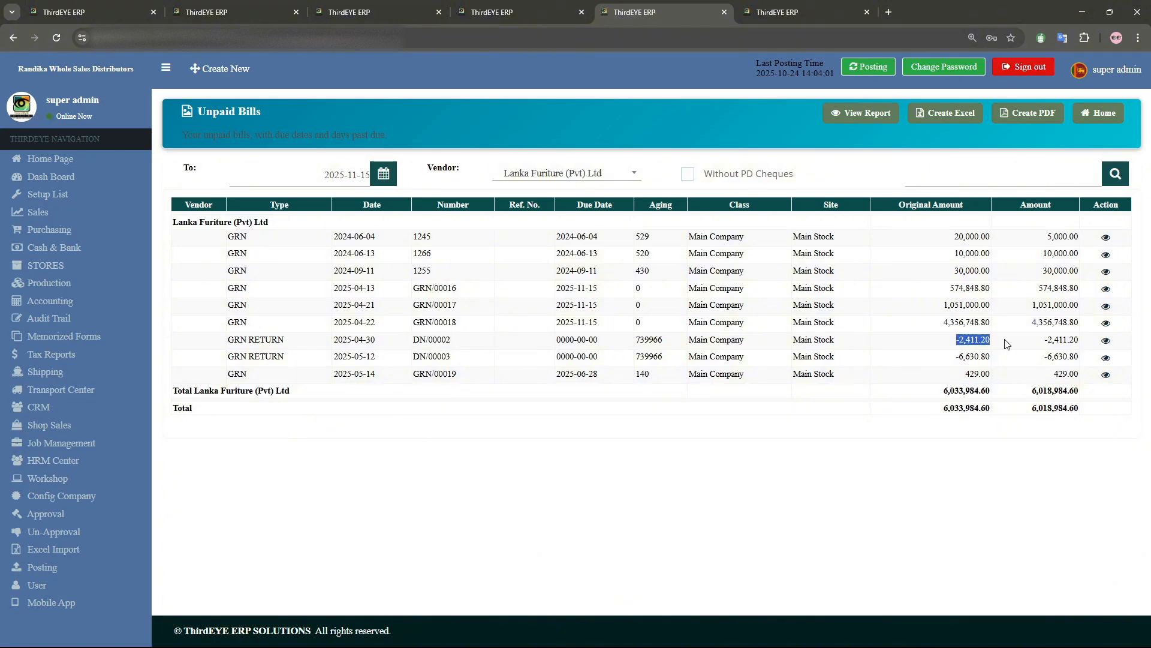
pyautogui.moveTo(930, 297); pyautogui.dragTo(996, 297)
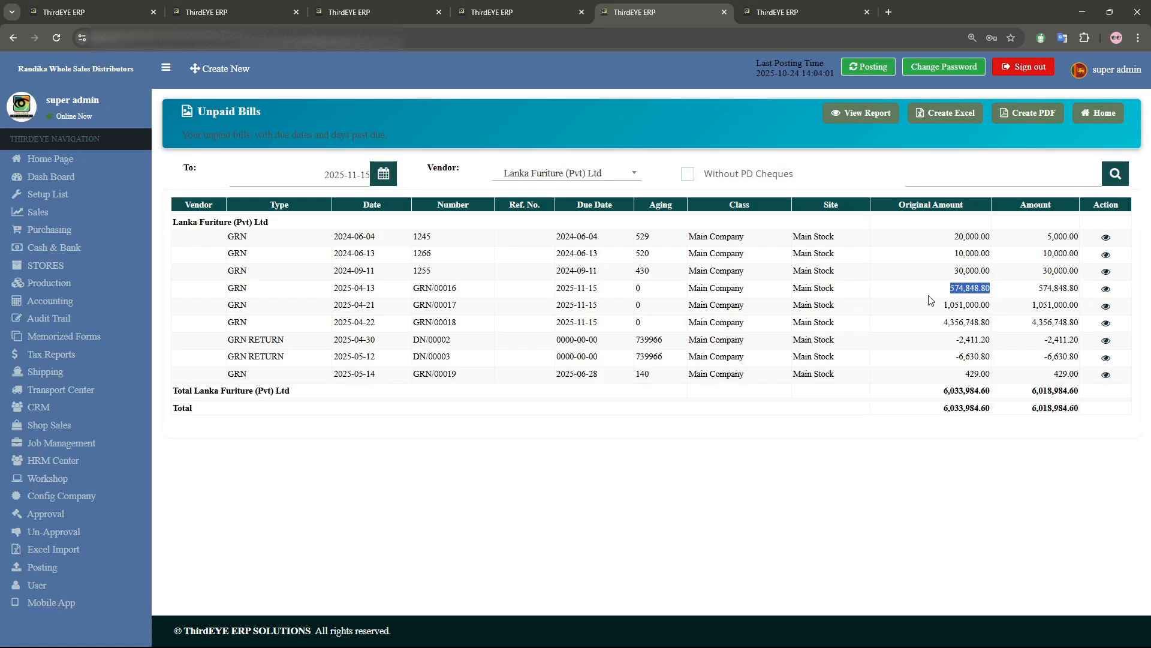
# - Find goods received note GRN/00016 in the Goods Received Note Approvals list and approve it
pyautogui.moveTo(418, 288); pyautogui.dragTo(456, 292)
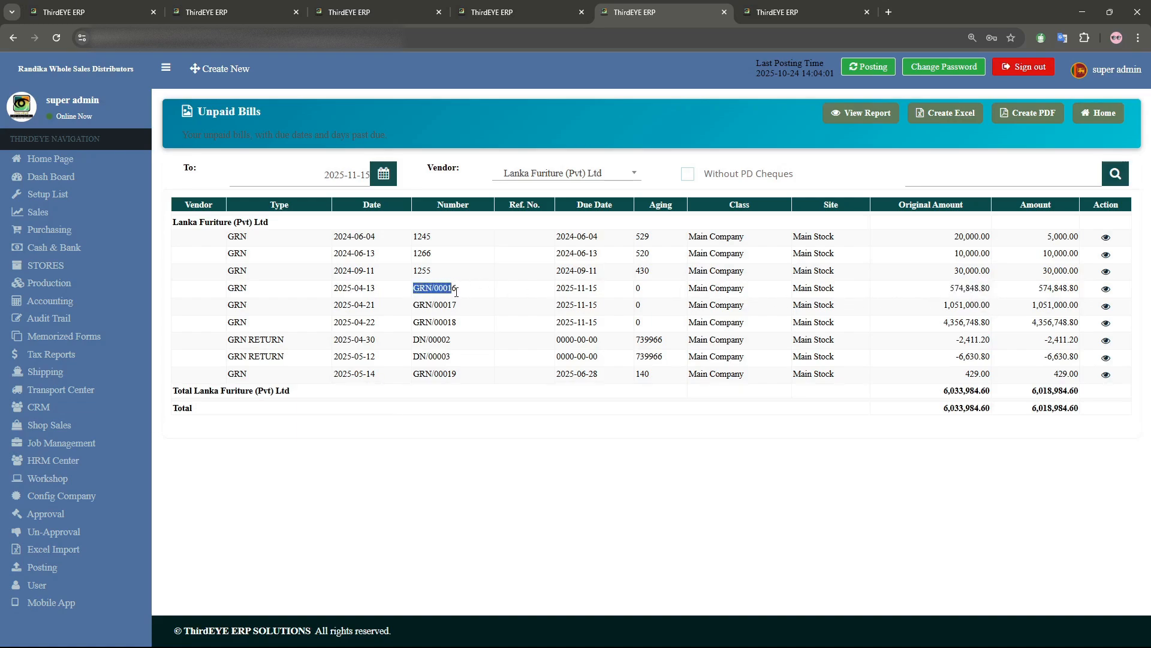
pyautogui.click(471, 7)
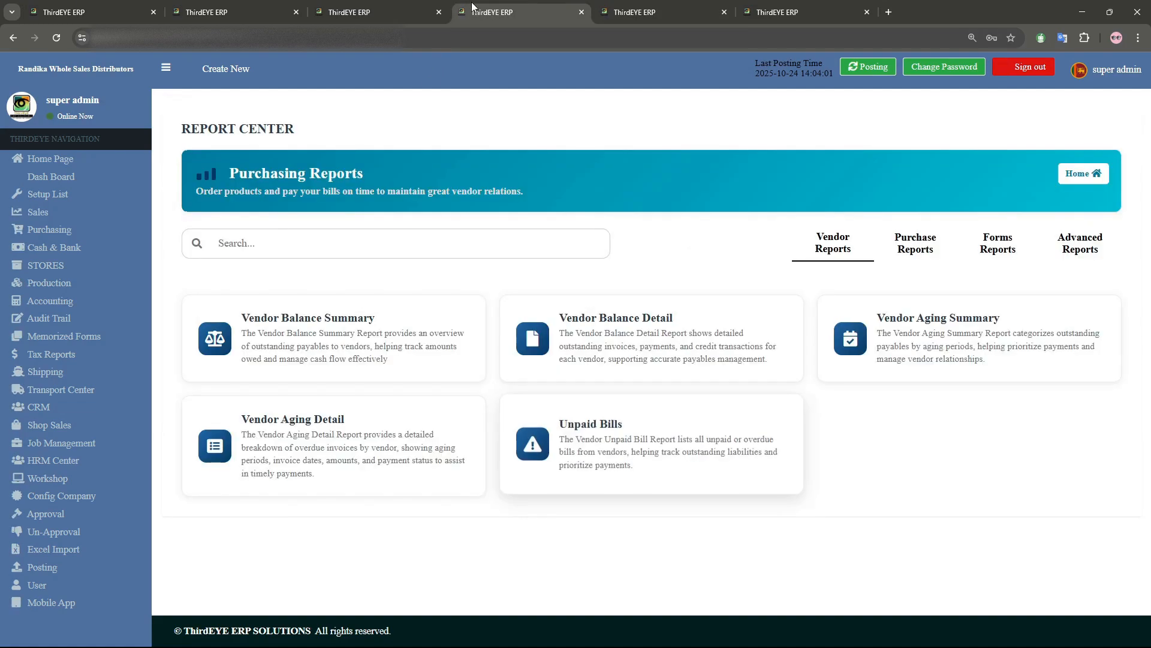
pyautogui.click(391, 6)
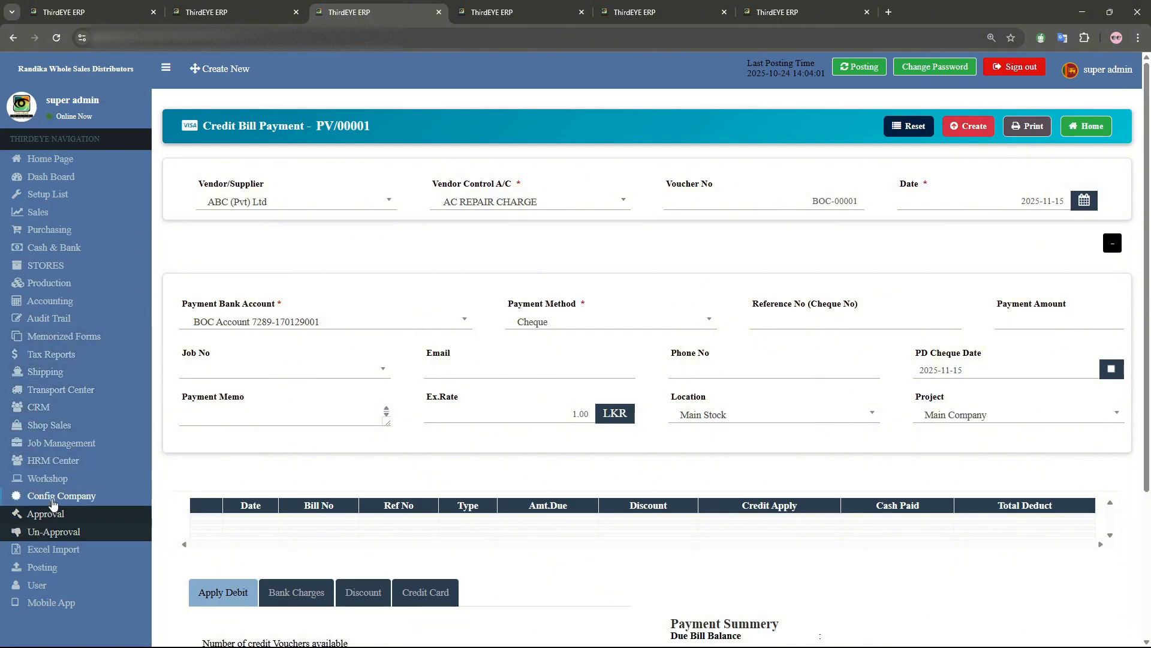
pyautogui.click(42, 516)
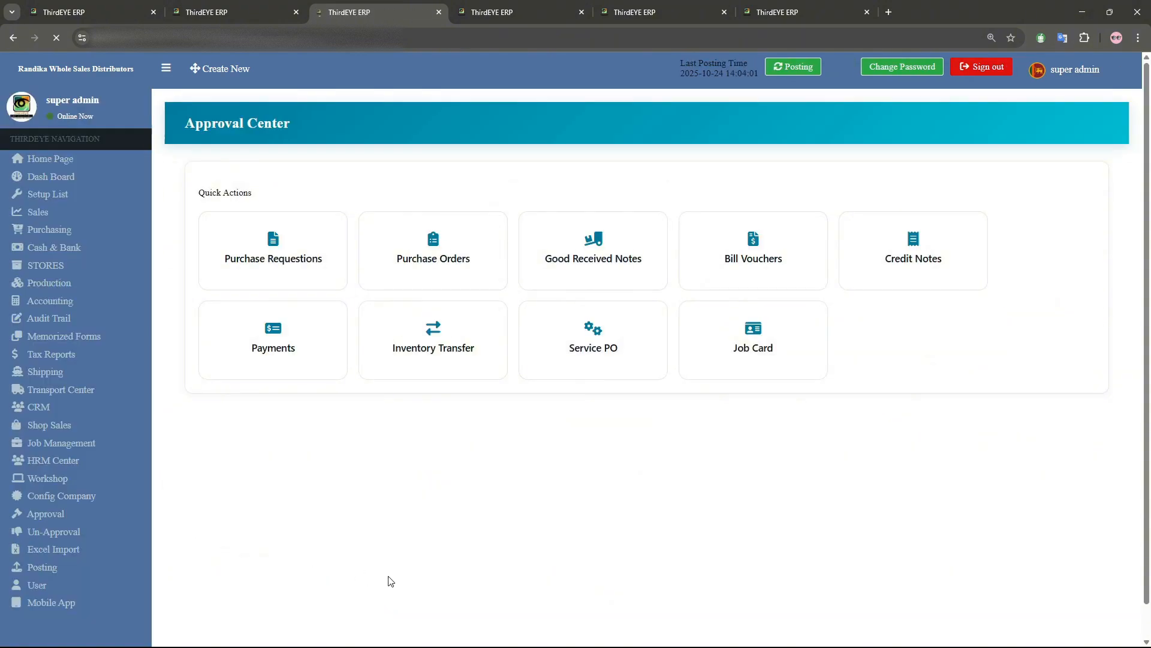
pyautogui.click(749, 274)
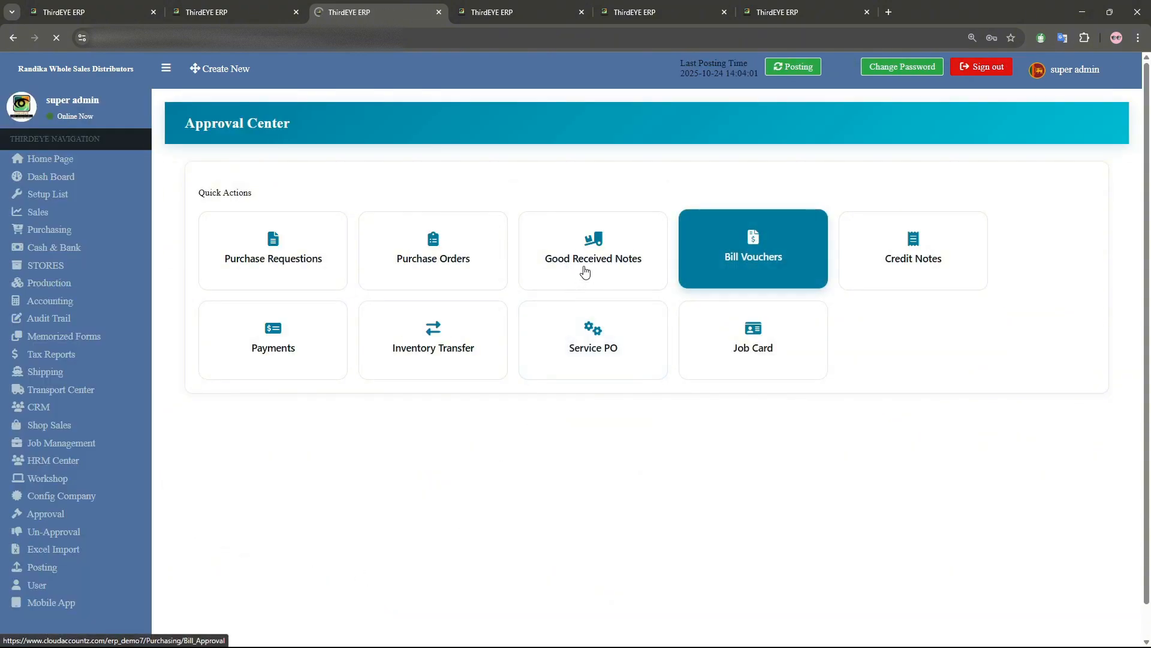
pyautogui.click(582, 271)
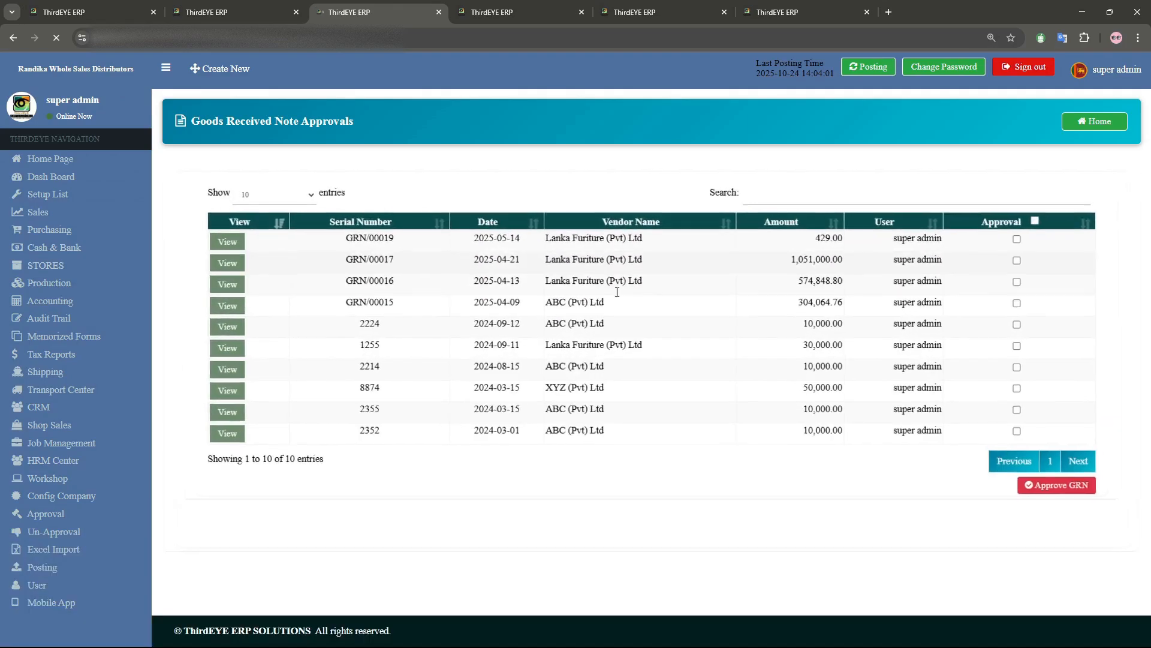
pyautogui.click(900, 199)
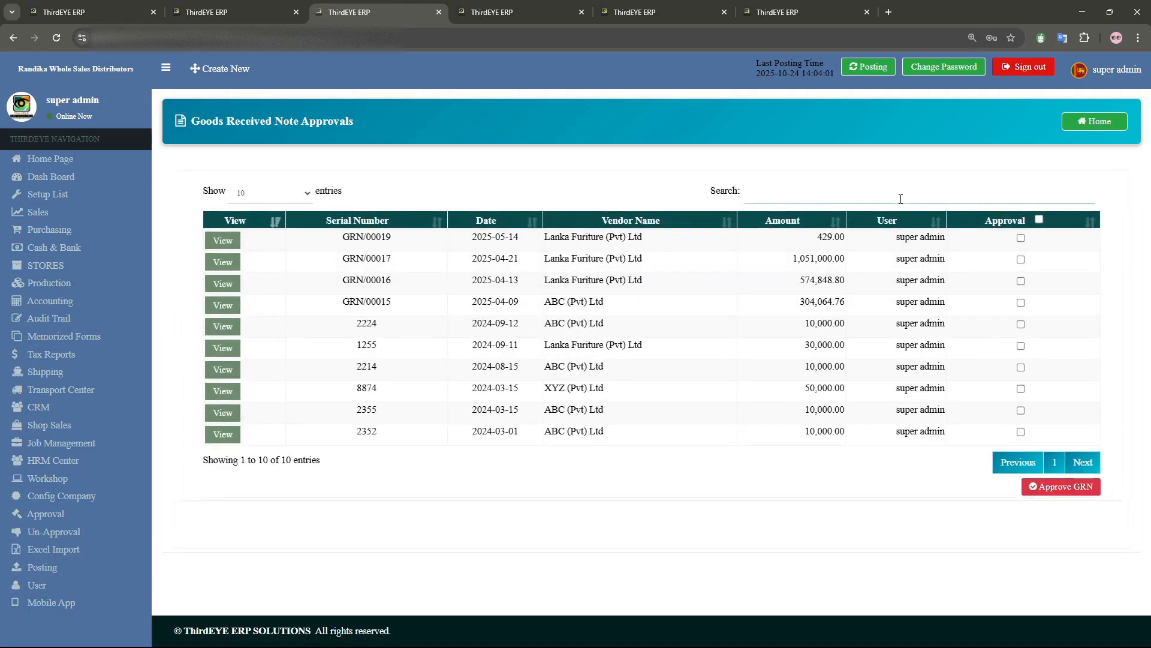
pyautogui.write('GRN/00016')
pyautogui.click(1020, 238)
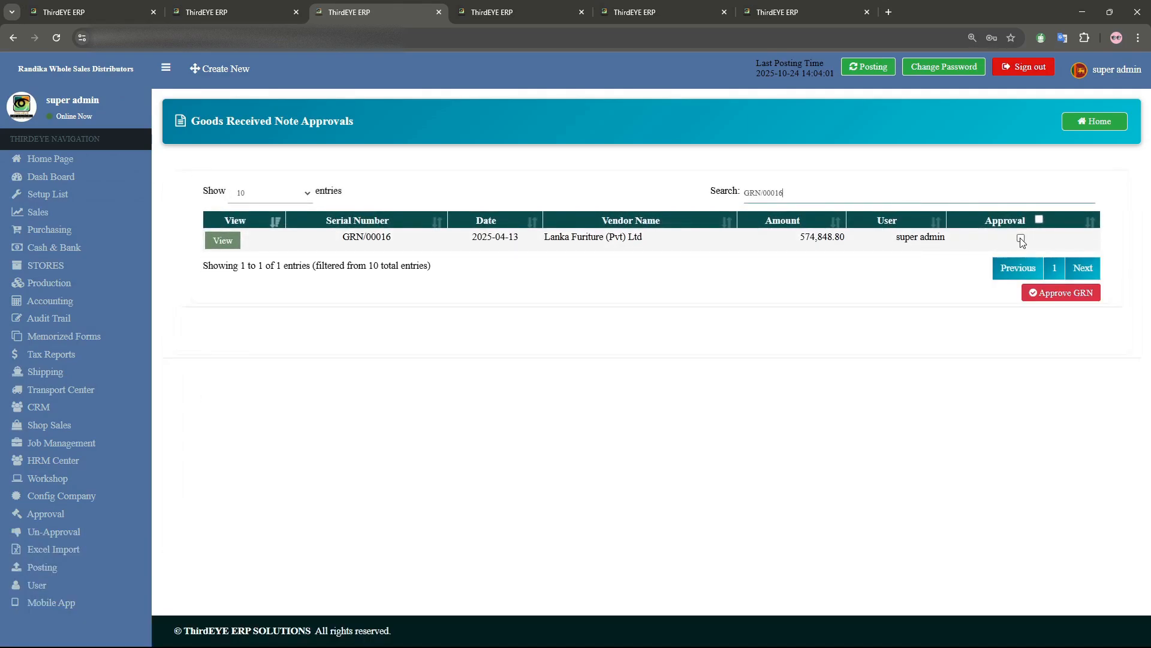
pyautogui.click(1042, 293)
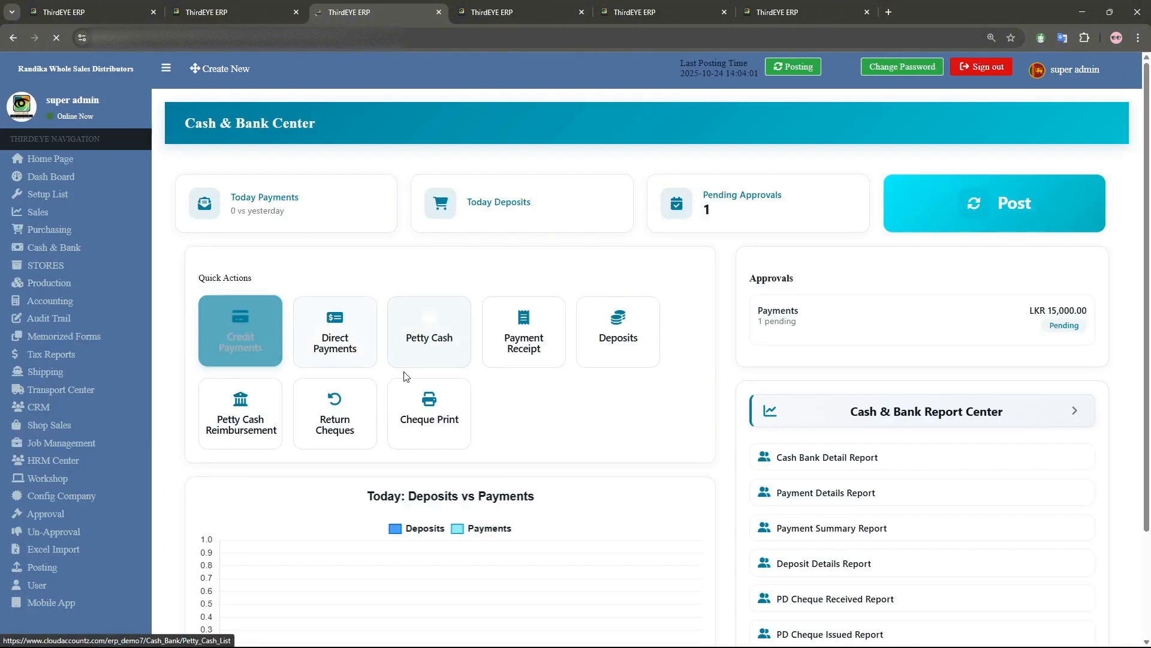
# - Start a new credit bill payment for vendor Lanka Furiture (Pvt) Ltd with the BOC account as the payment bank account
pyautogui.click(240, 331)
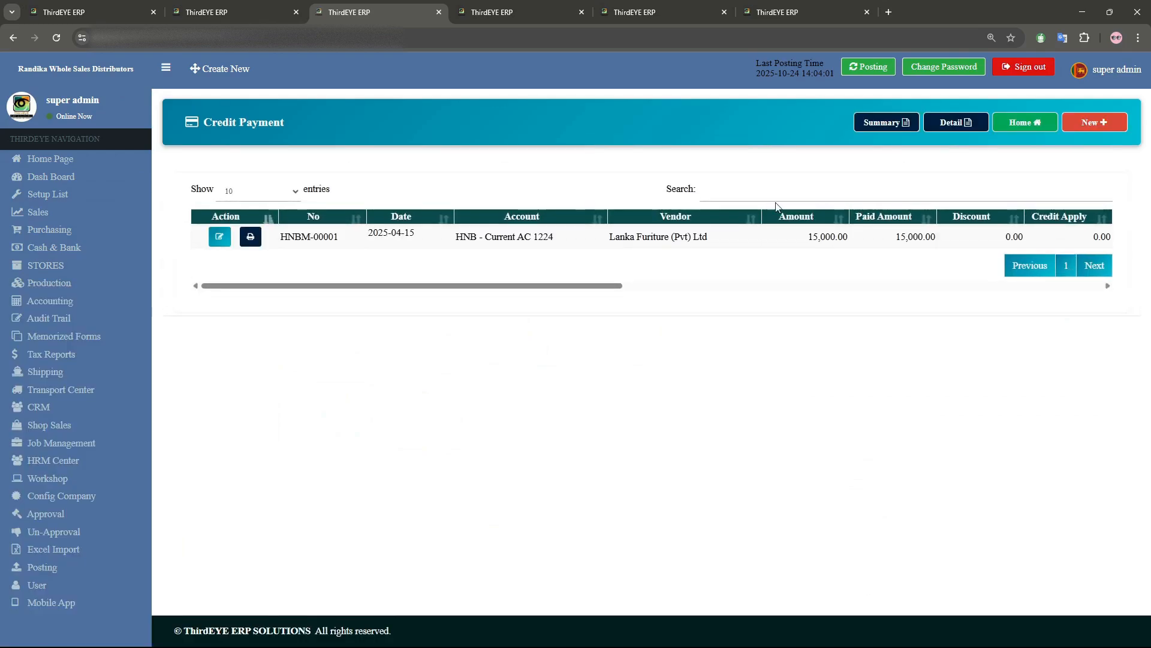
pyautogui.click(1071, 127)
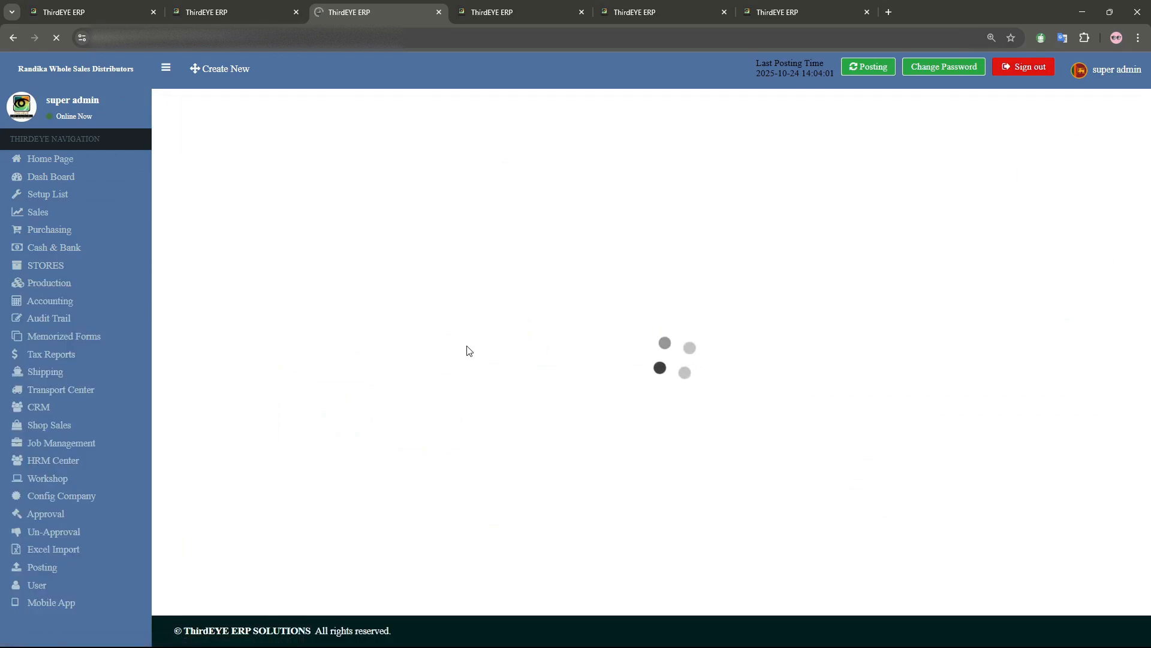
pyautogui.click(334, 204)
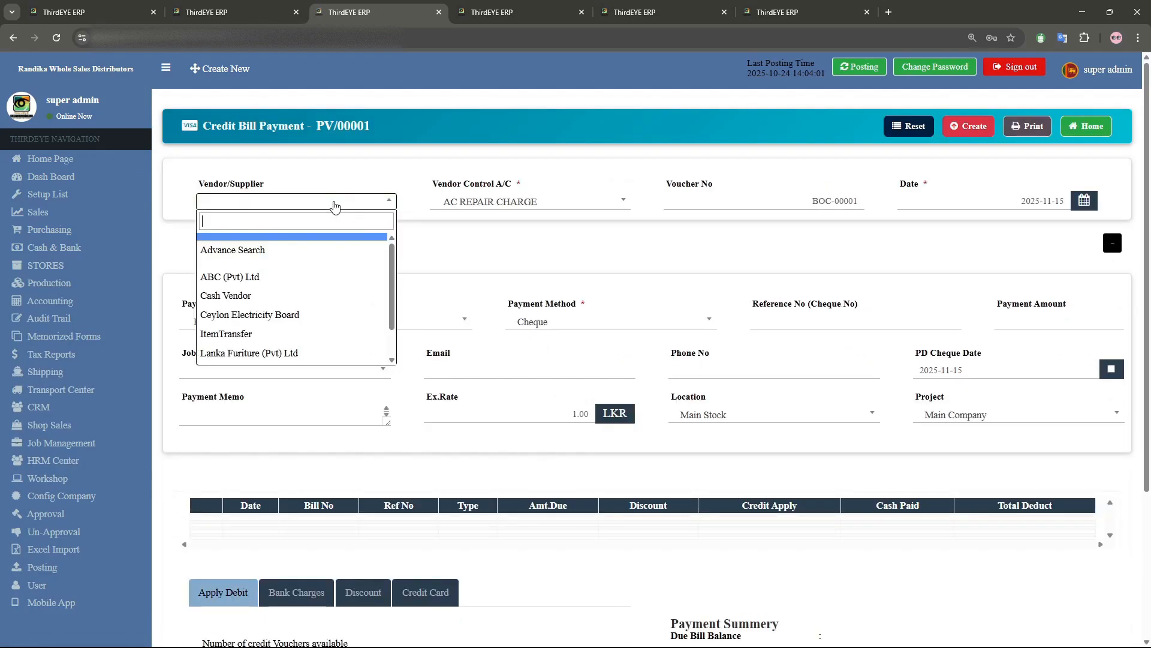
pyautogui.click(268, 353)
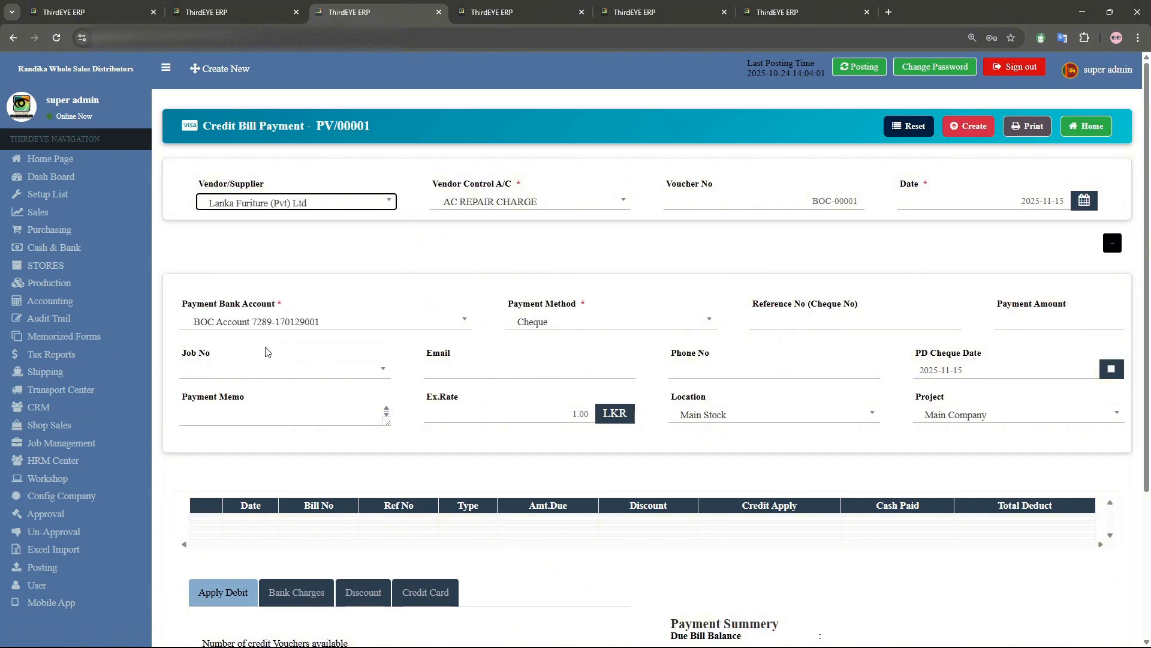
pyautogui.click(379, 322)
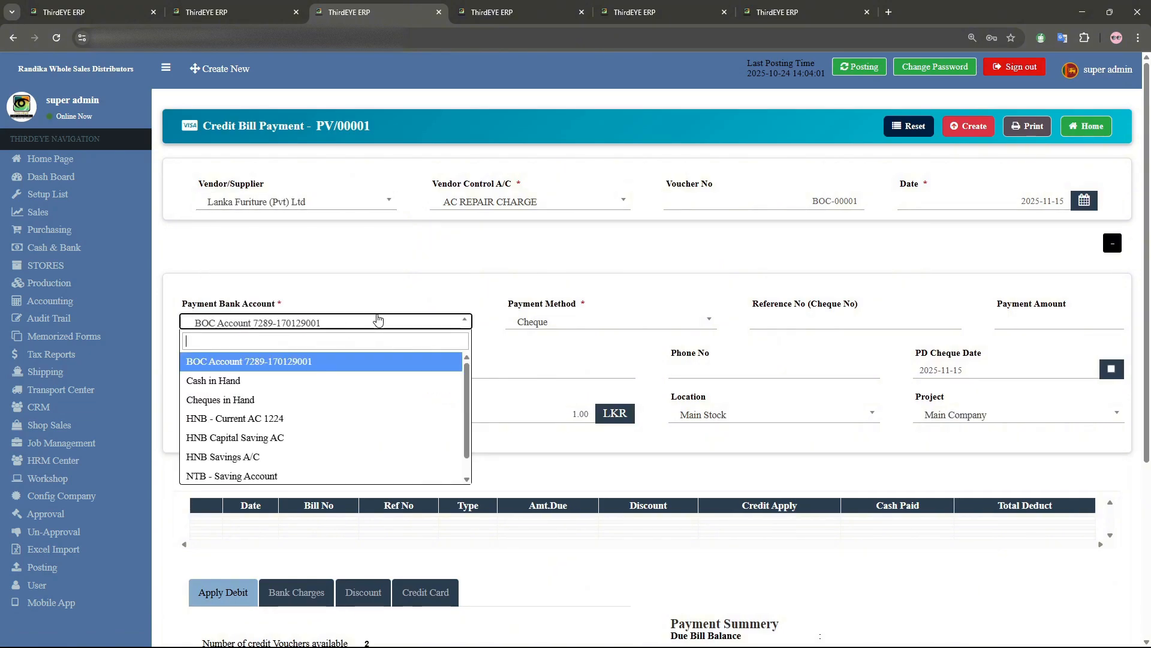
pyautogui.click(382, 361)
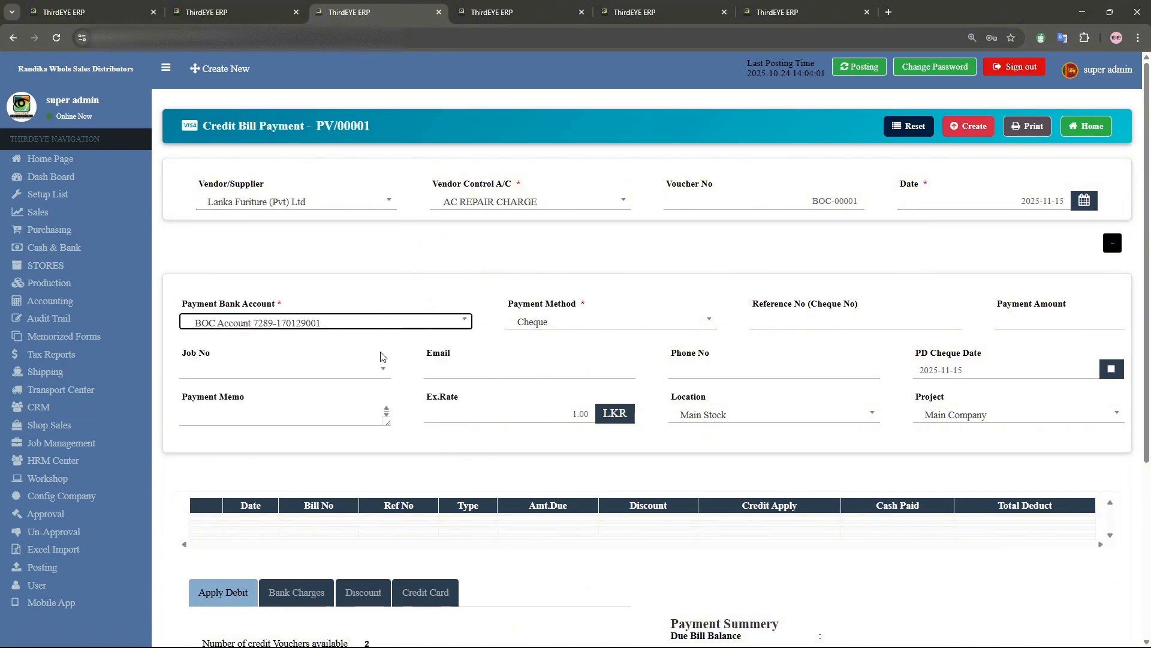
# - Set the credit bill payment's method to Bank Transfer and its vendor control account to Account Payables
pyautogui.click(581, 324)
pyautogui.click(539, 417)
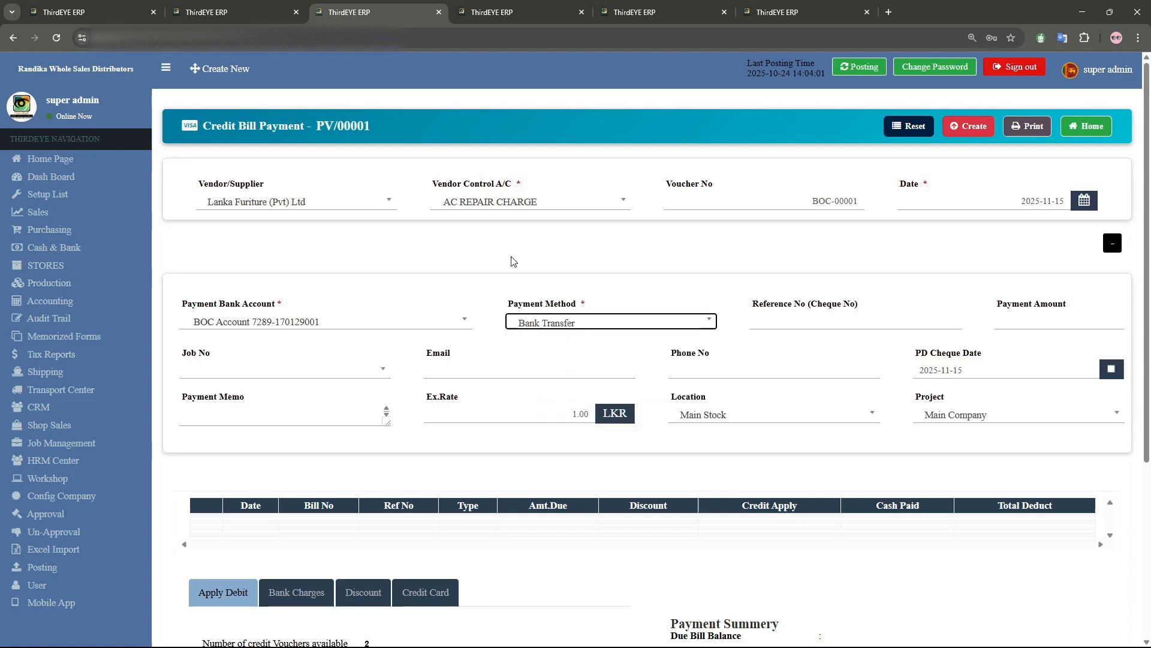
pyautogui.click(507, 202)
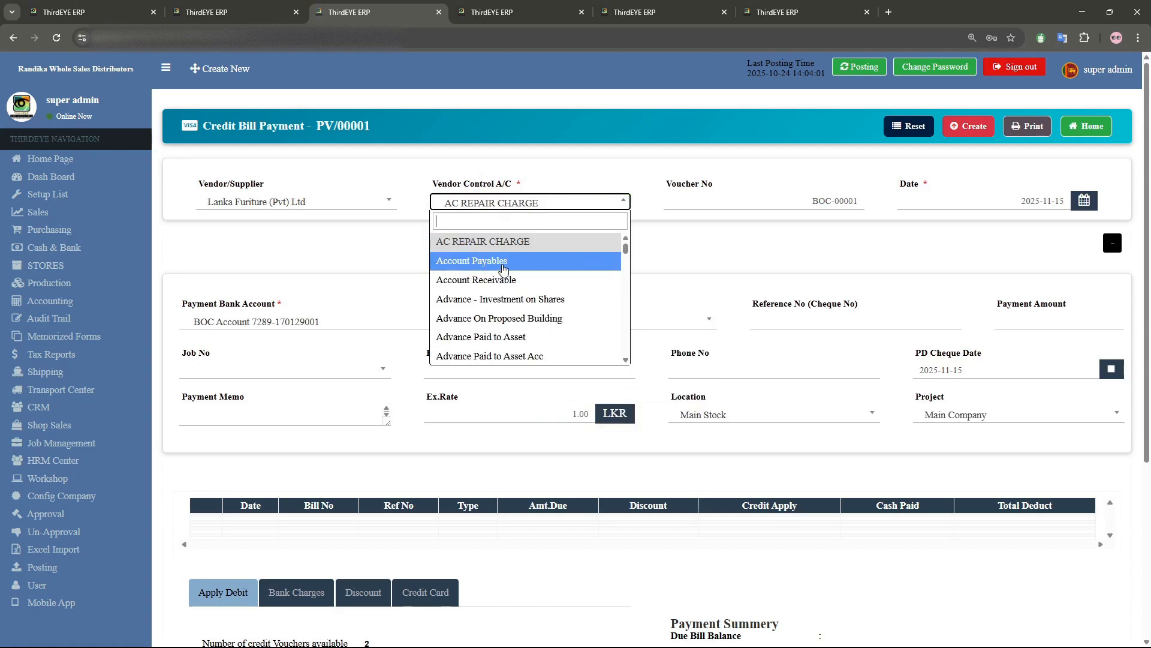
pyautogui.click(503, 268)
# - Check the amount due on bill GRN/00016 and include that bill in the payment
pyautogui.scroll(-3, 430, 284)
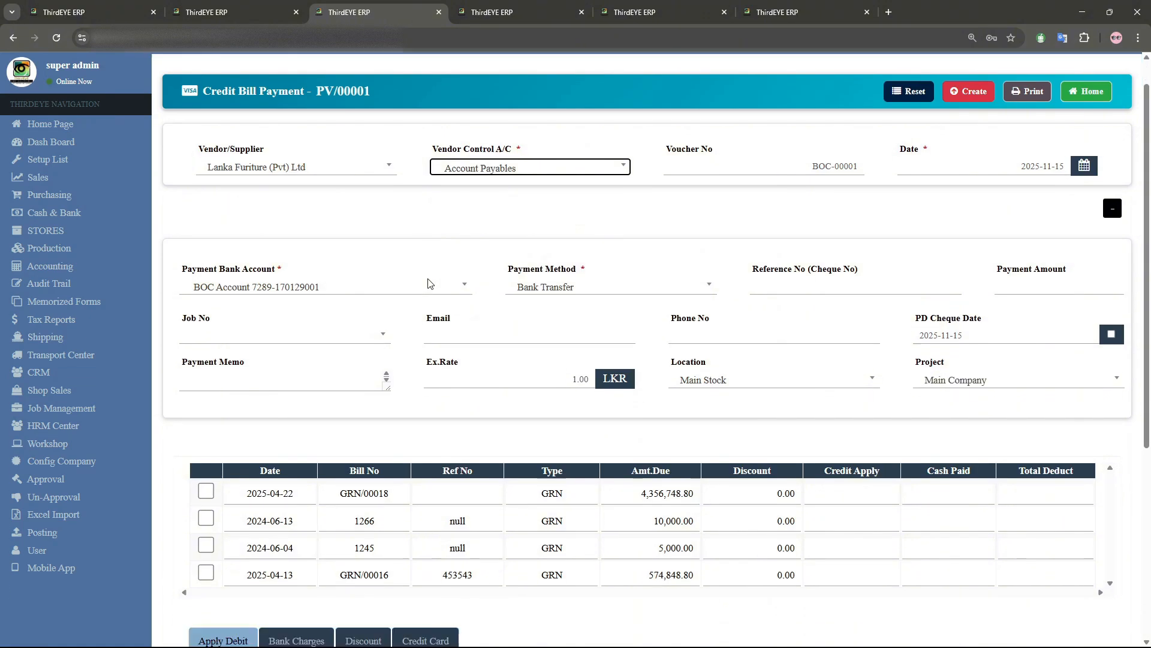
pyautogui.moveTo(648, 430); pyautogui.dragTo(706, 432)
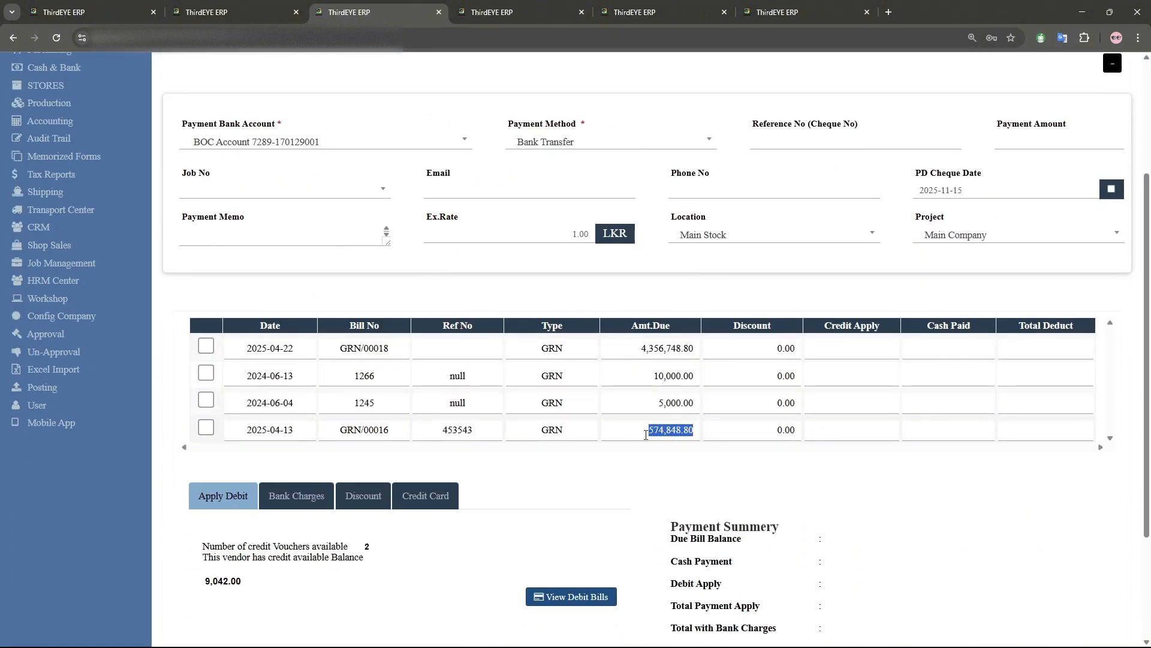
pyautogui.click(206, 428)
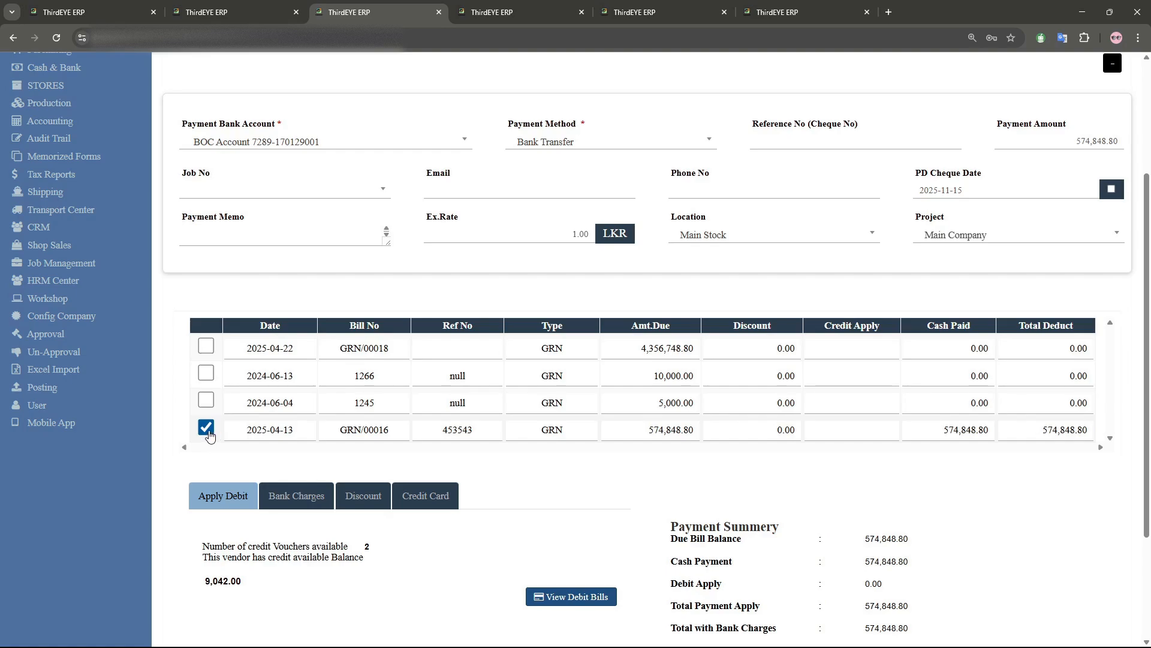
# - Apply the full available amount of debit note DN/00002, 2,411.20, against the selected bill GRN/00016
pyautogui.scroll(-3, 528, 528)
pyautogui.click(543, 596)
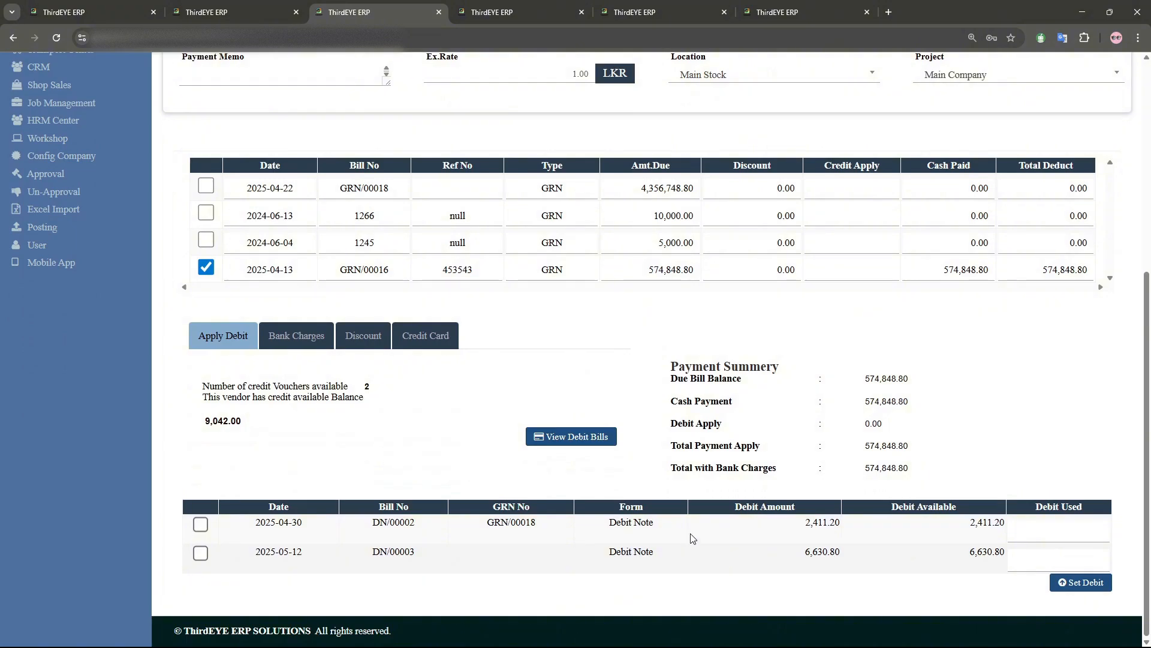
pyautogui.moveTo(804, 522); pyautogui.dragTo(841, 524)
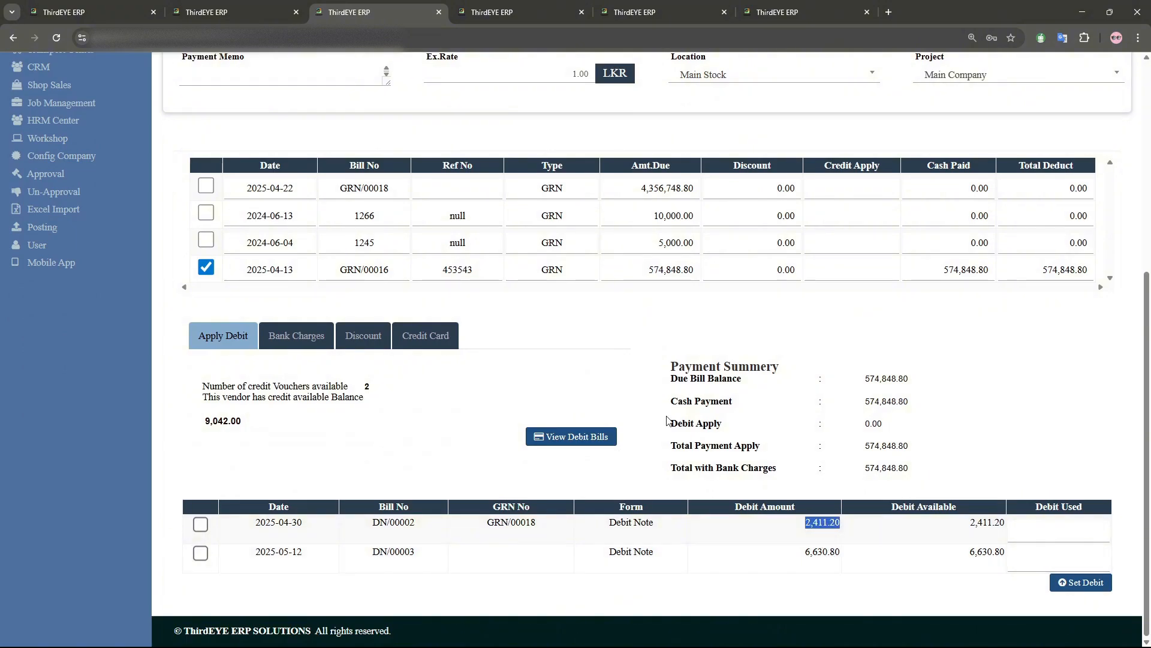
pyautogui.click(200, 523)
pyautogui.moveTo(1045, 530); pyautogui.dragTo(1120, 536)
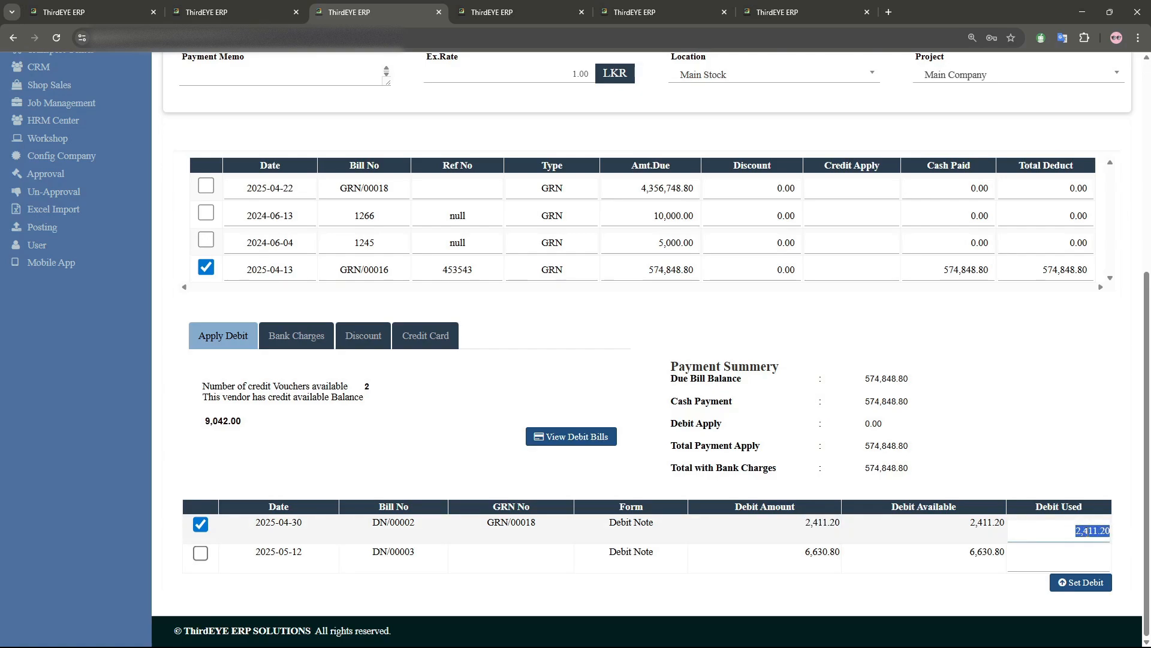
pyautogui.click(1010, 463)
pyautogui.click(1085, 590)
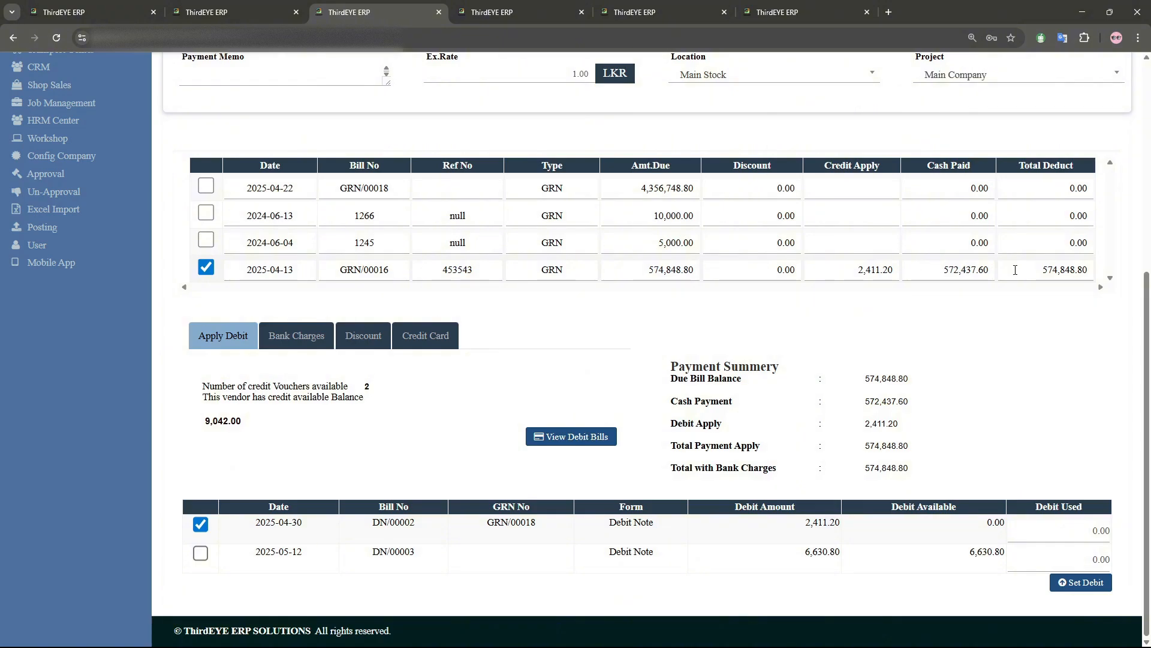
# - Enter a bank charge amount of 30 for the payment, using the Bank Charges account
pyautogui.scroll(3, 558, 257)
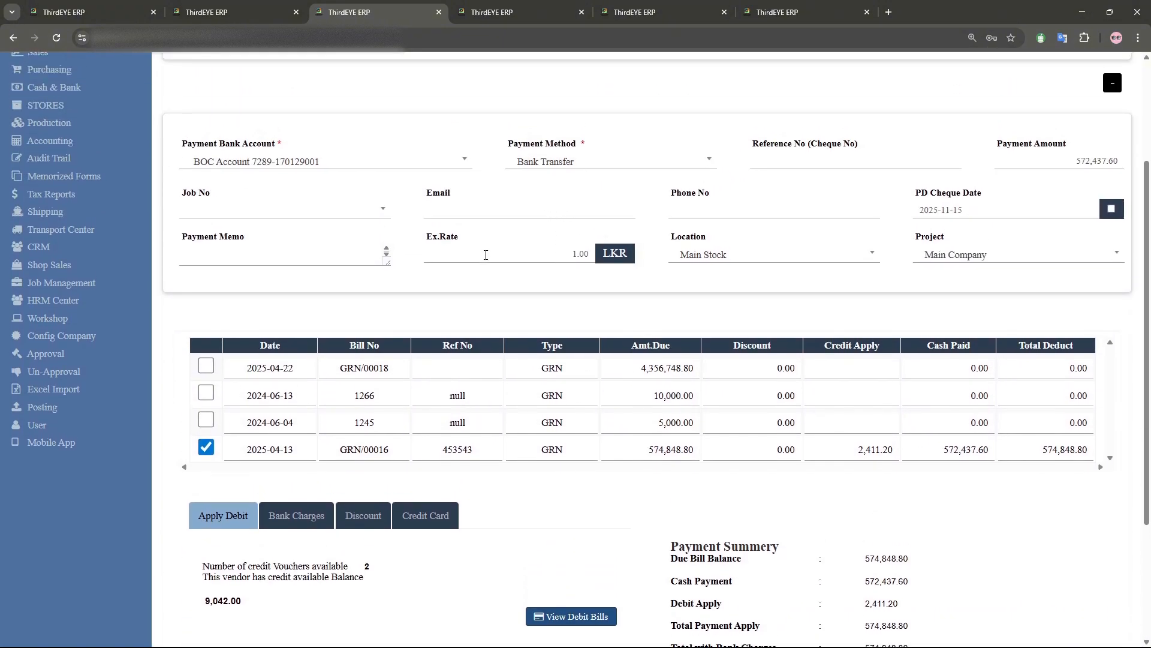
pyautogui.scroll(-1, 503, 271)
pyautogui.click(297, 455)
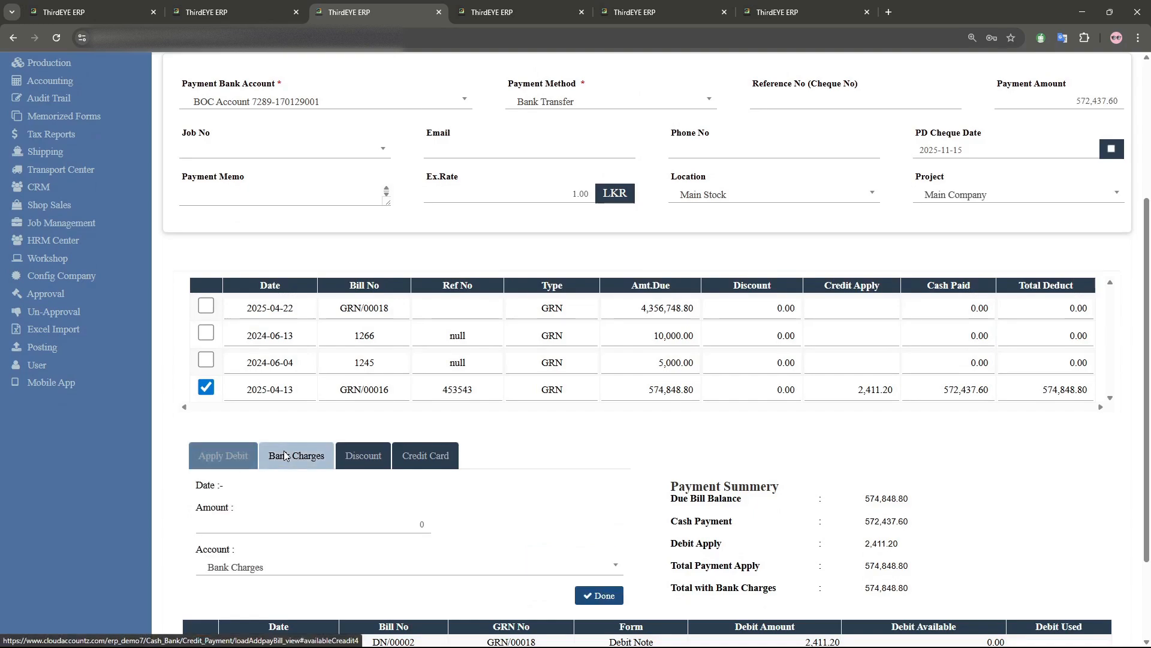
pyautogui.click(352, 524)
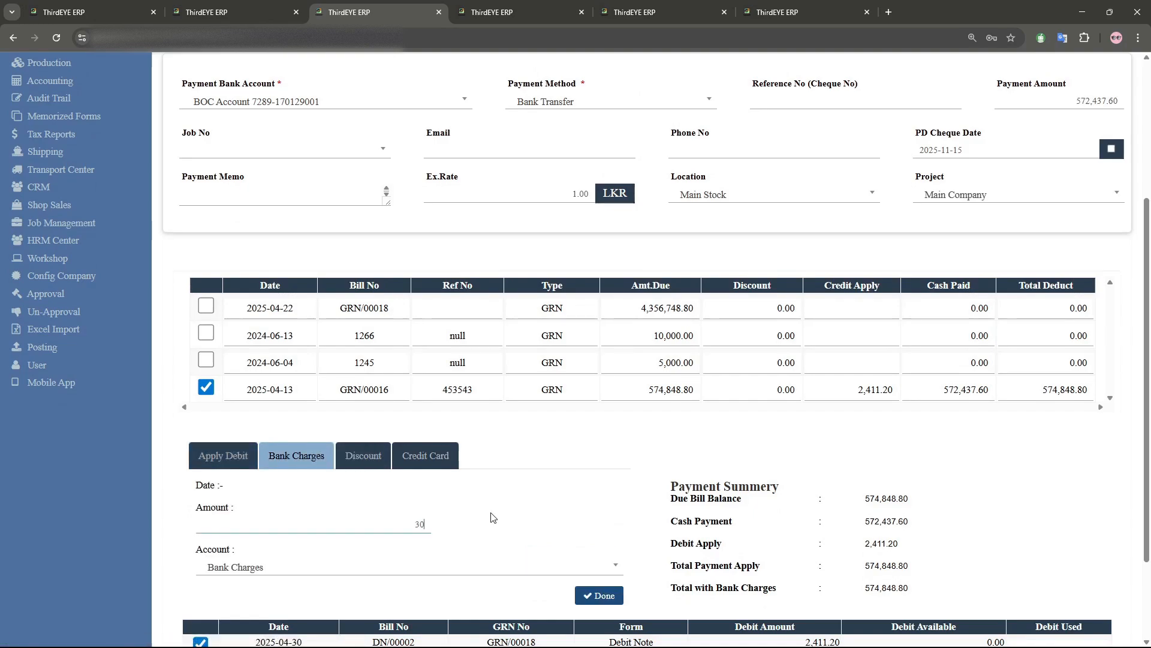
pyautogui.click(492, 517)
# - Save the credit bill payment and open its printable payment voucher
pyautogui.scroll(-2, 495, 509)
pyautogui.scroll(5, 477, 447)
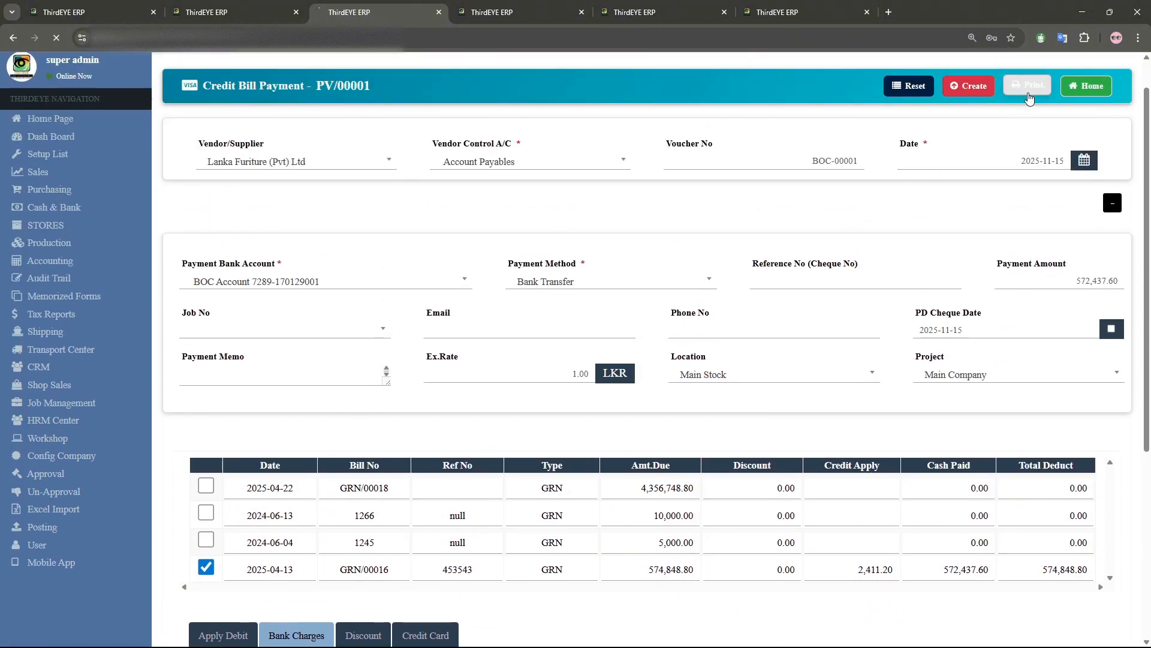
pyautogui.click(1027, 86)
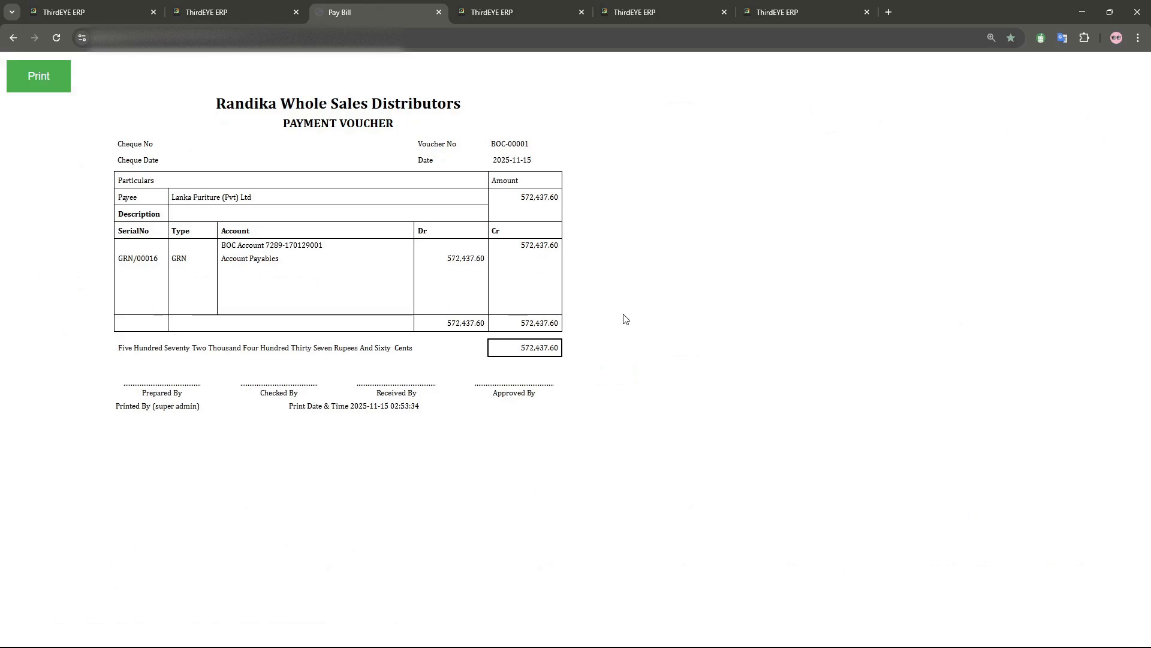
# - Start a new direct payment in Cash & Bank from the HNB current account to payee Lanka Furniture (Pvt) Ltd
pyautogui.click(13, 38)
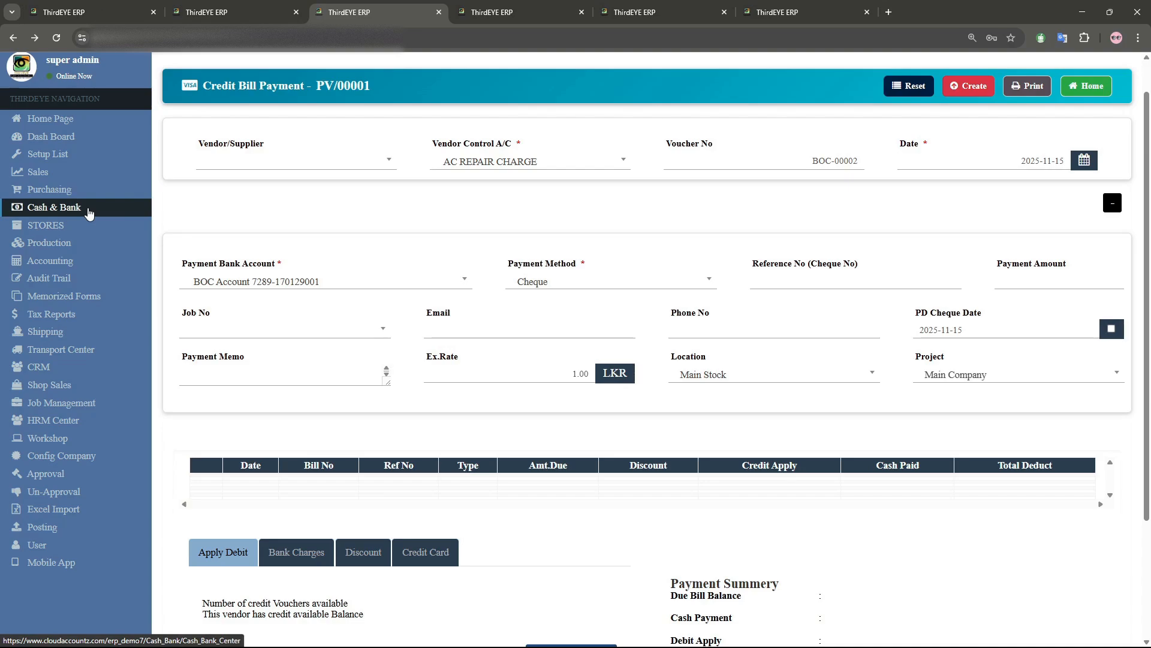
pyautogui.click(86, 213)
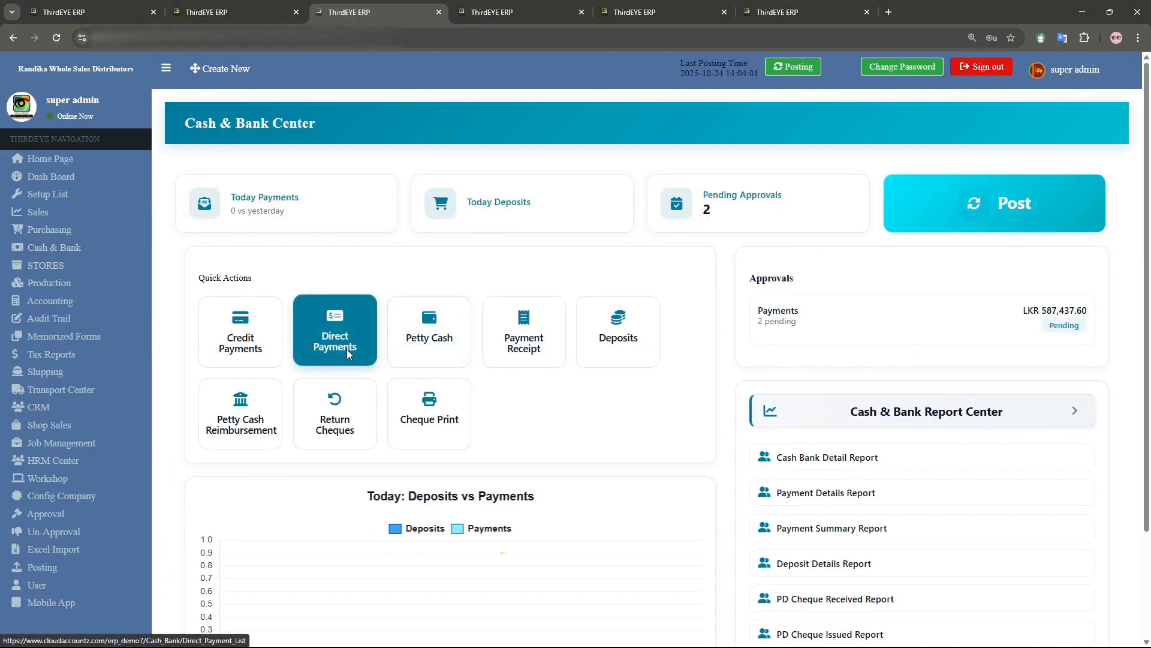
pyautogui.click(347, 349)
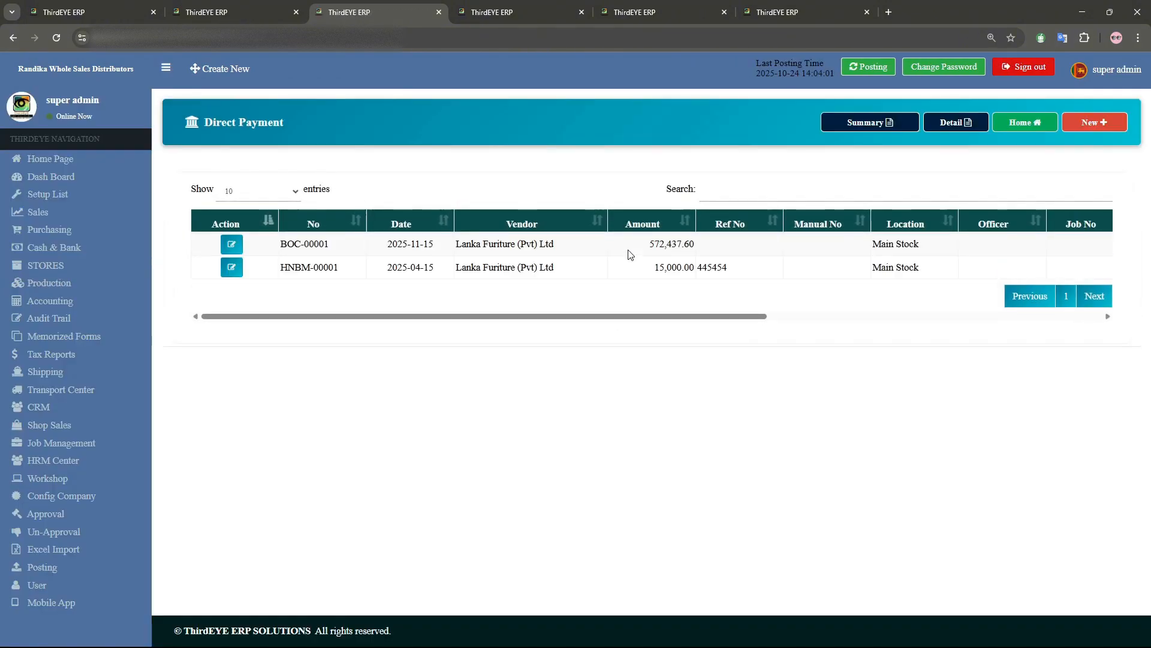
pyautogui.click(1090, 126)
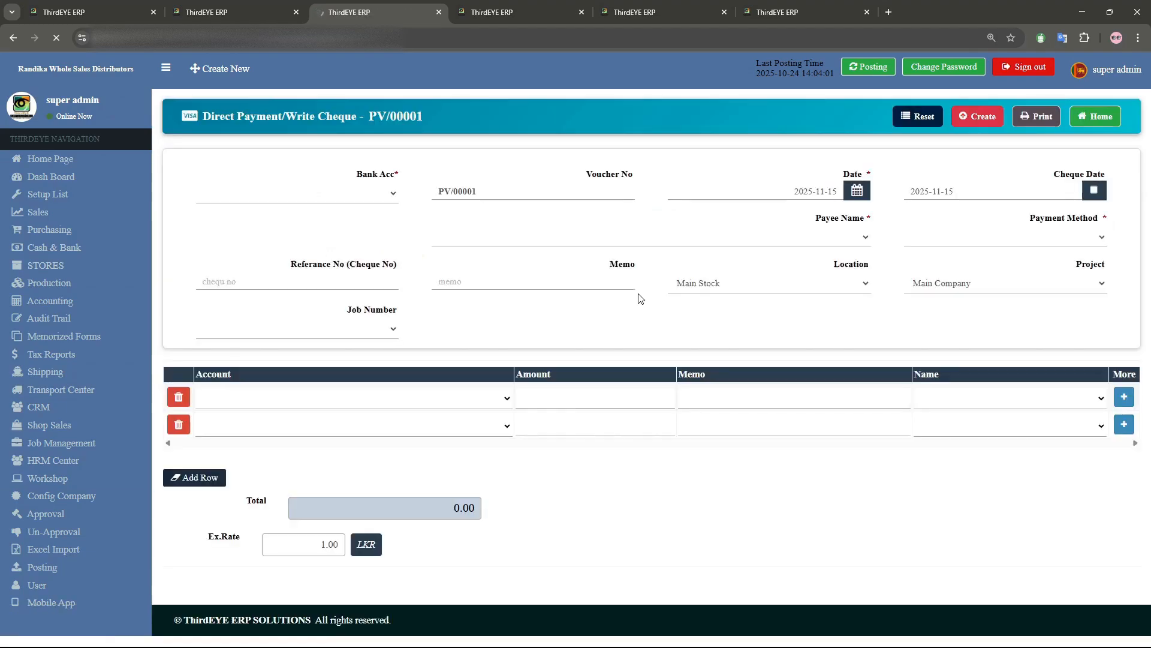
pyautogui.click(351, 201)
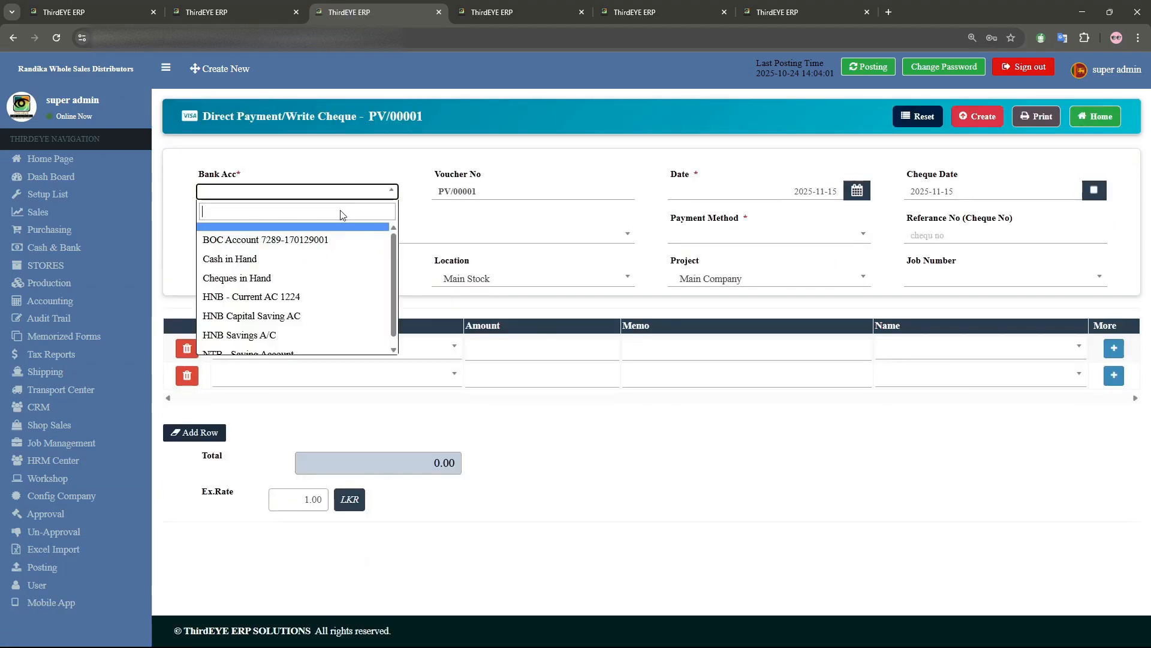
pyautogui.click(294, 296)
pyautogui.click(339, 241)
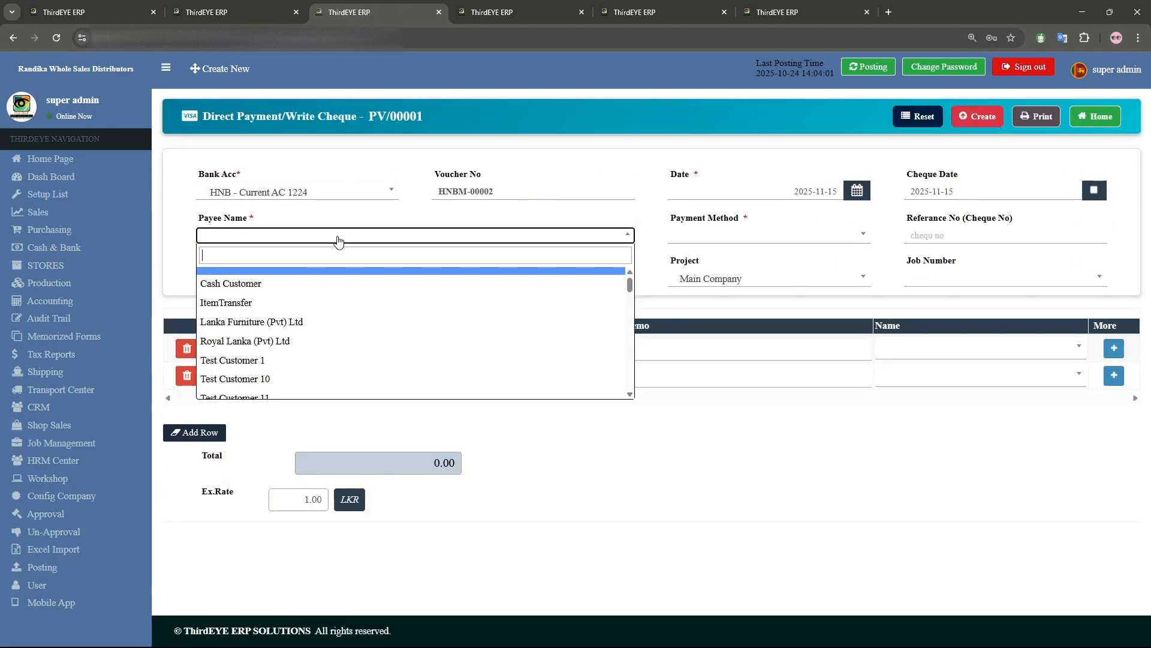
pyautogui.click(318, 321)
# - Fill the first payment line with account 5001 - Account Payables, amount 50,000 and name Lanka Furiture (Pvt) Ltd
pyautogui.click(312, 347)
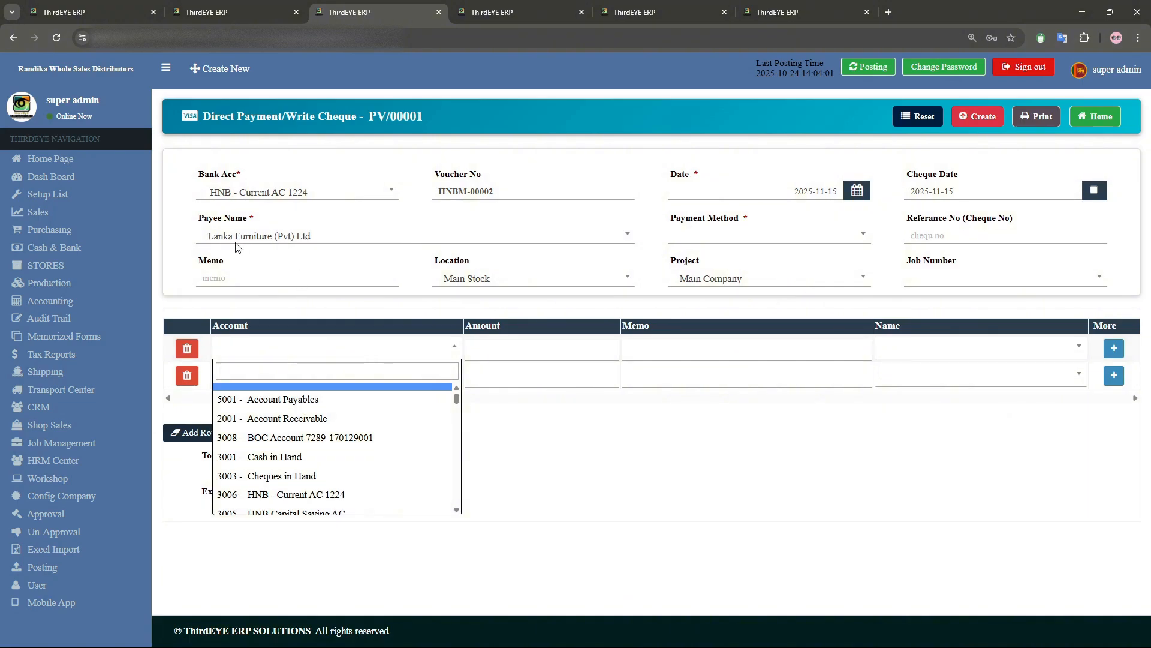
pyautogui.click(282, 400)
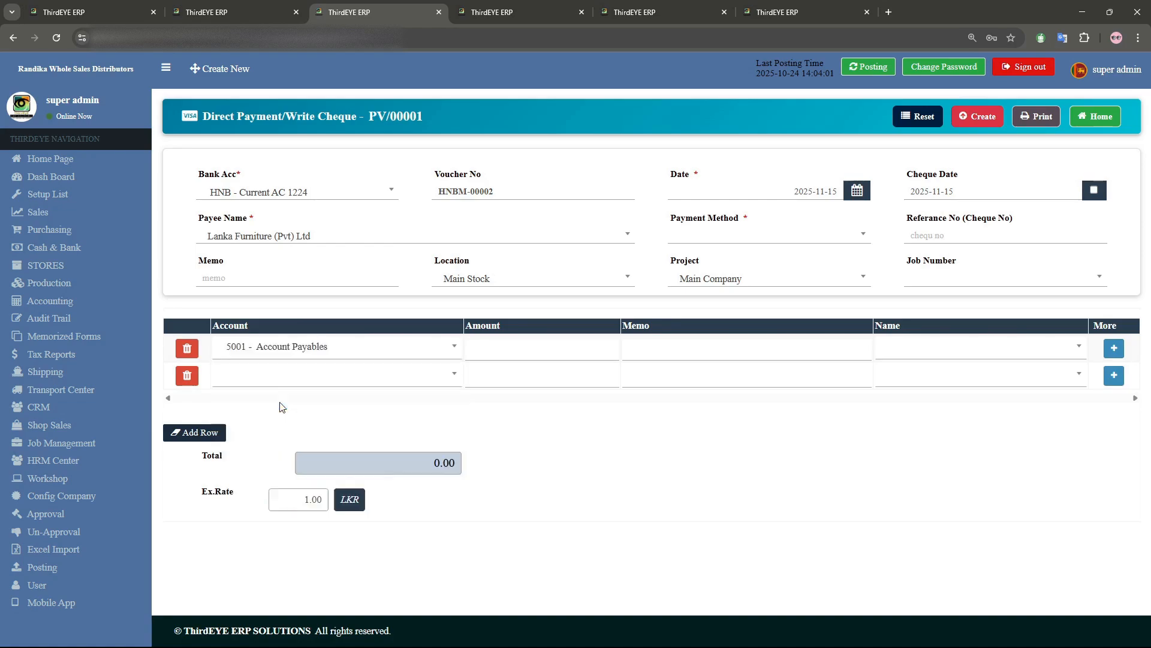
pyautogui.click(523, 351)
pyautogui.write('50,000')
pyautogui.click(515, 407)
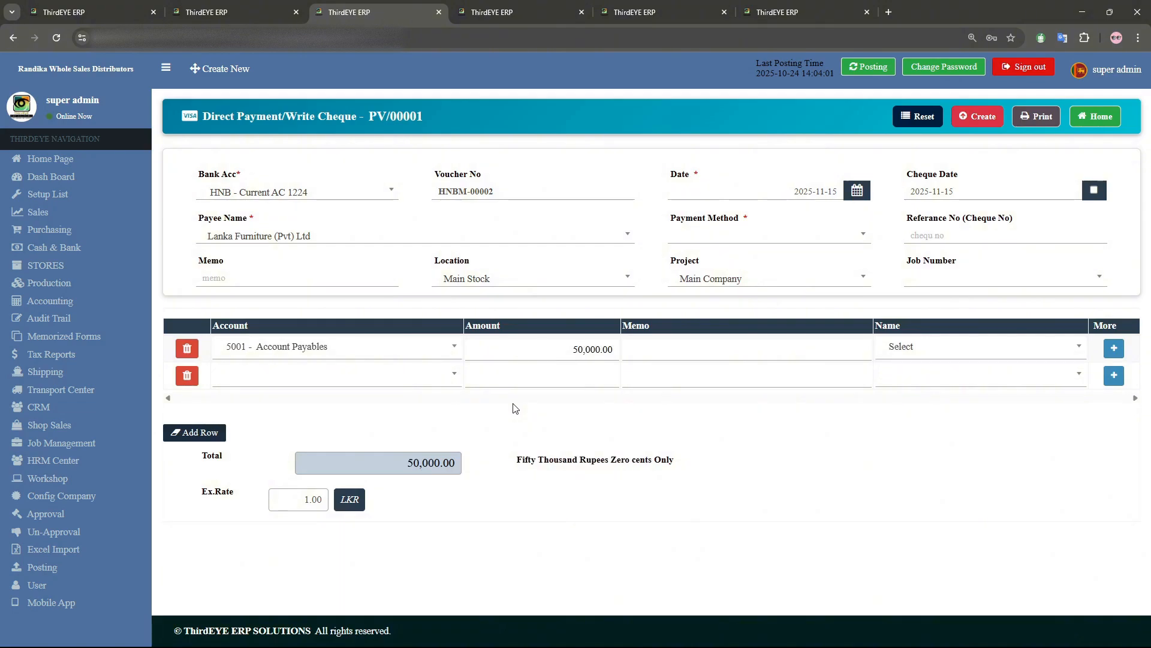
pyautogui.click(911, 360)
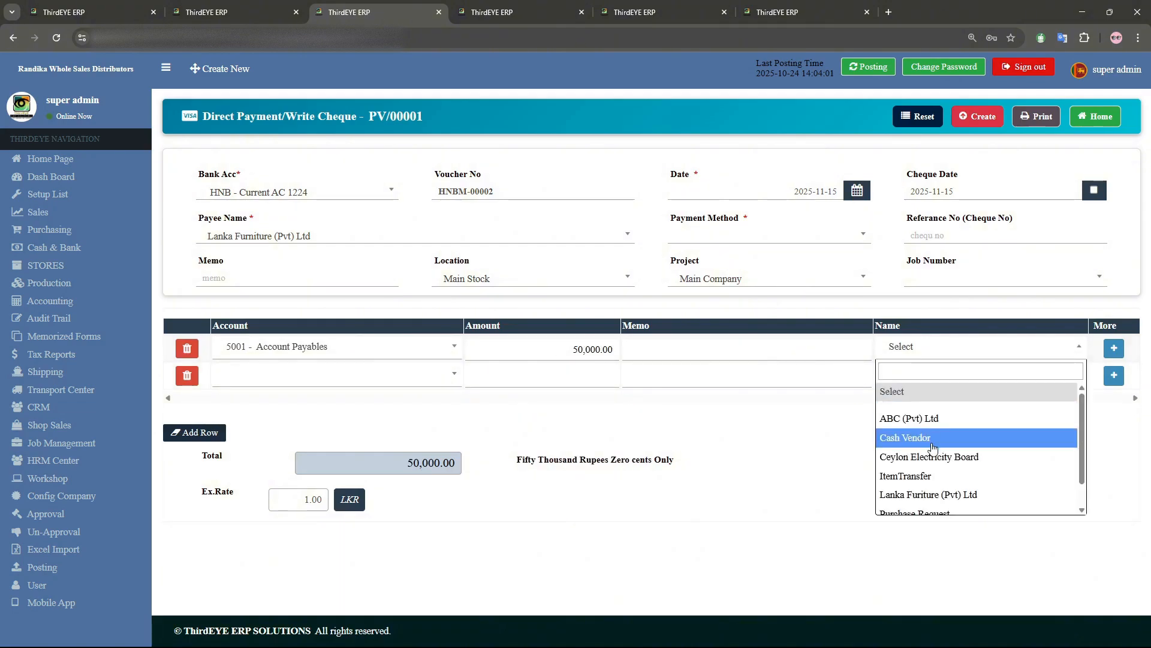
pyautogui.click(928, 494)
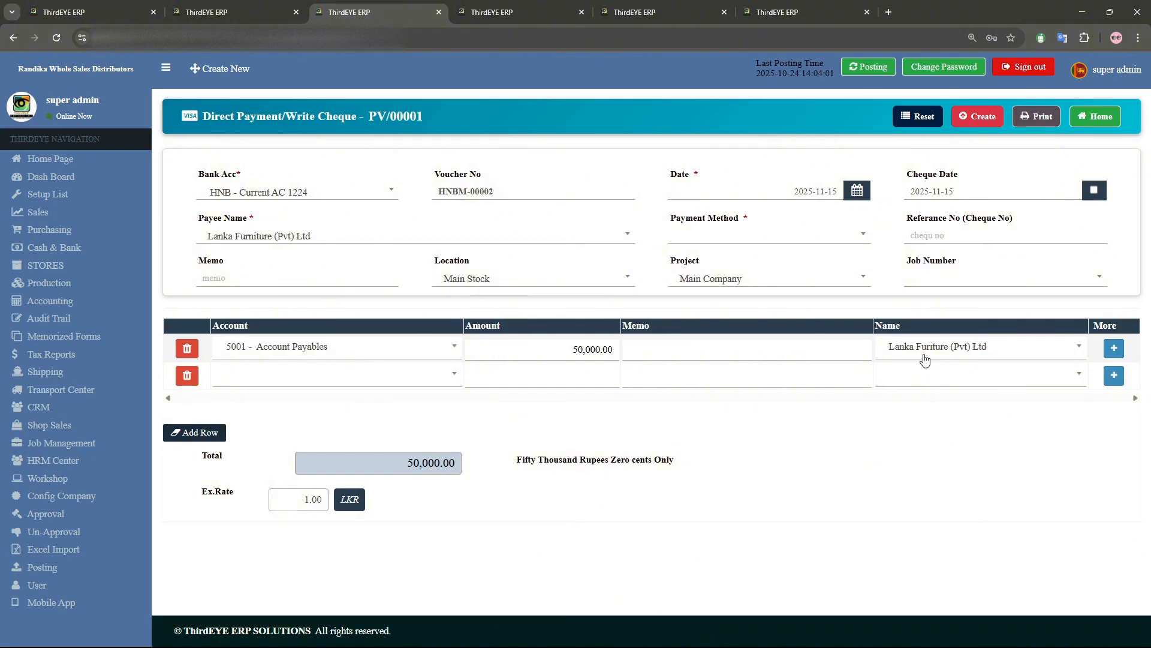
# - Set the payment method to Cheque with cheque number 424242 and cheque date 2025-11-30, and save the payment with its printable voucher
pyautogui.click(755, 239)
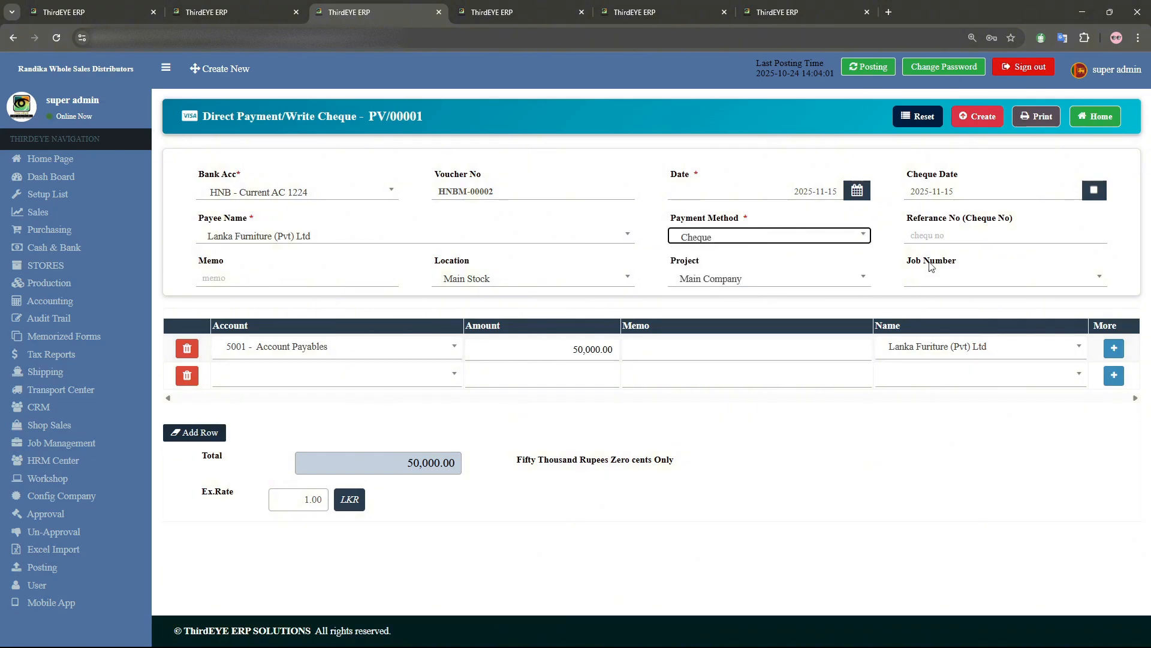
pyautogui.click(934, 239)
pyautogui.write('424242')
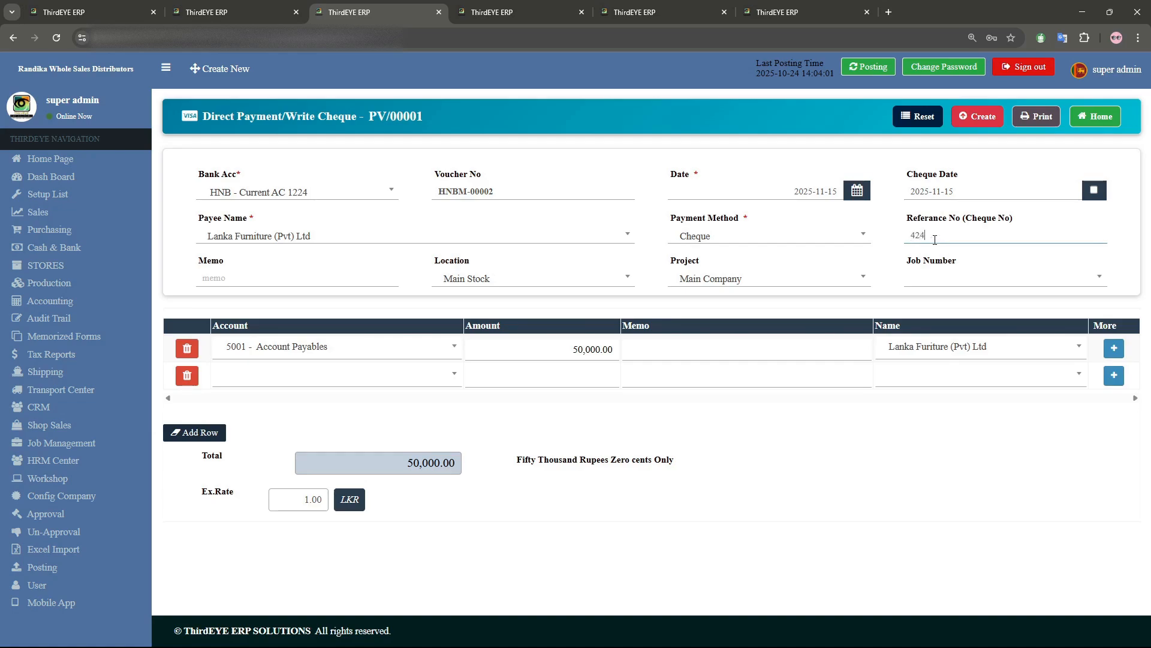
pyautogui.click(1095, 190)
pyautogui.click(1042, 190)
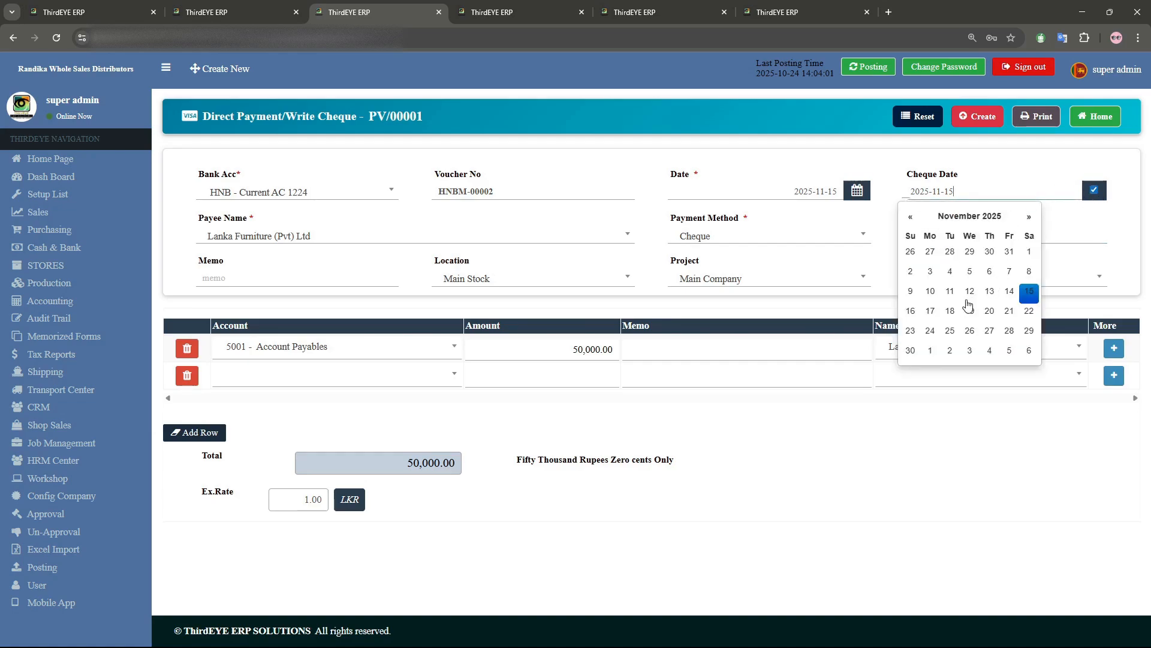
pyautogui.click(911, 354)
pyautogui.click(893, 267)
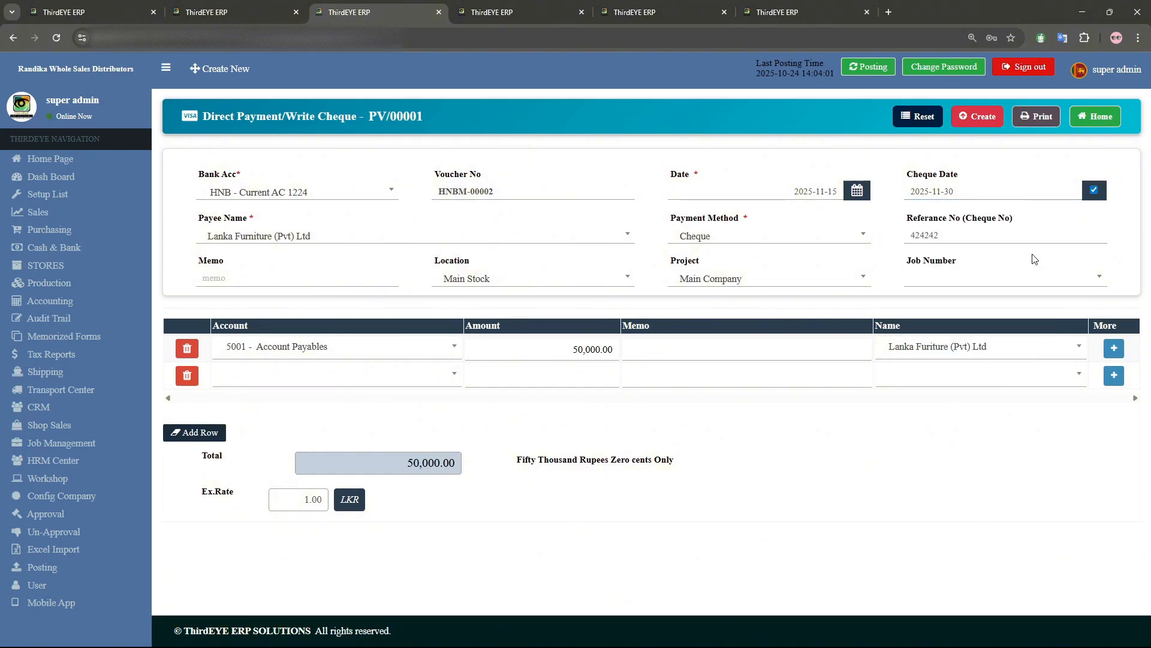
pyautogui.click(1036, 117)
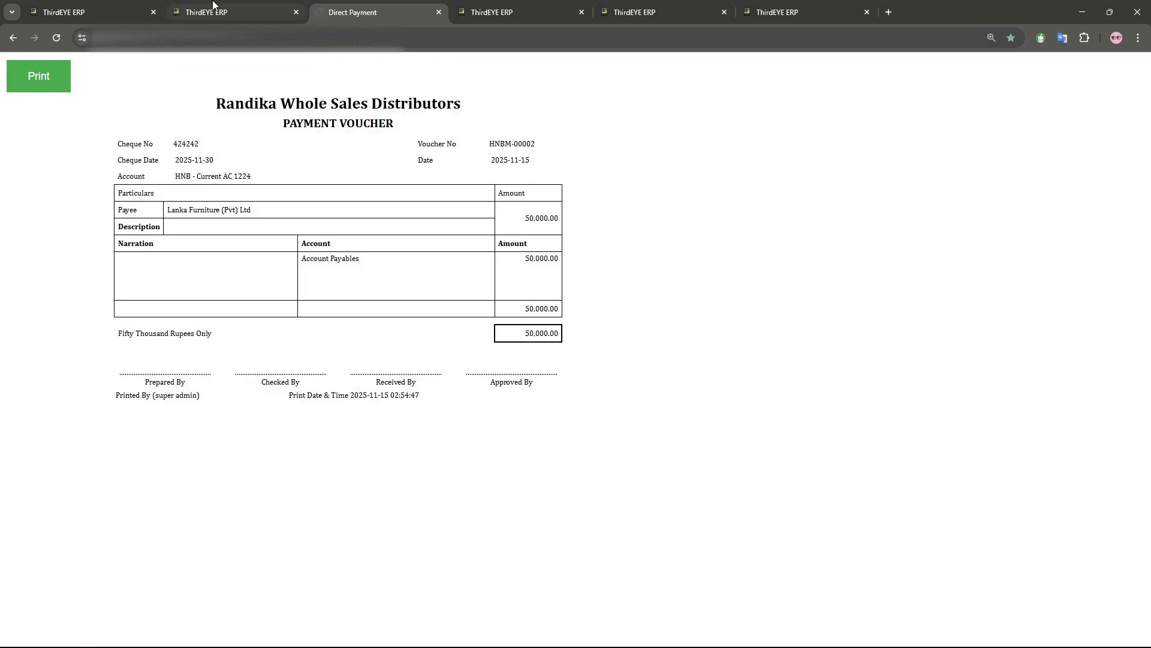
# - Refresh the Unpaid Bills report for Lanka Furiture (Pvt) Ltd and check the write cheque entry
pyautogui.click(217, 12)
pyautogui.click(496, 17)
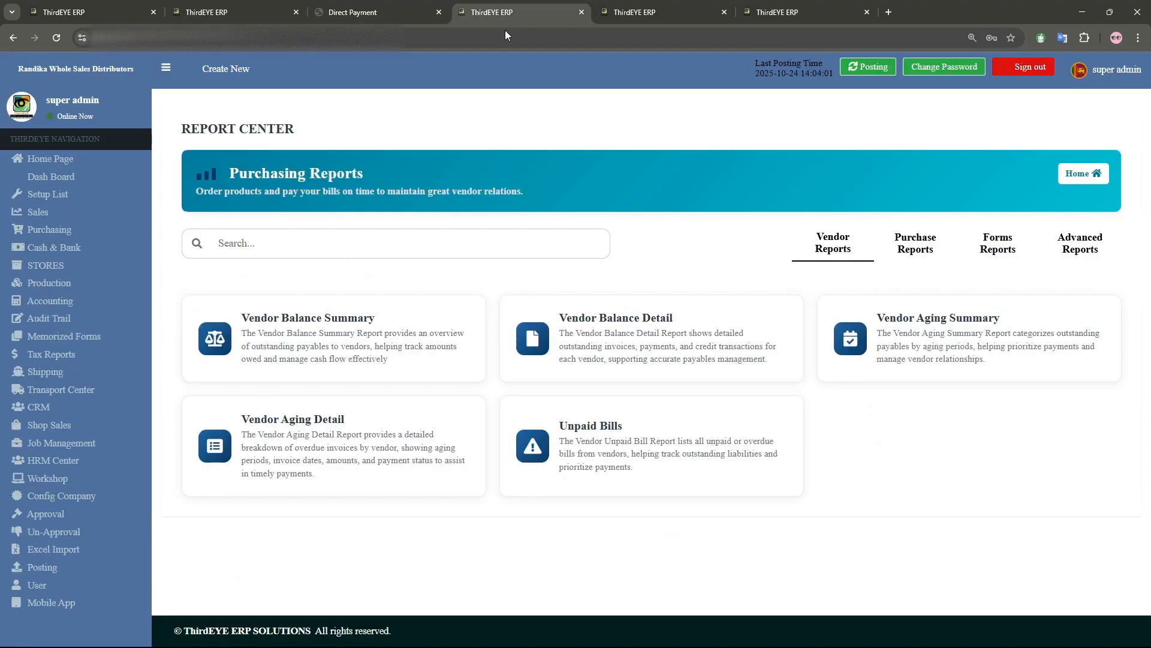
pyautogui.click(653, 13)
pyautogui.click(863, 114)
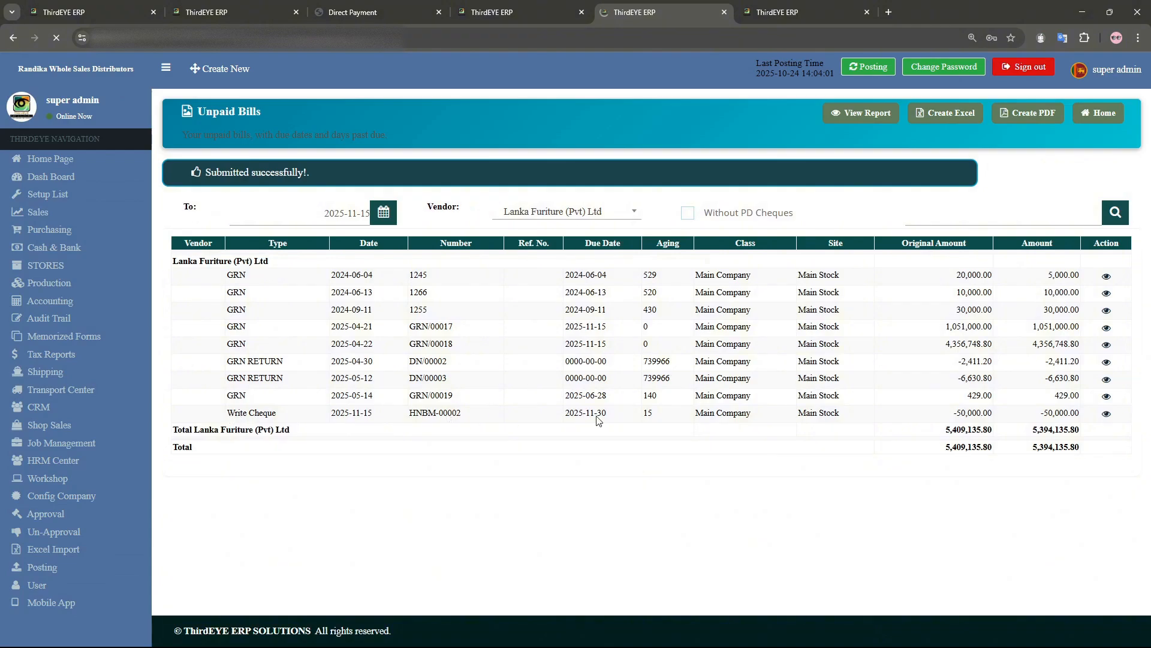
pyautogui.moveTo(598, 420); pyautogui.dragTo(1086, 419)
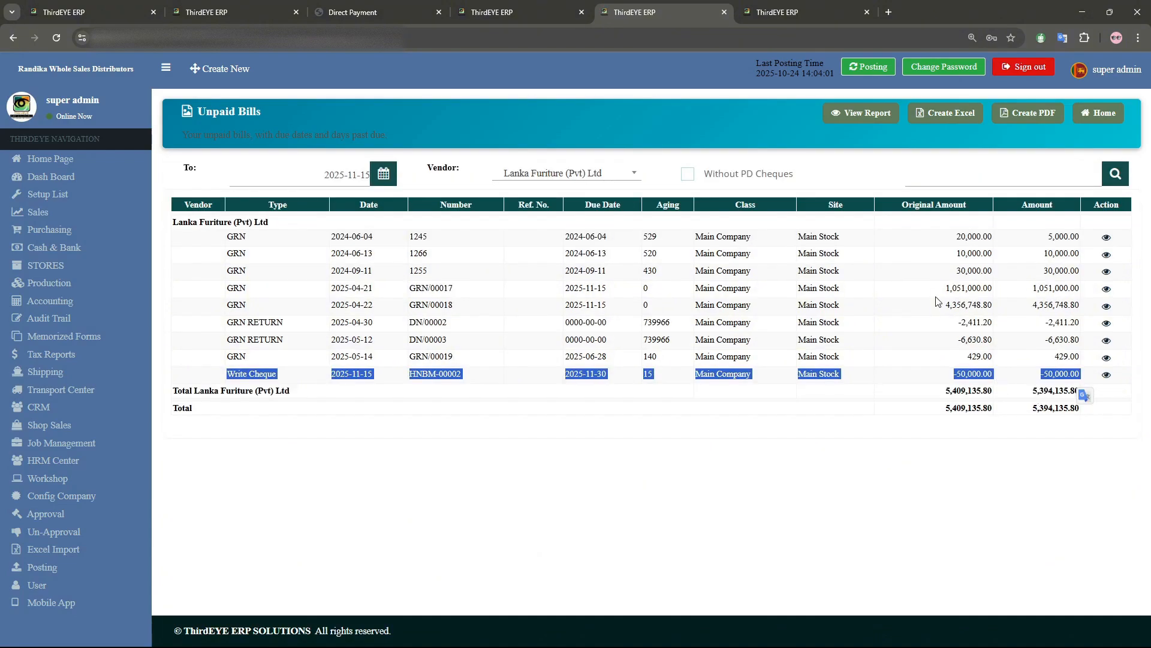
pyautogui.click(897, 377)
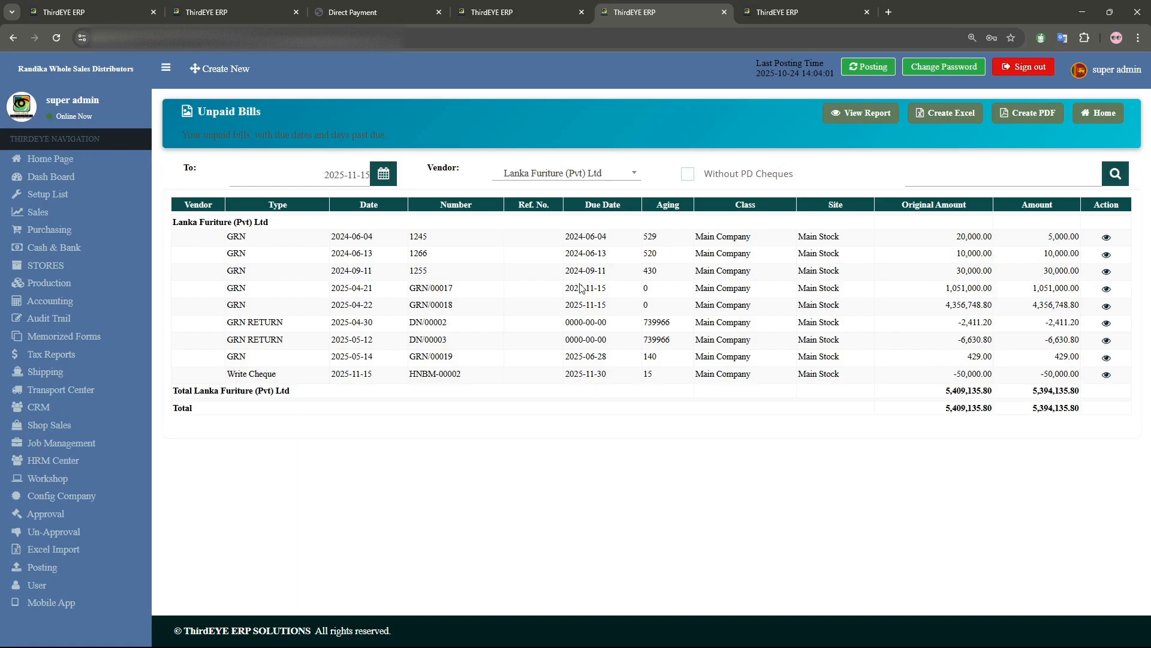
# - Compare the original amounts of bill GRN/00017 and the write cheque entry, and locate bill GRN/00018 in the Unpaid Bills report
pyautogui.moveTo(941, 292); pyautogui.dragTo(1013, 295)
pyautogui.moveTo(941, 376); pyautogui.dragTo(996, 382)
pyautogui.moveTo(408, 305); pyautogui.dragTo(453, 307)
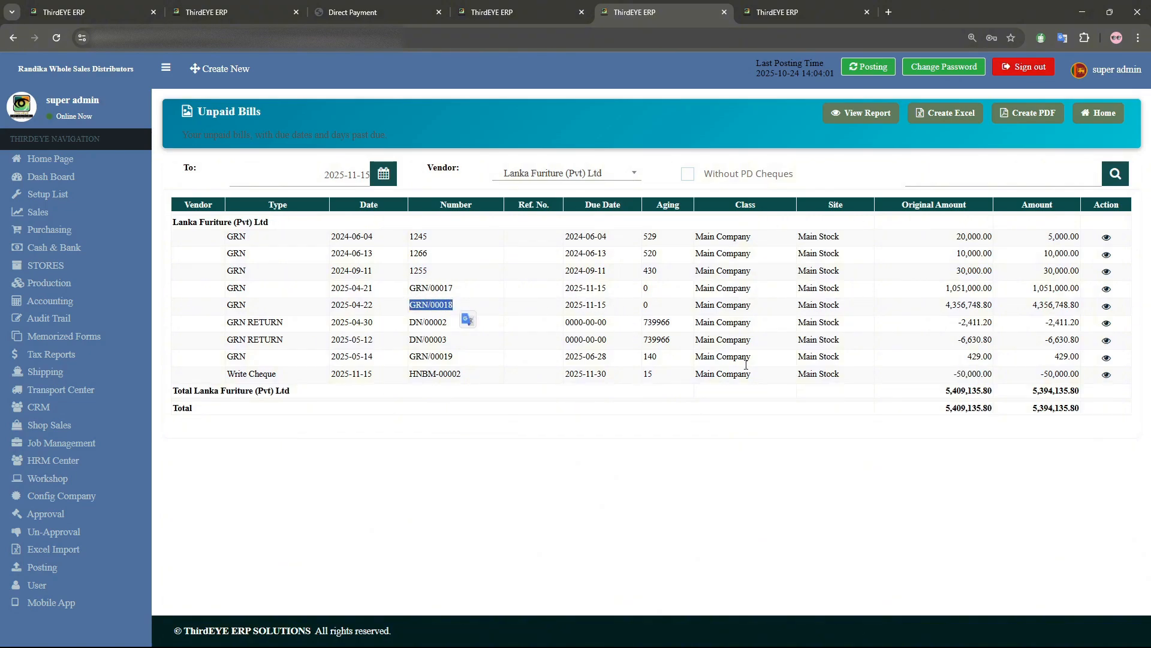
pyautogui.moveTo(952, 376); pyautogui.dragTo(990, 376)
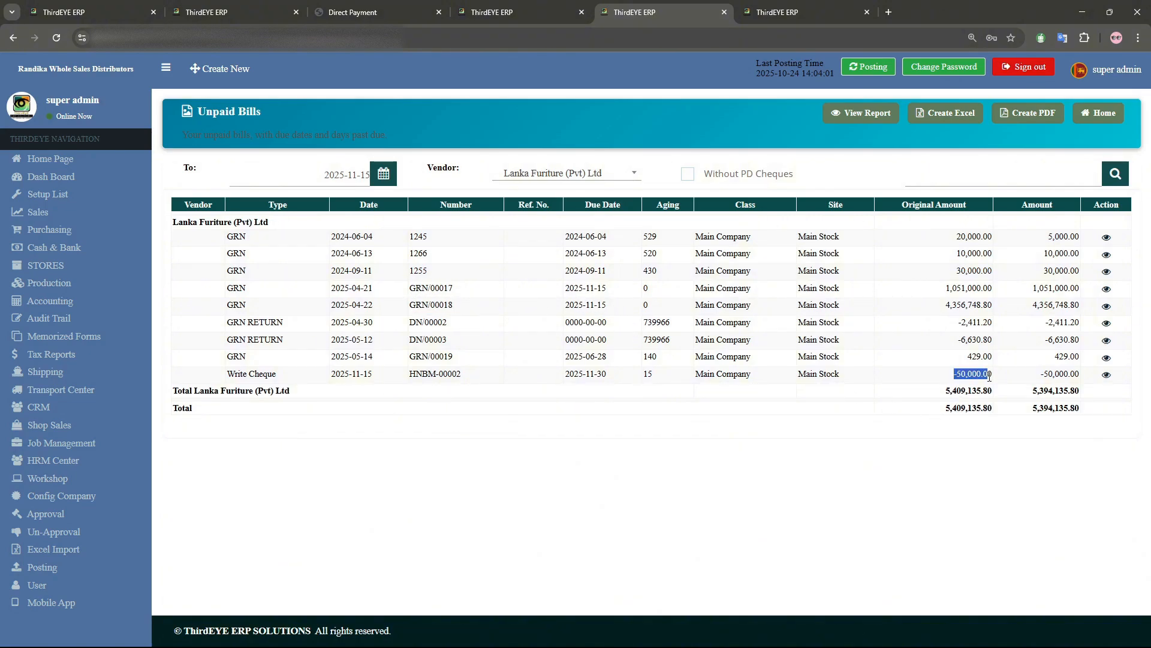
pyautogui.click(90, 249)
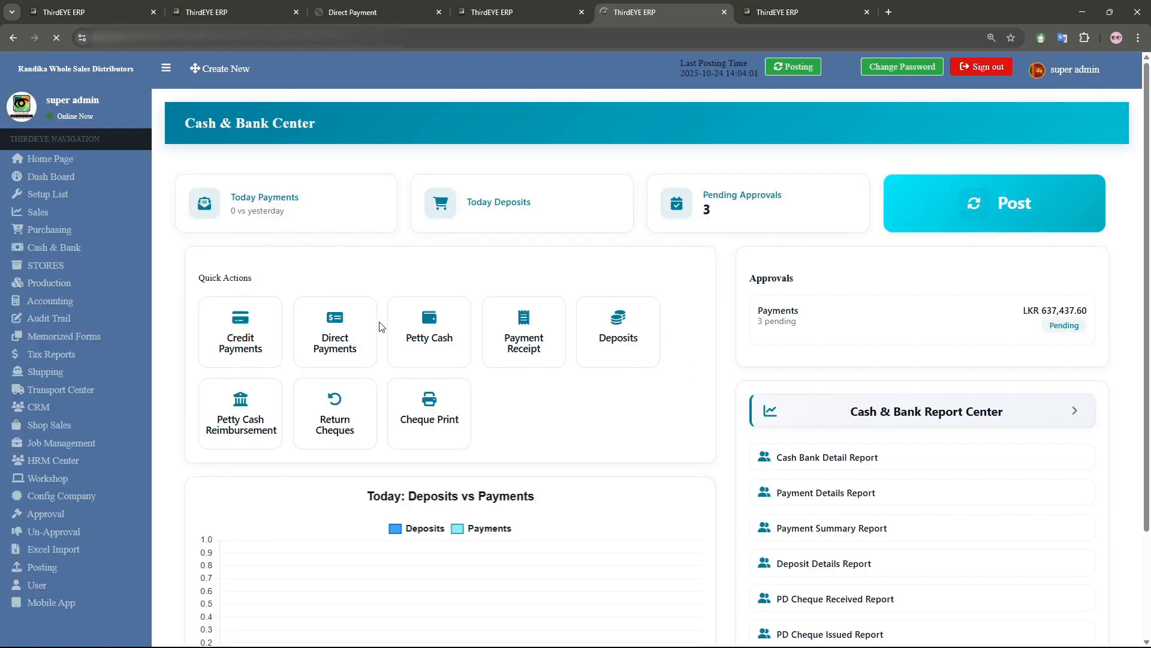
pyautogui.click(256, 351)
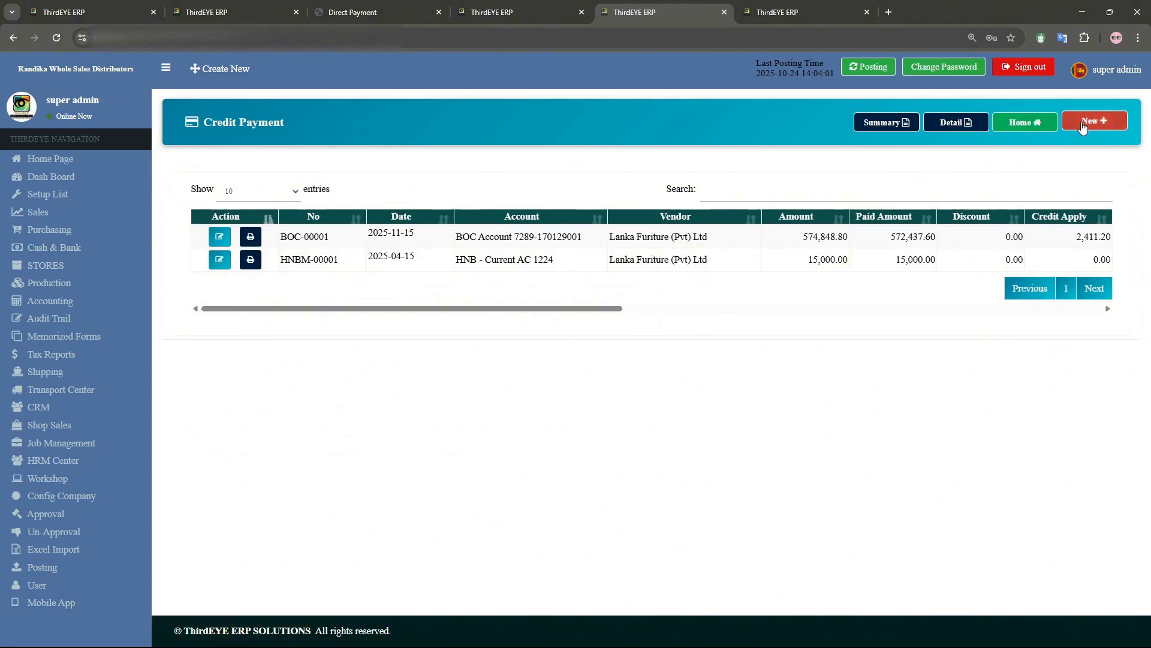
pyautogui.click(1095, 122)
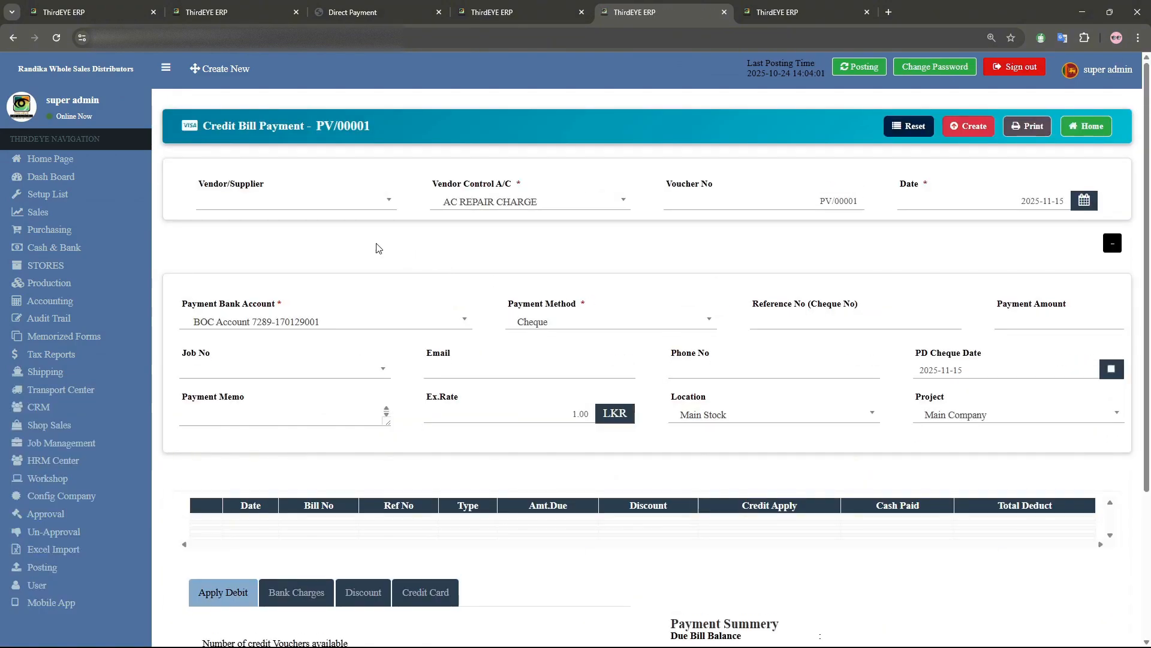
pyautogui.click(348, 205)
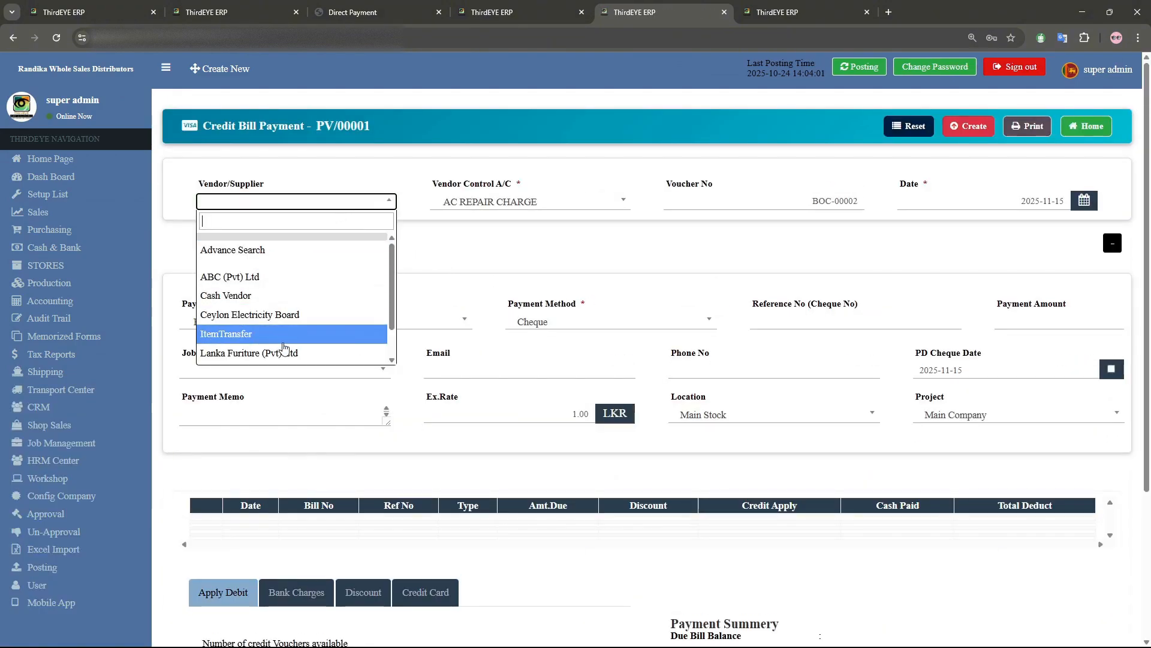
pyautogui.click(285, 353)
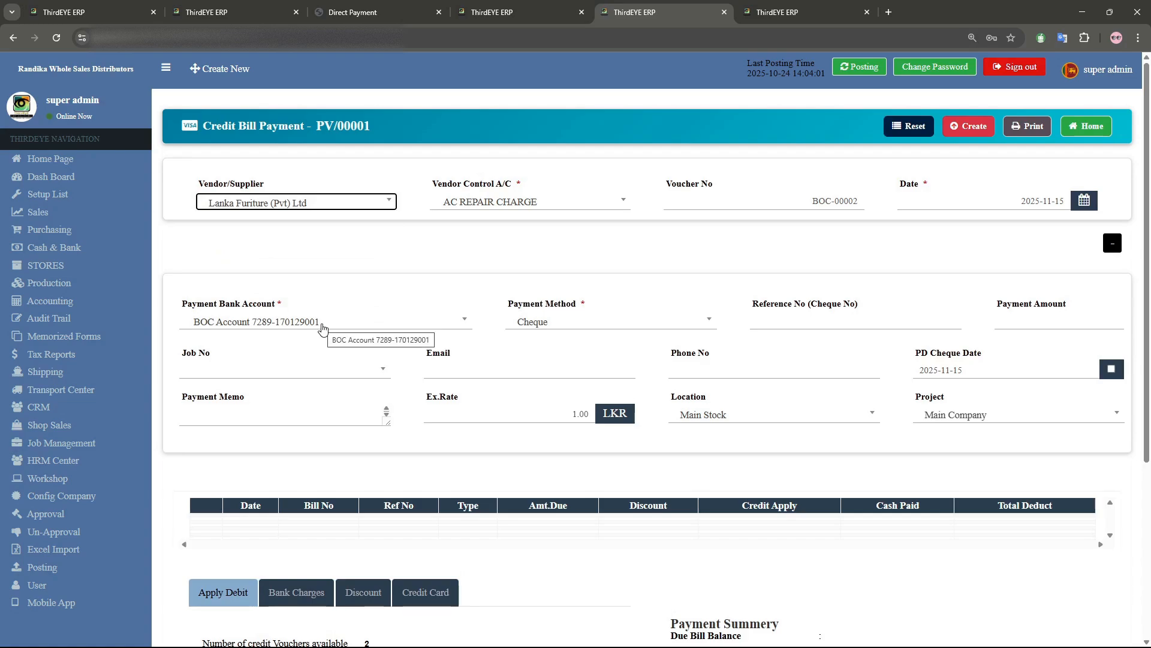
pyautogui.click(486, 201)
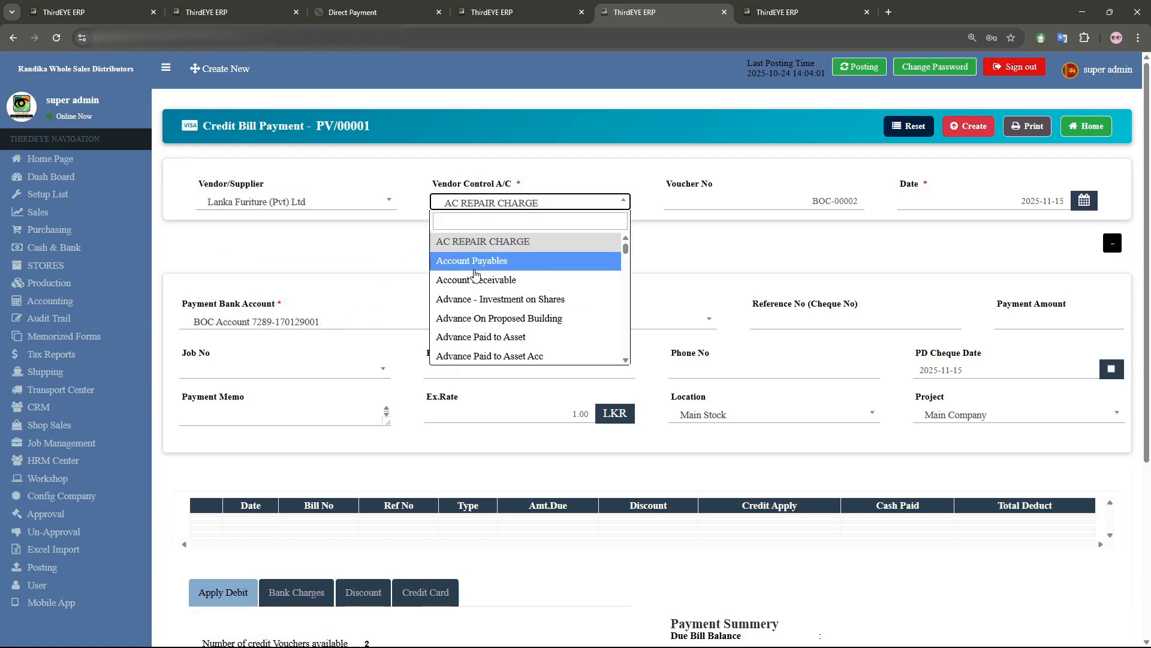
pyautogui.click(474, 260)
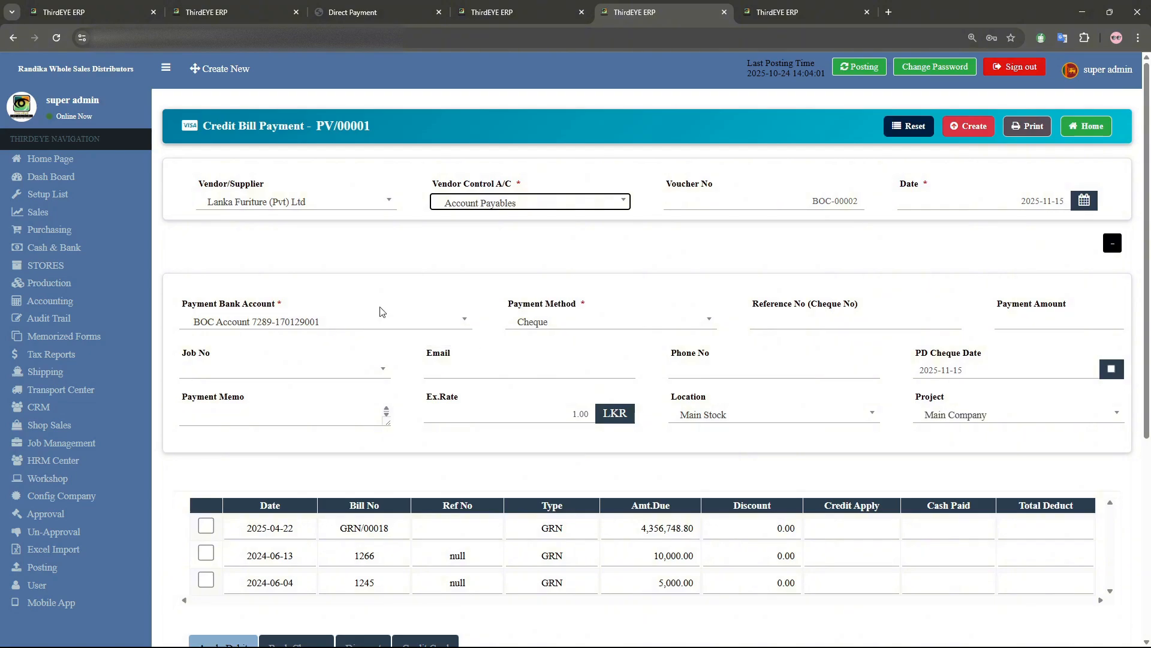
pyautogui.scroll(-2, 394, 295)
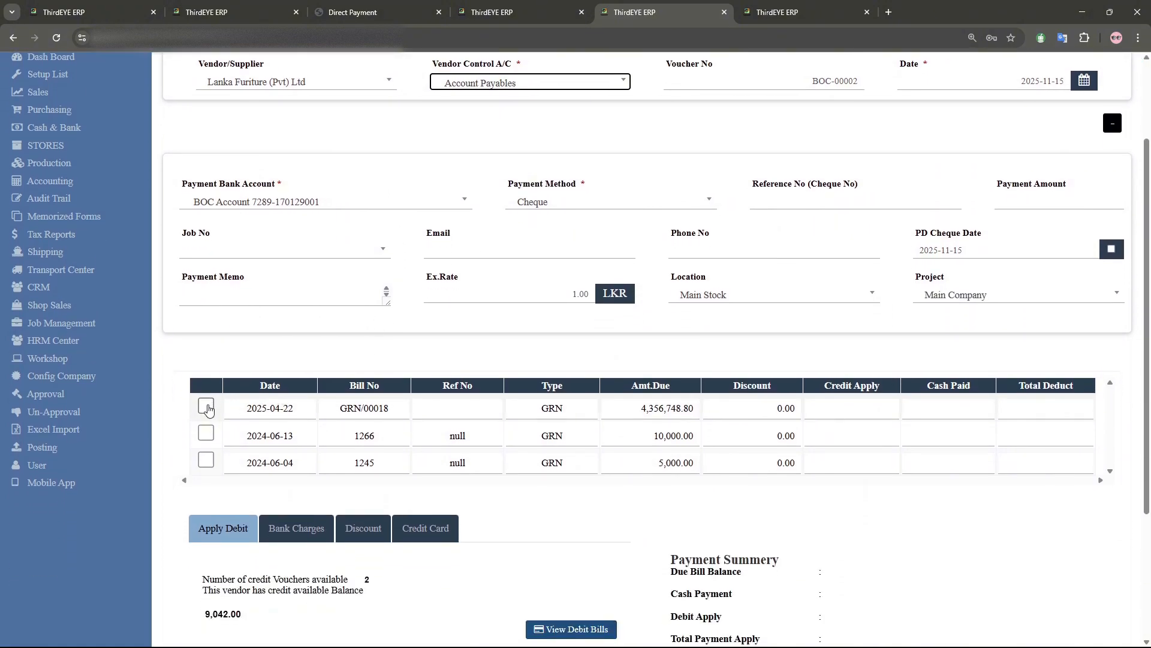
pyautogui.click(206, 407)
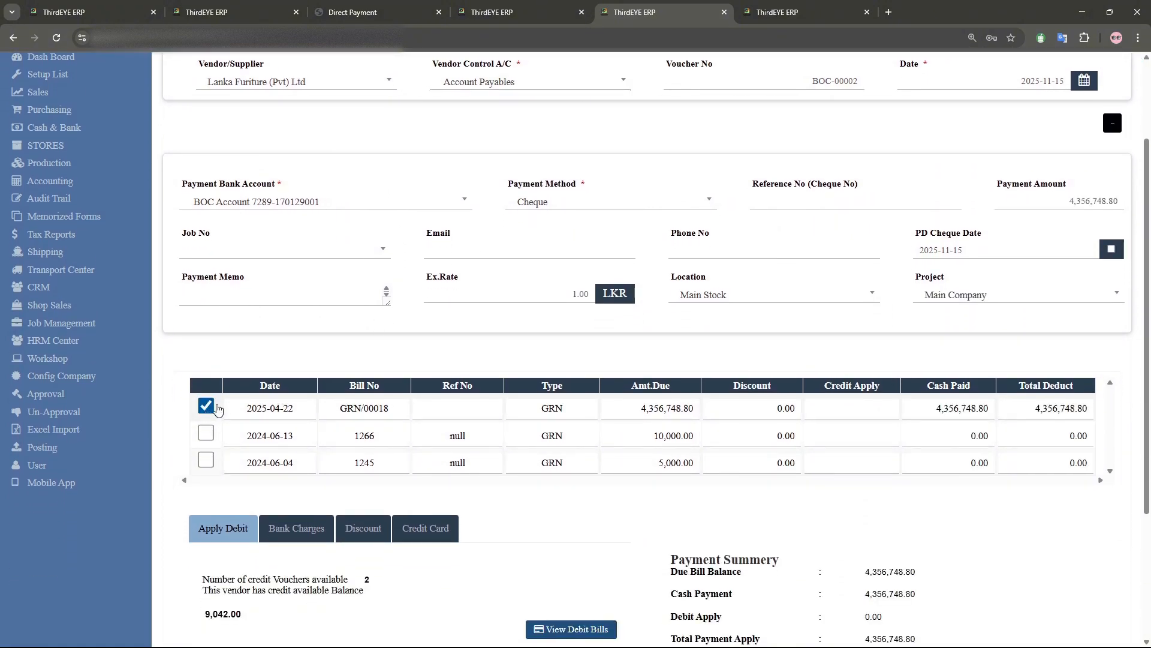
pyautogui.scroll(-1, 217, 409)
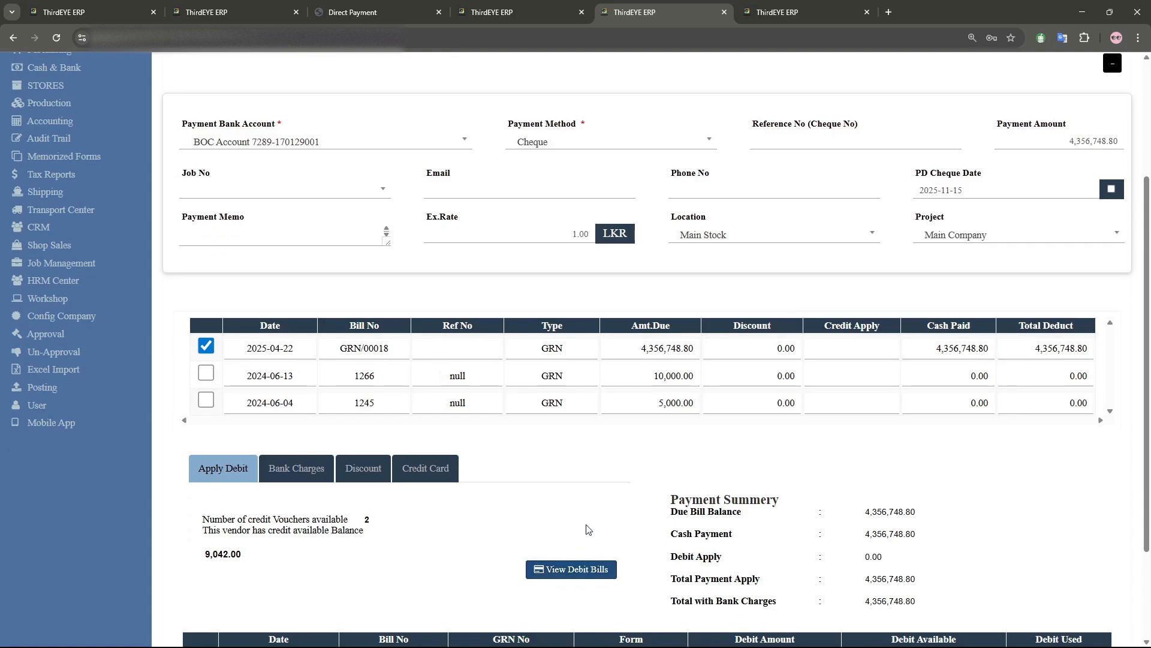
pyautogui.scroll(-2, 588, 529)
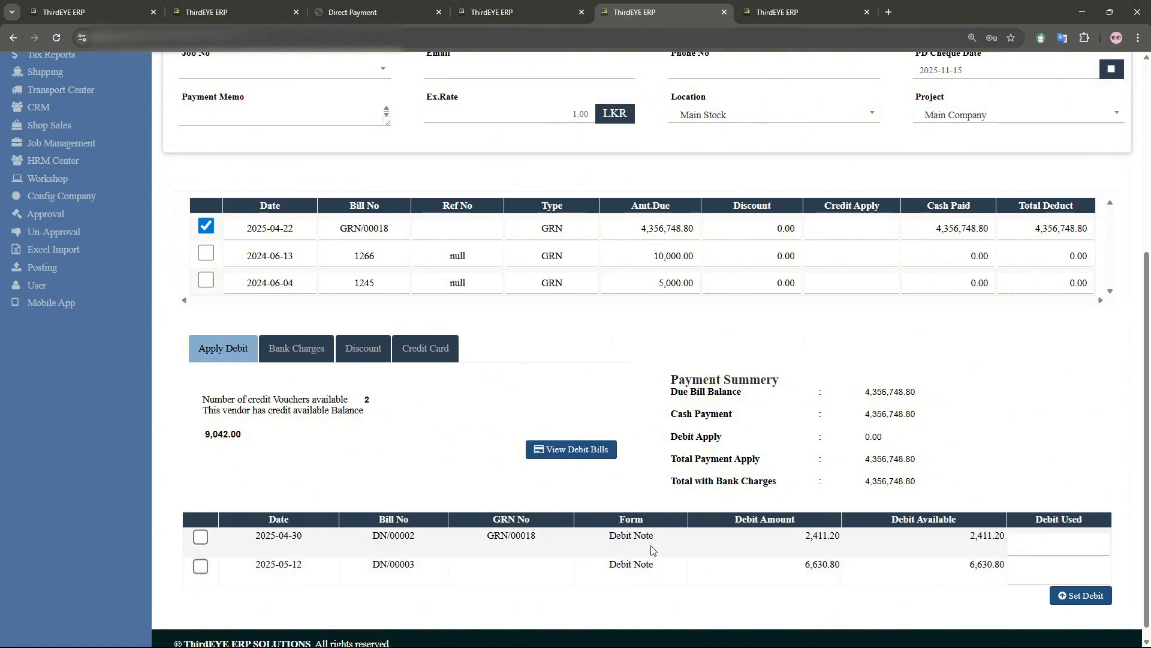
# - Approve the 50,000 cheque payment HNBM-00002 in the payment approvals
pyautogui.click(84, 214)
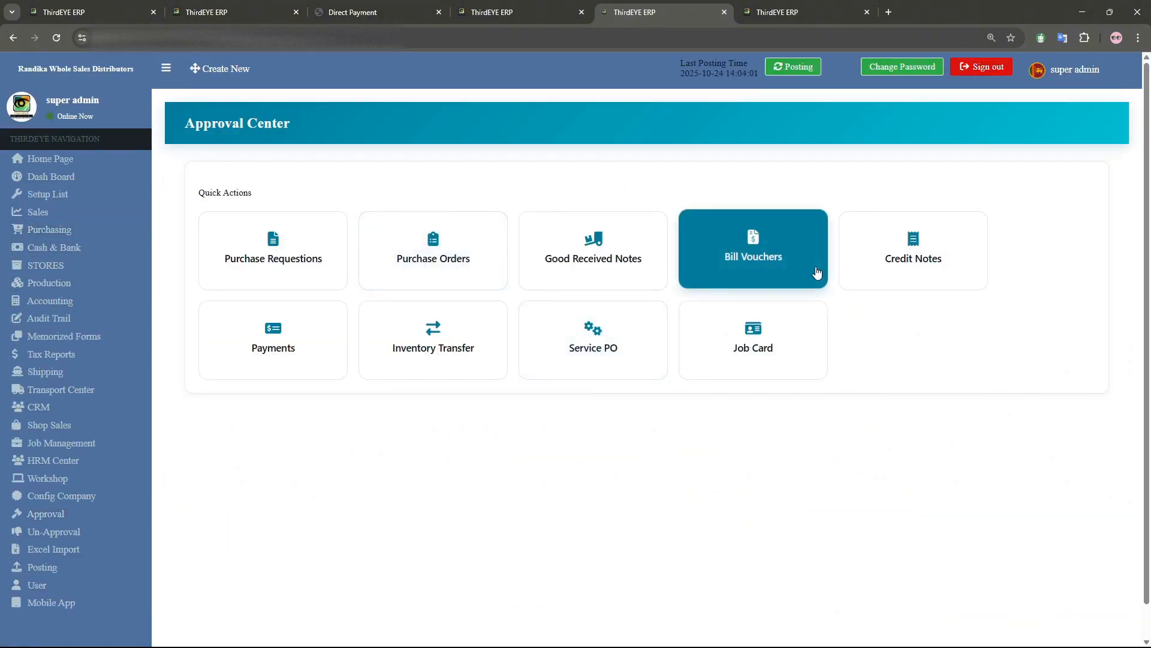
pyautogui.click(339, 328)
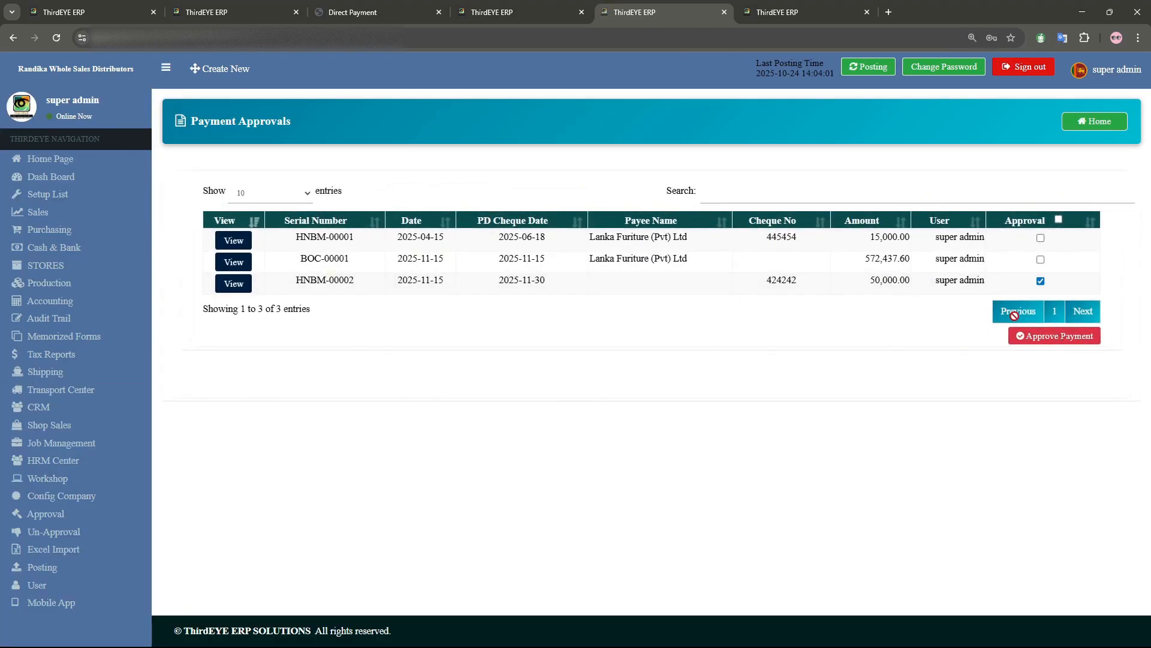
pyautogui.click(1042, 337)
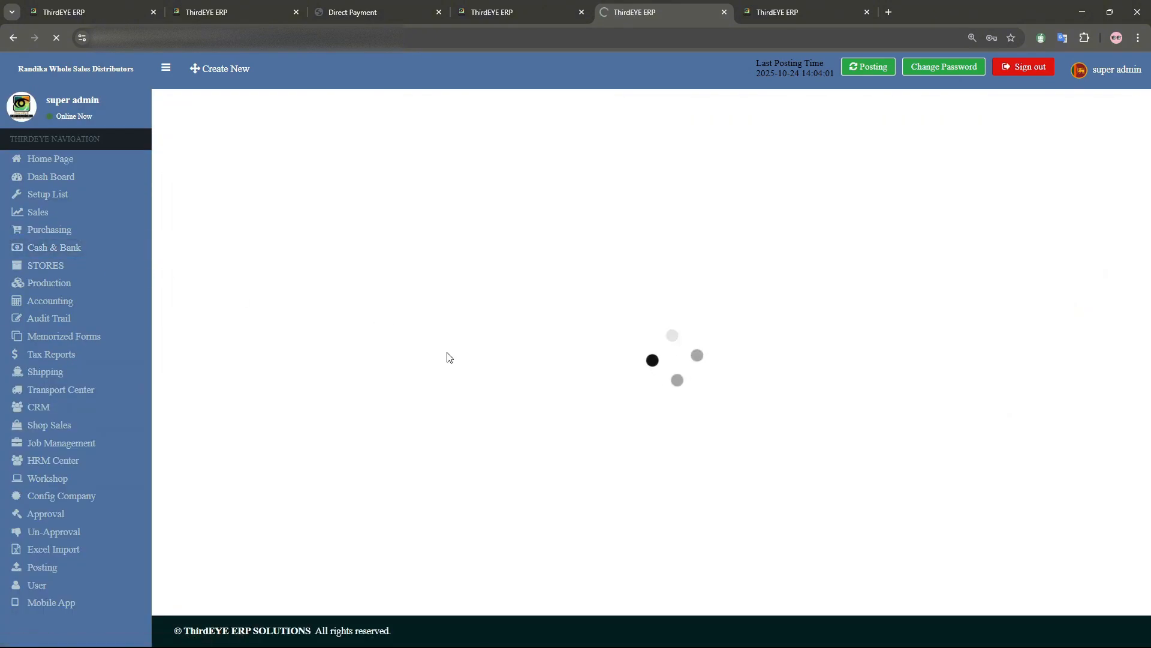
# - Start a new credit bill payment for vendor Lanka Furiture (Pvt) Ltd with Account Payables as the vendor control account
pyautogui.click(240, 333)
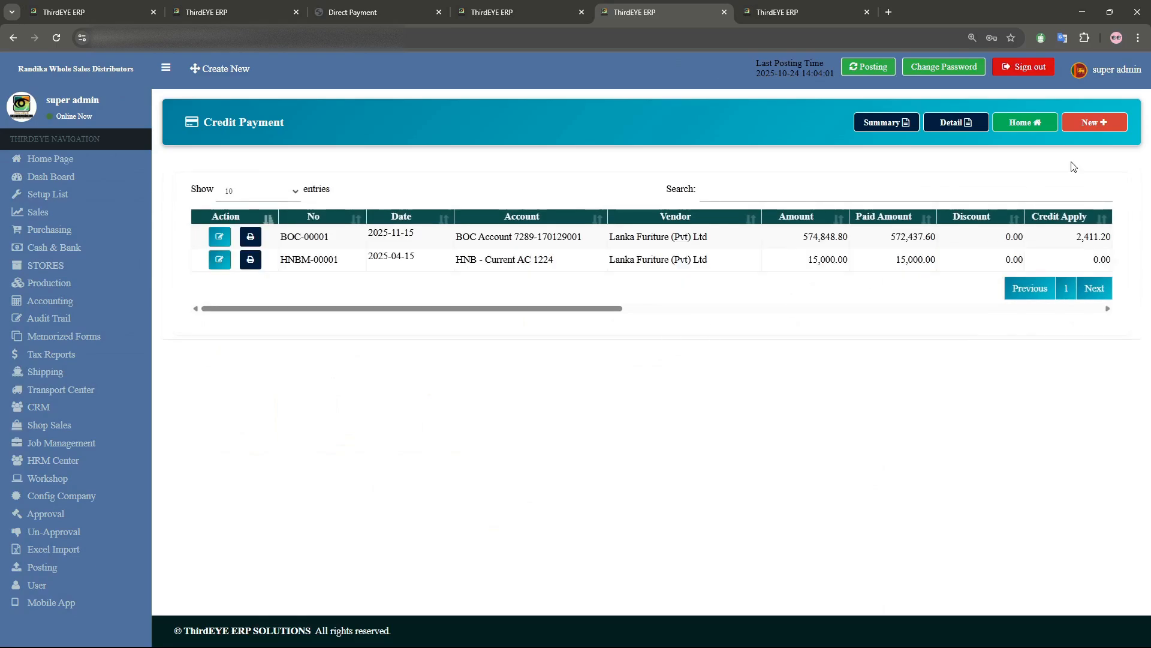
pyautogui.click(1091, 122)
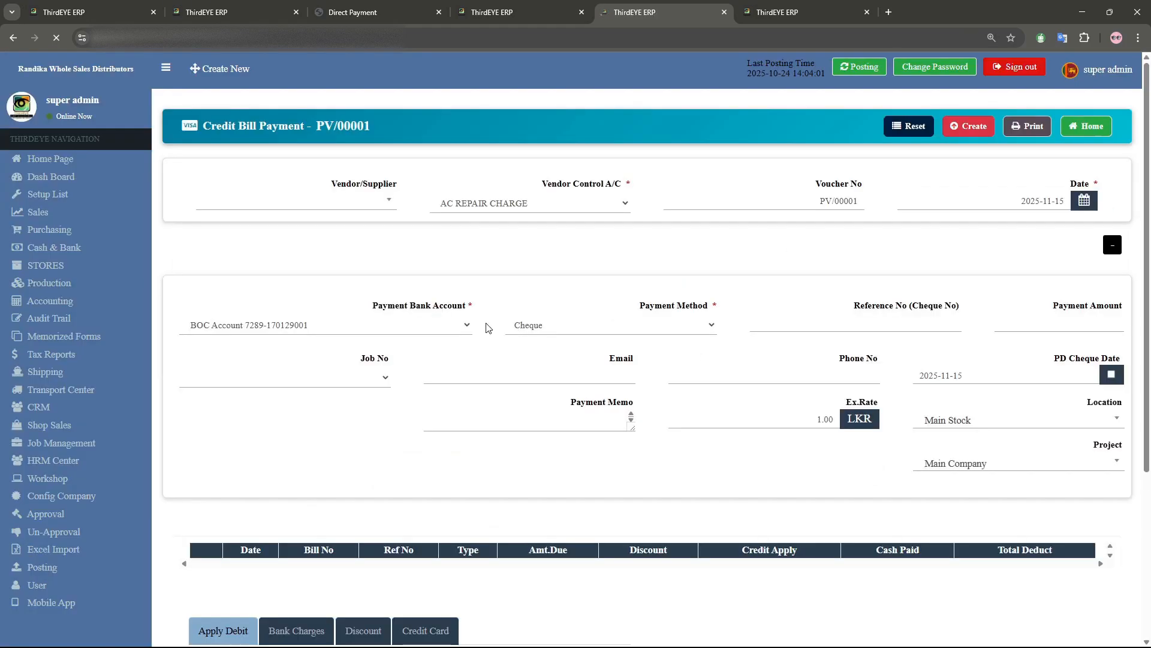
pyautogui.click(334, 200)
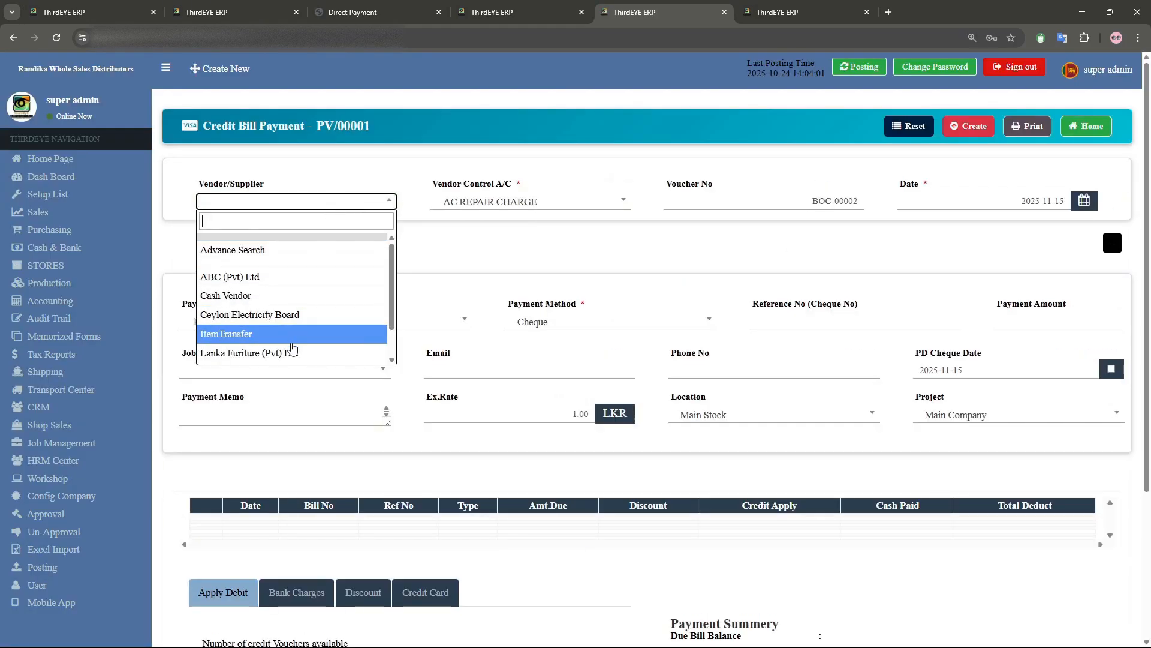
pyautogui.click(292, 352)
pyautogui.click(496, 204)
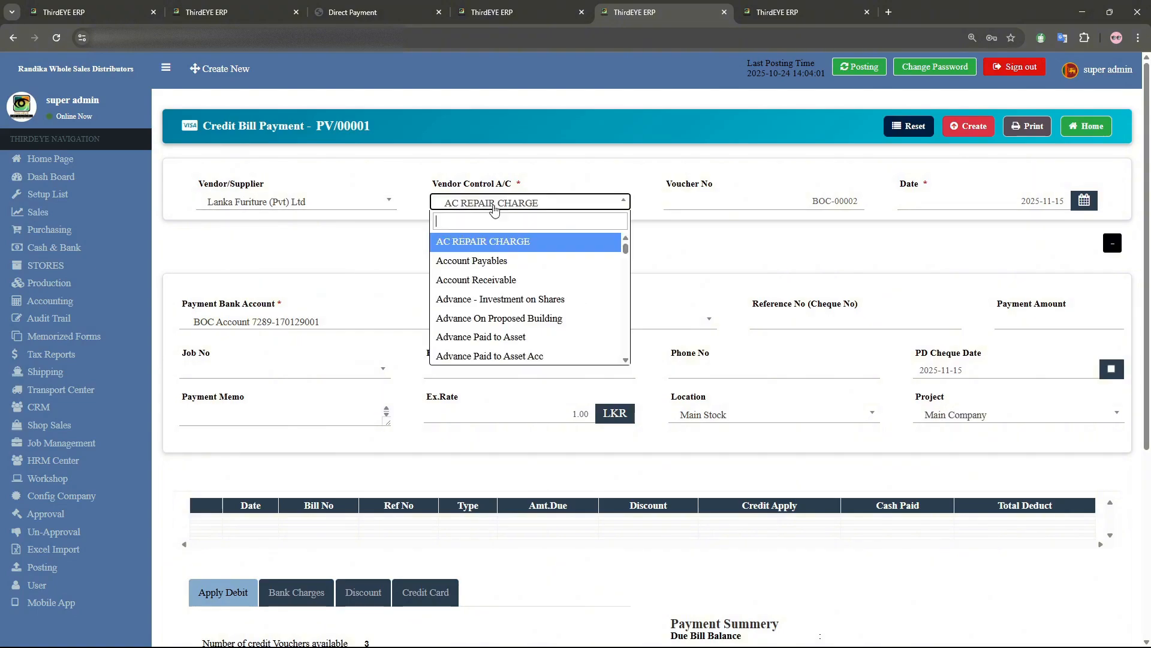
pyautogui.click(488, 261)
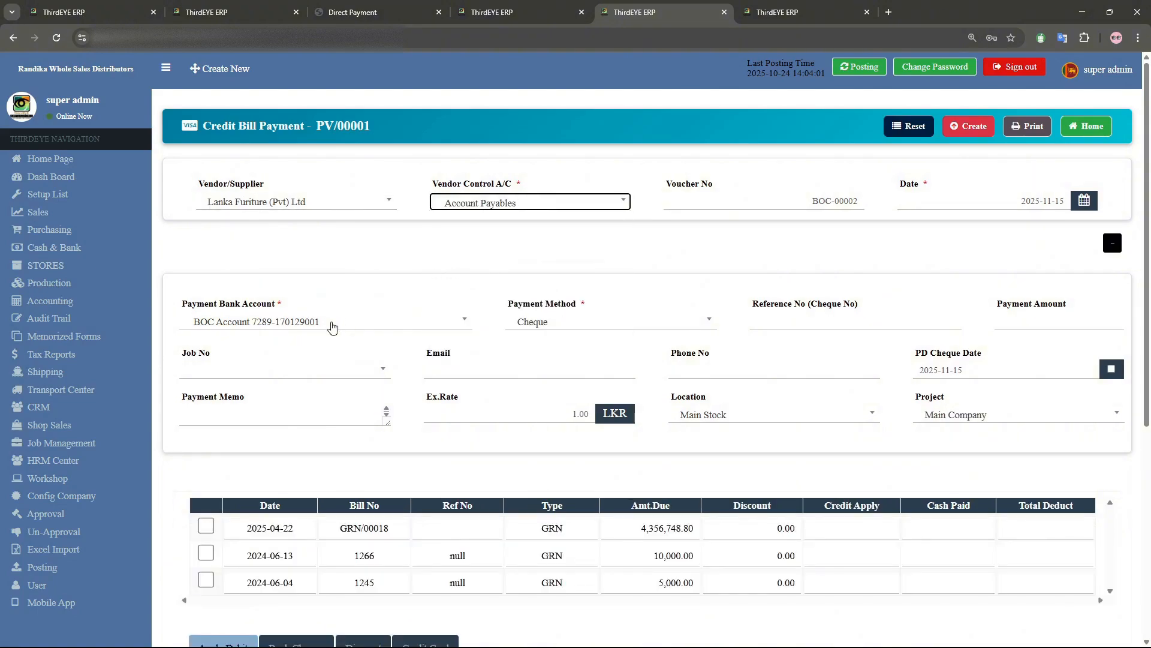
# - Select the BOC account as the payment bank account and set the payment method to Cash
pyautogui.click(332, 324)
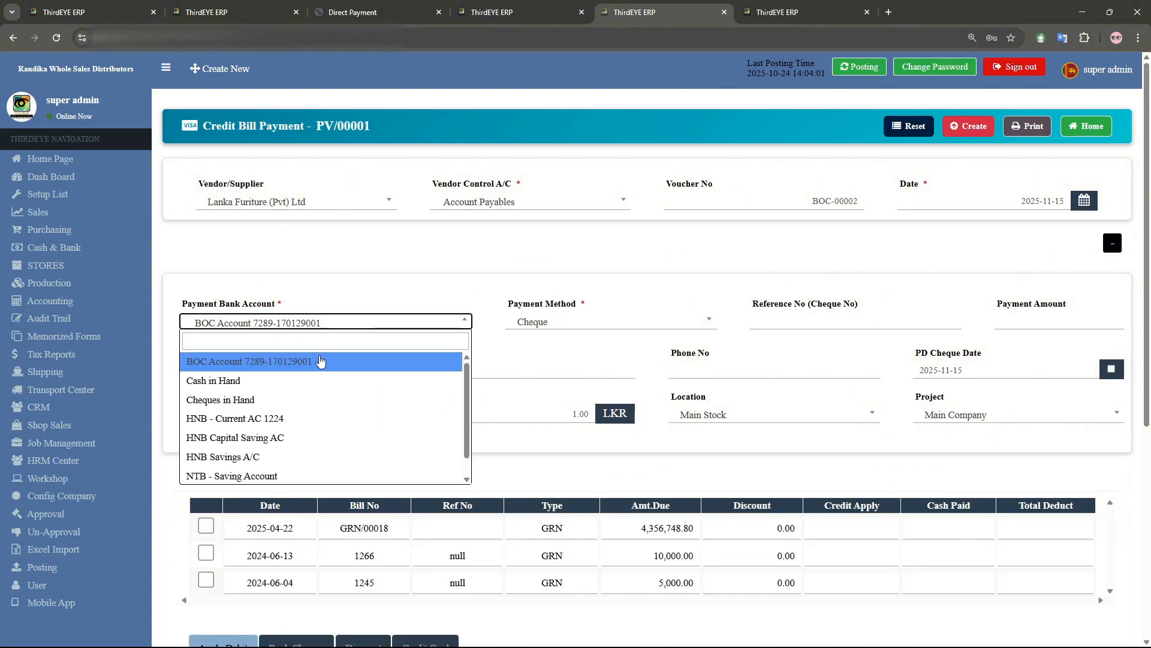
pyautogui.click(321, 361)
pyautogui.scroll(-2, 478, 325)
pyautogui.click(787, 200)
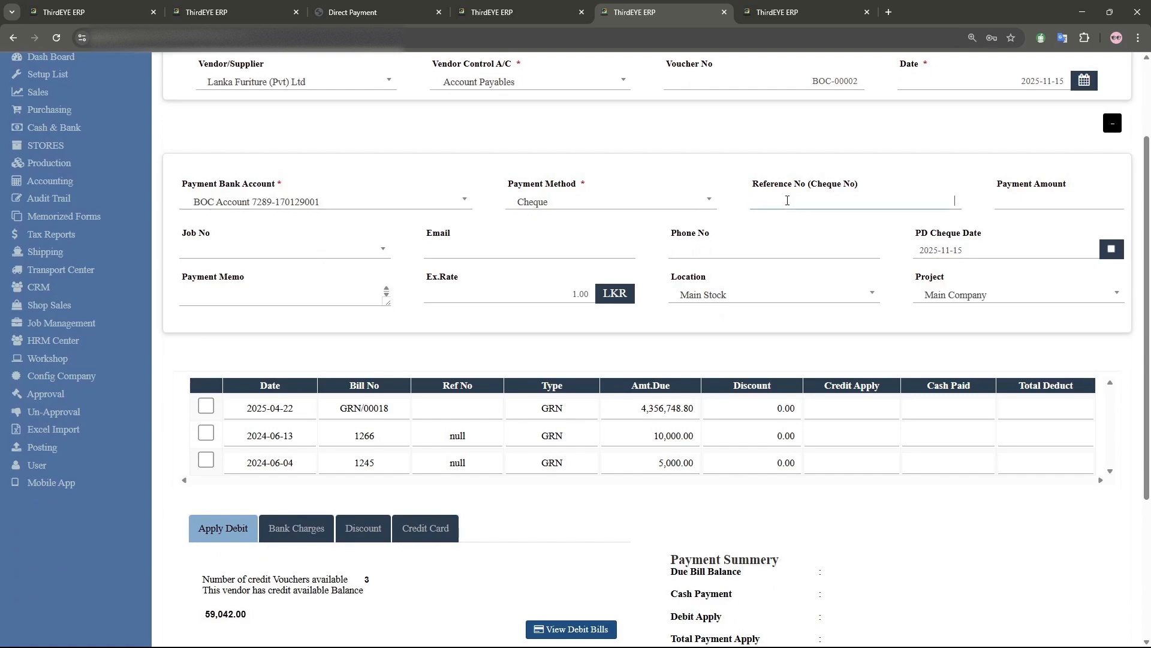
pyautogui.click(628, 204)
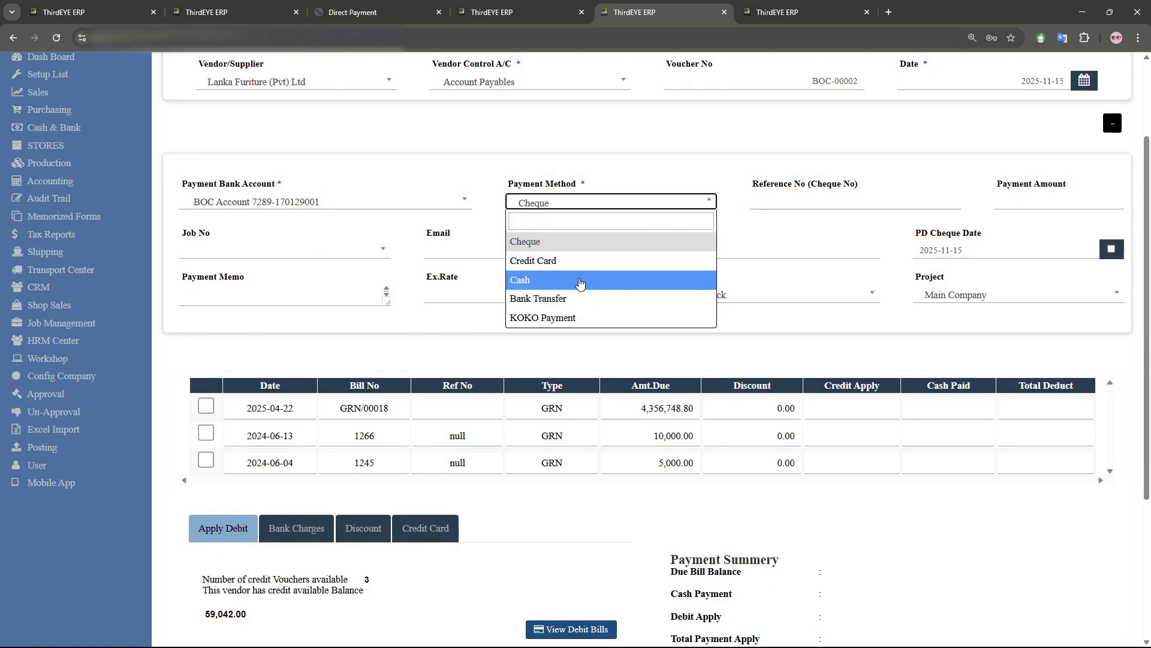
pyautogui.click(578, 281)
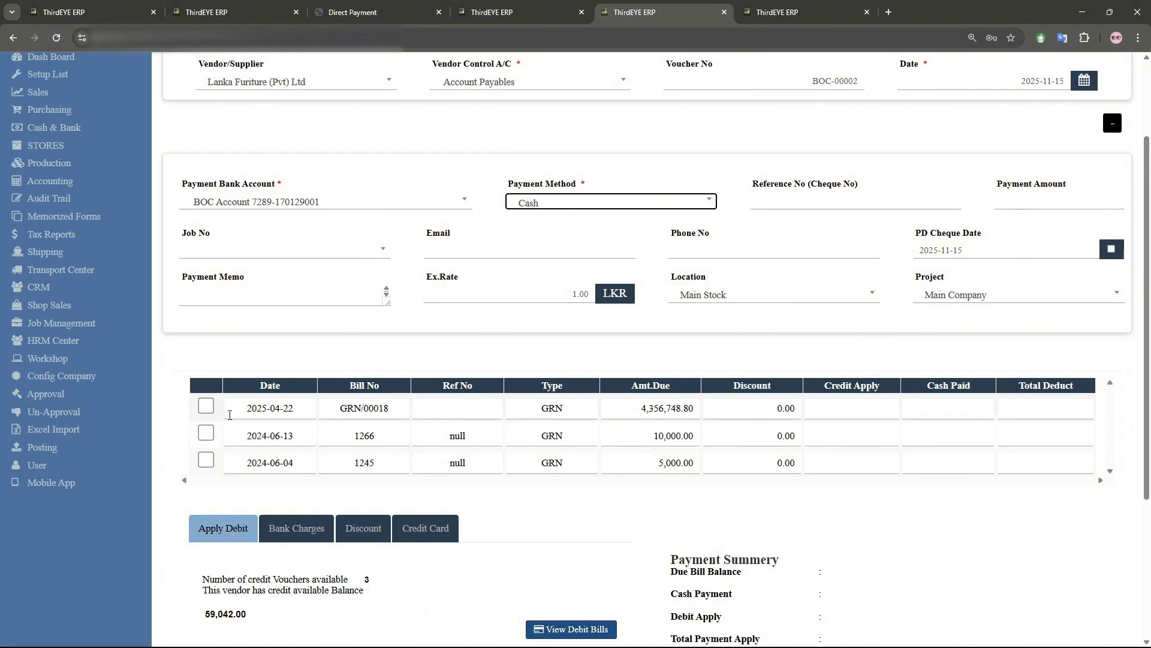
# - Select bill GRN/00018 for payment and apply the 50,000 write cheque entry HNBM-00002 to it as a debit
pyautogui.click(205, 406)
pyautogui.scroll(-4, 559, 370)
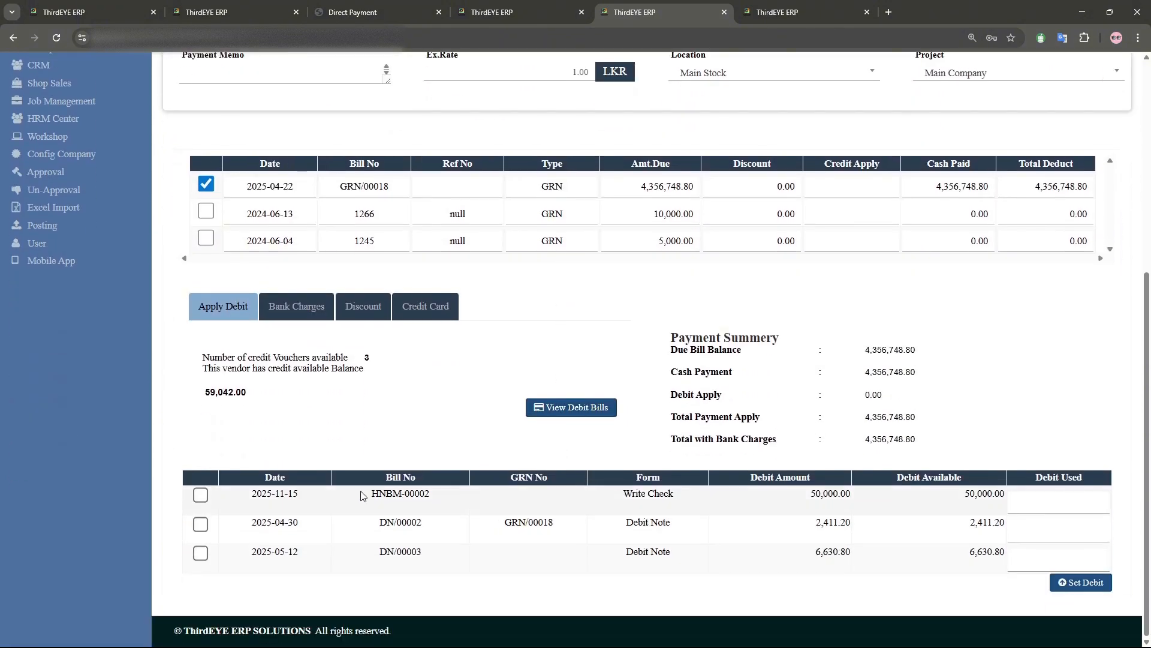
pyautogui.moveTo(811, 493); pyautogui.dragTo(1006, 494)
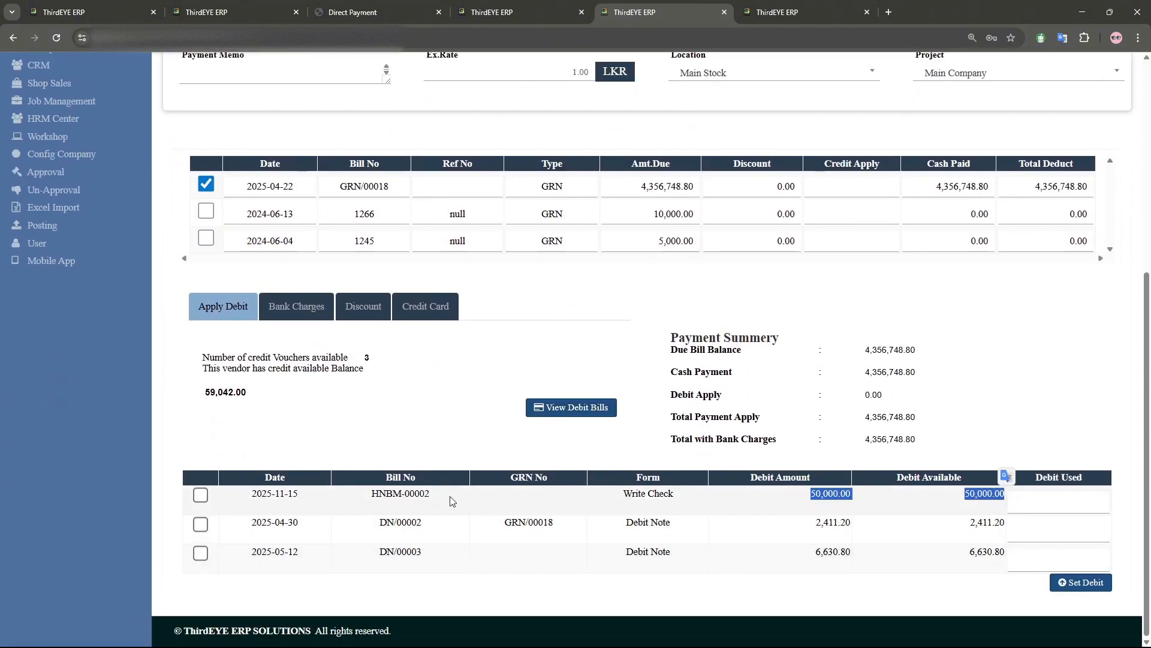
pyautogui.click(200, 495)
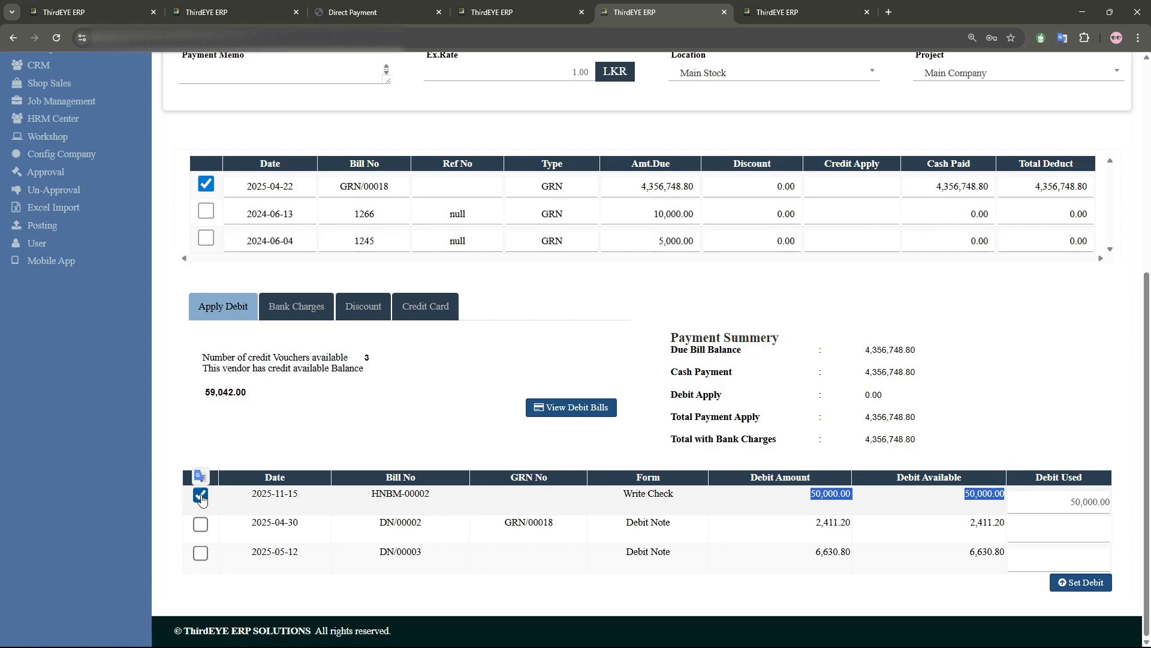
pyautogui.click(1069, 582)
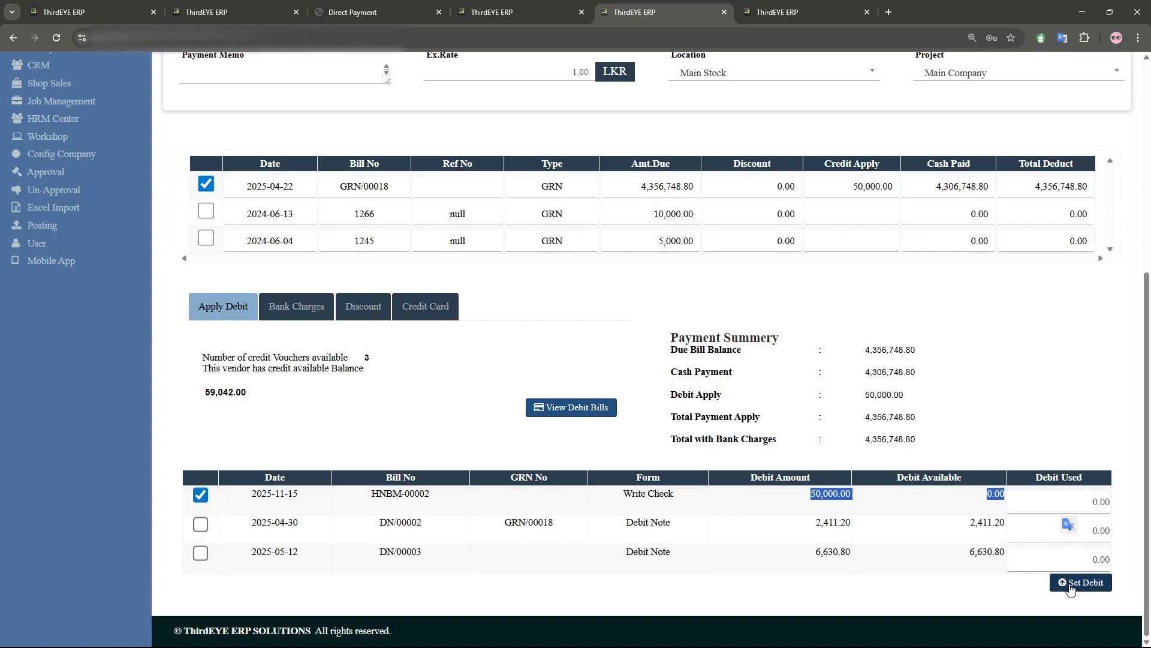
# - Set the cash paid on bill GRN/00018 to 200,000
pyautogui.scroll(2, 856, 261)
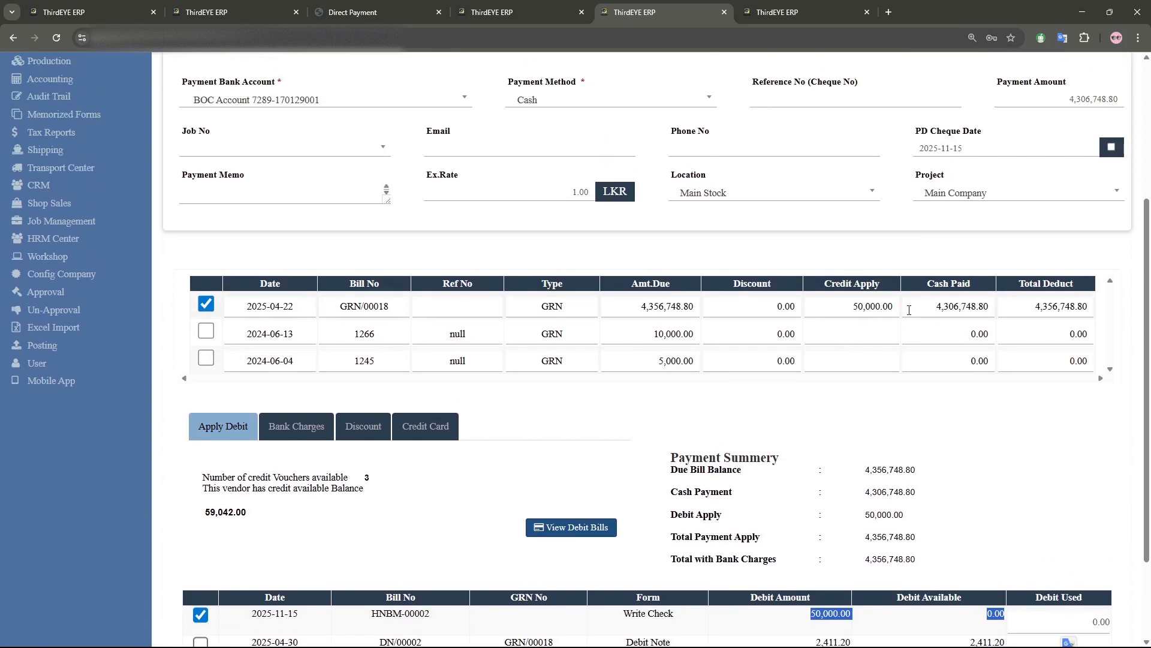
pyautogui.moveTo(936, 306); pyautogui.dragTo(978, 309)
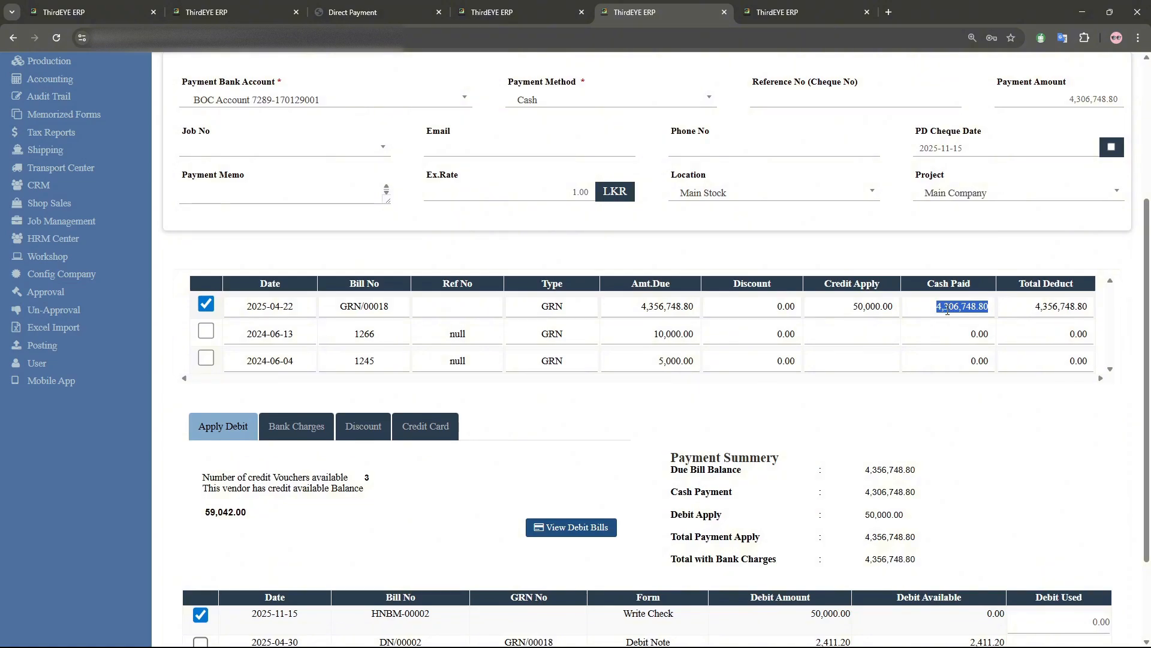
pyautogui.write('200,000.00')
pyautogui.click(923, 397)
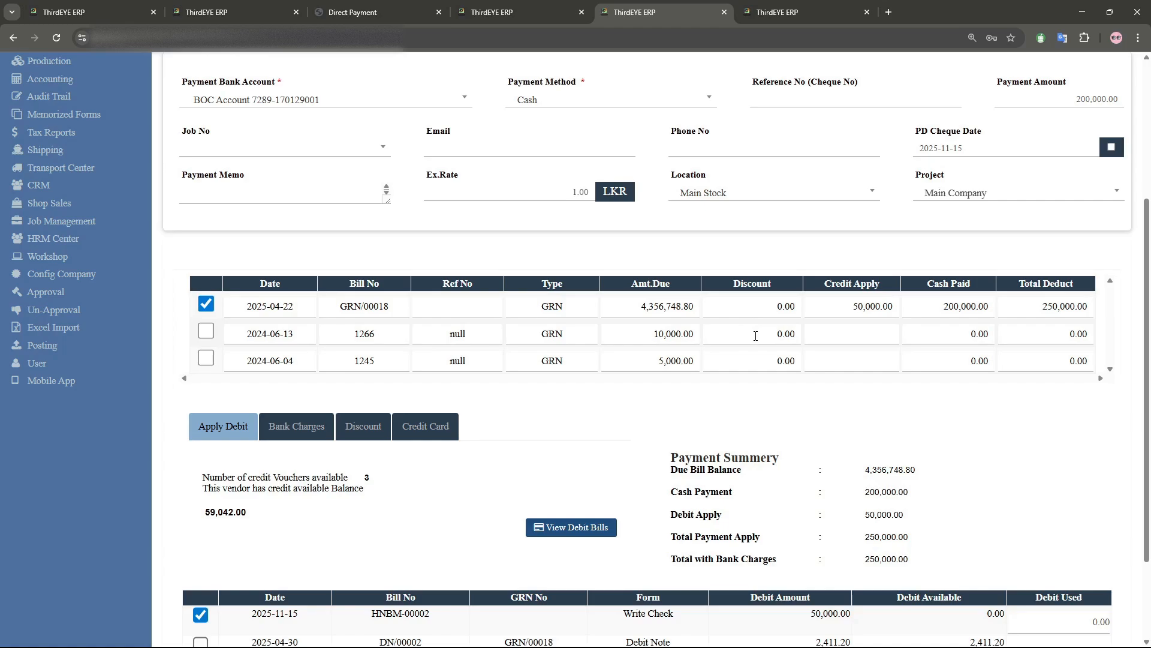
# - Save the credit bill payment with its printable voucher and return to the payment form
pyautogui.scroll(-1, 755, 336)
pyautogui.scroll(5, 758, 341)
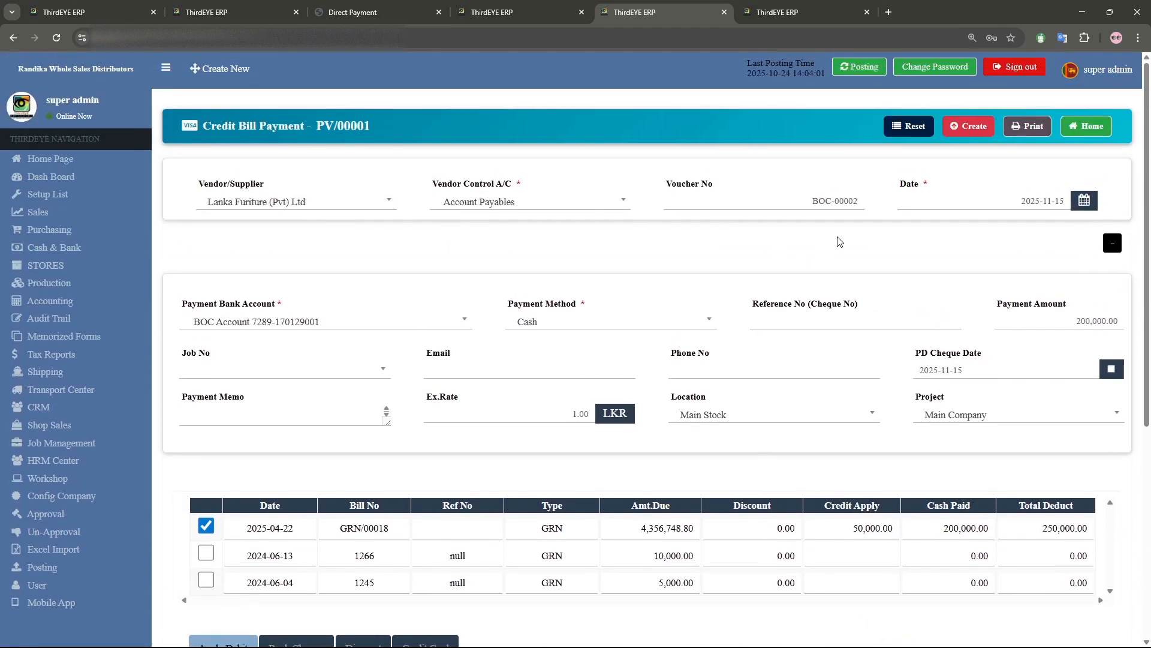
pyautogui.click(1029, 127)
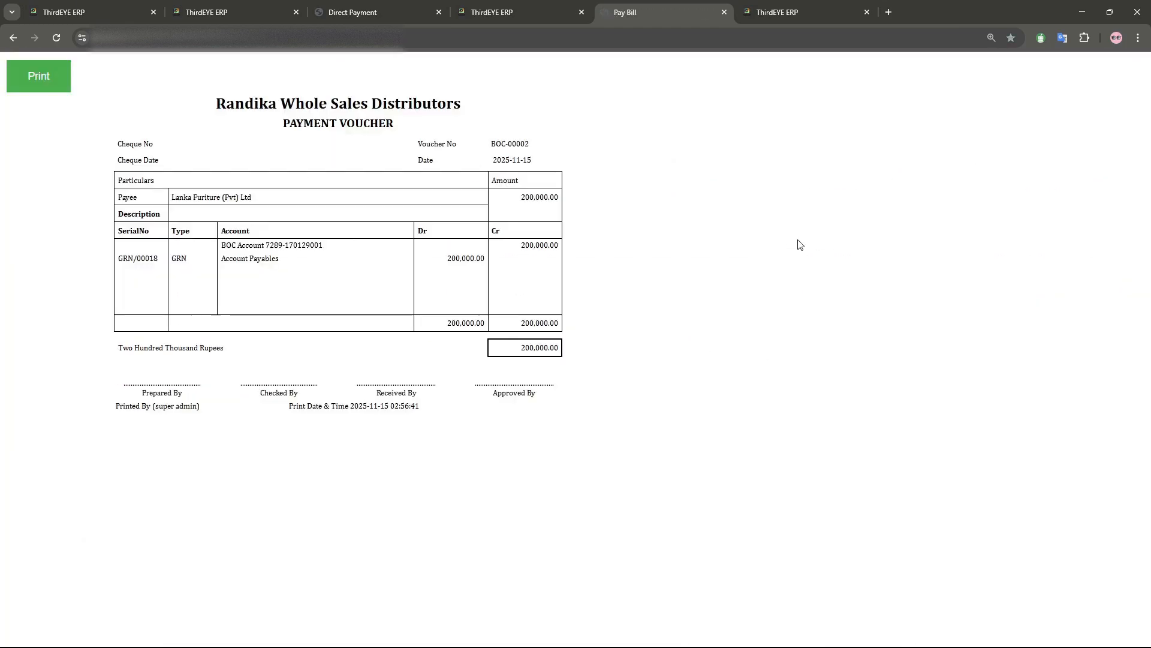
pyautogui.click(12, 41)
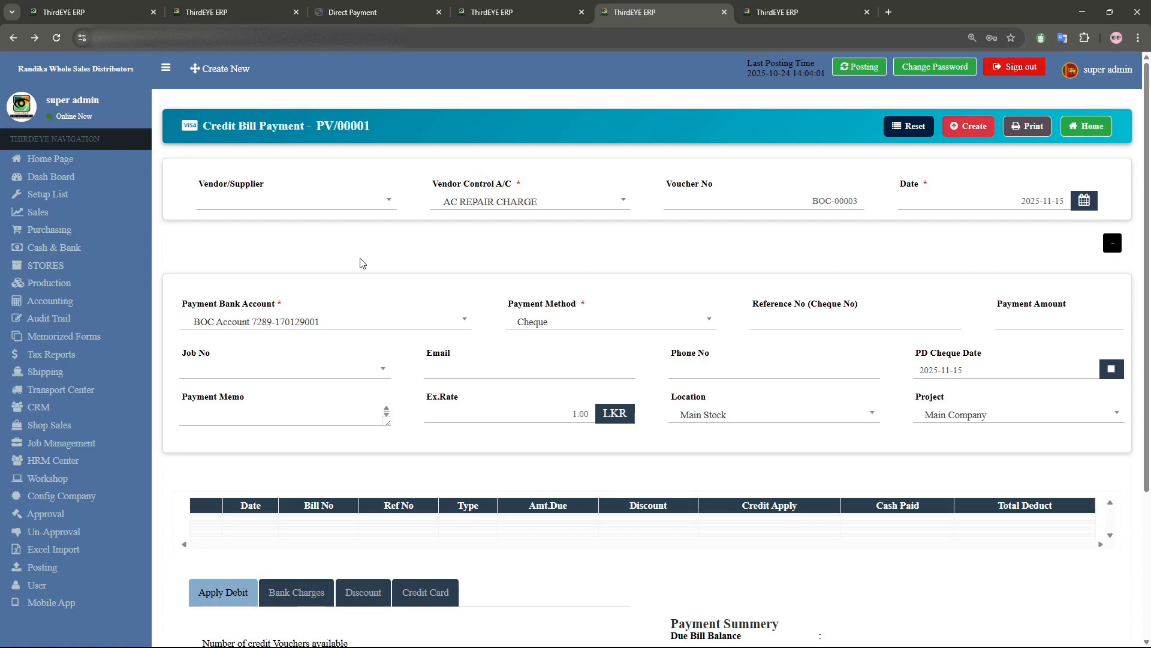
# - Approve the Ceylon Electricity Board bill voucher B/00004 in the Approval Center
pyautogui.click(54, 460)
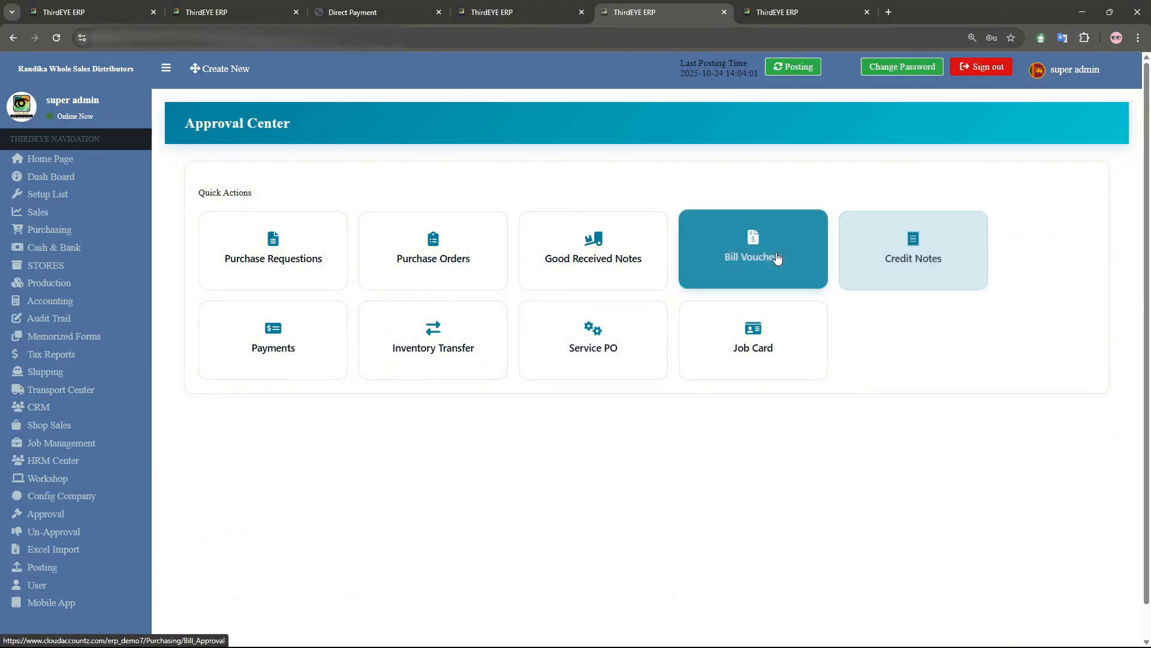
pyautogui.click(777, 257)
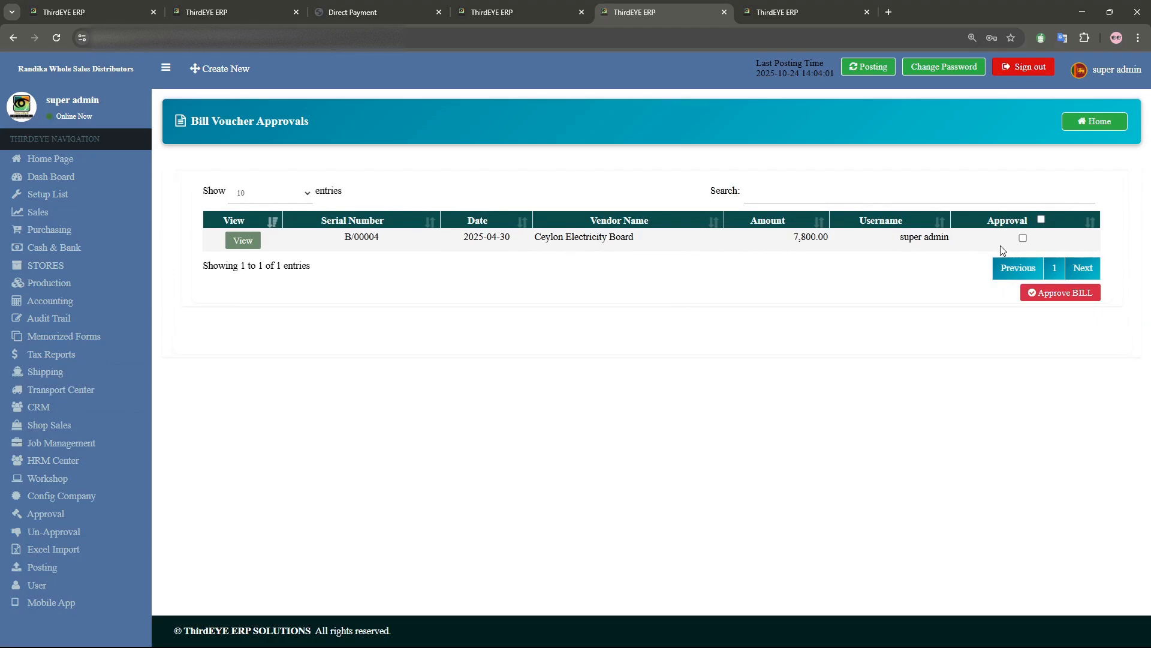
pyautogui.click(1044, 300)
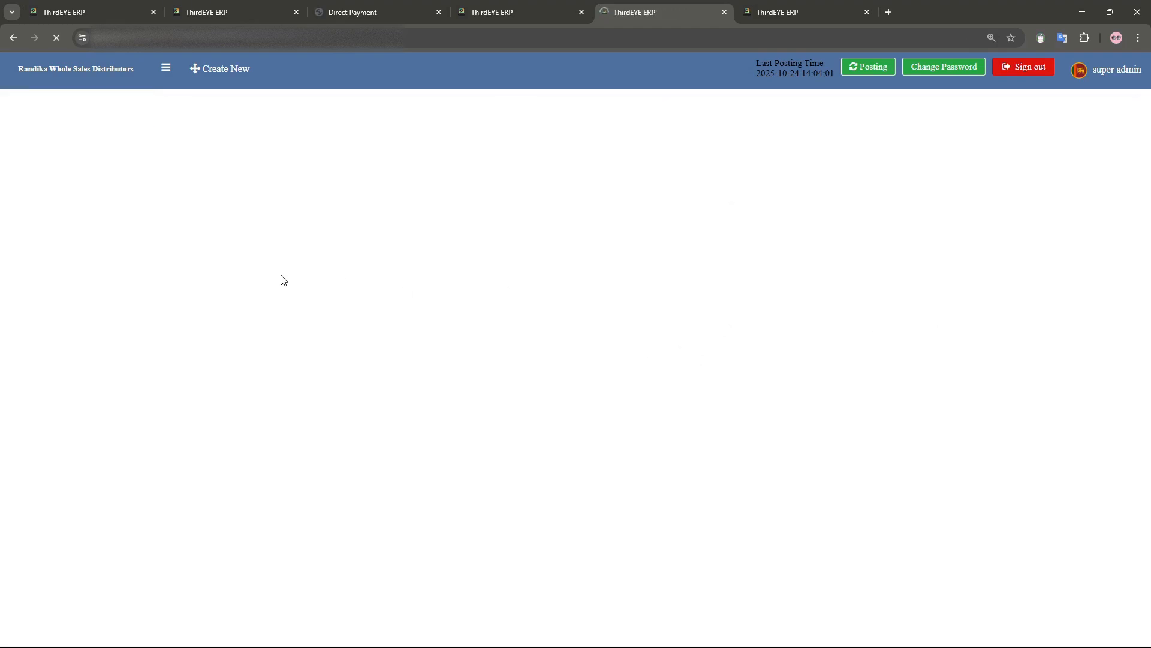
# - Start a new credit bill payment for vendor Ceylon Electricity Board with Account Payables as the vendor control account
pyautogui.click(103, 247)
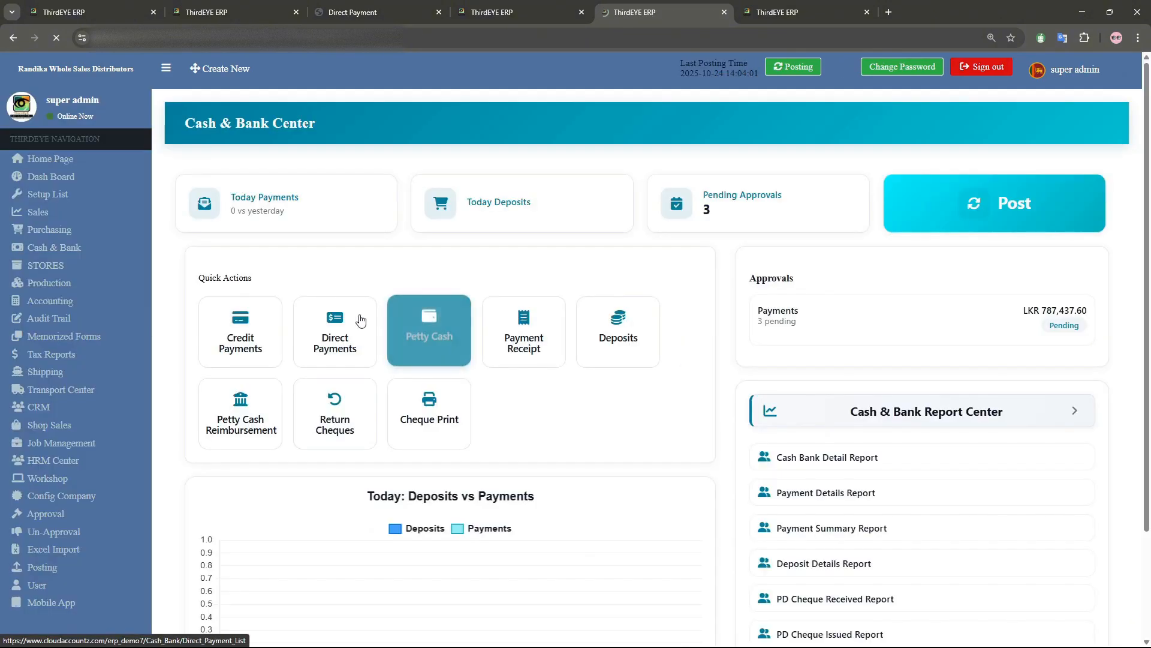
pyautogui.click(240, 332)
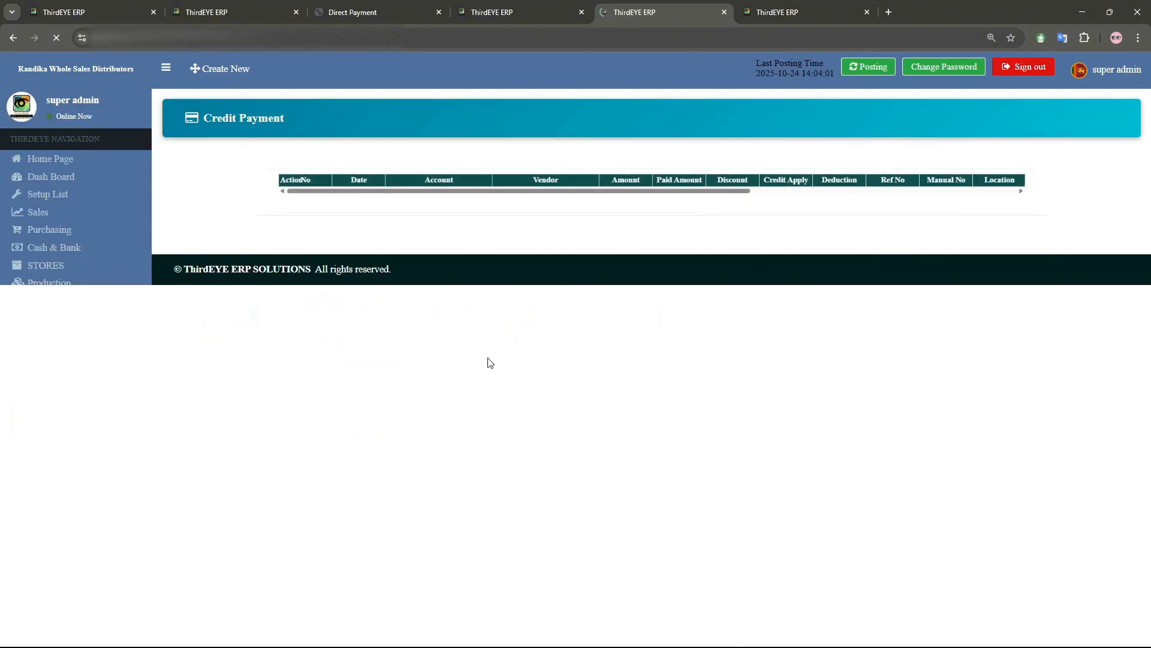
pyautogui.click(1079, 122)
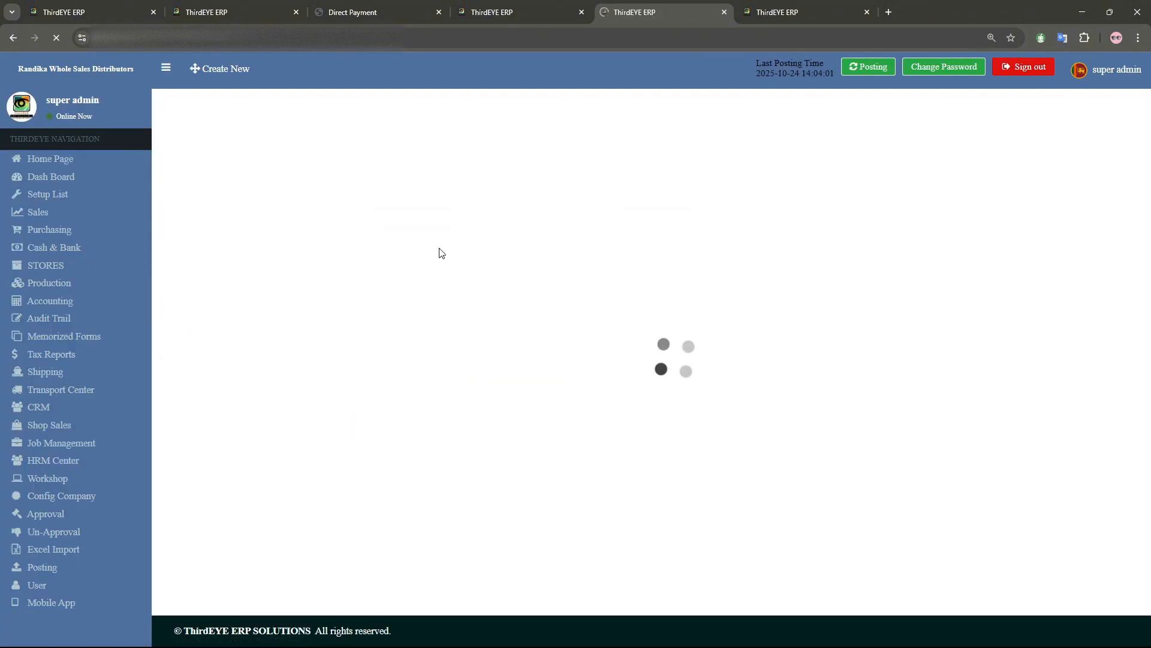
pyautogui.click(328, 204)
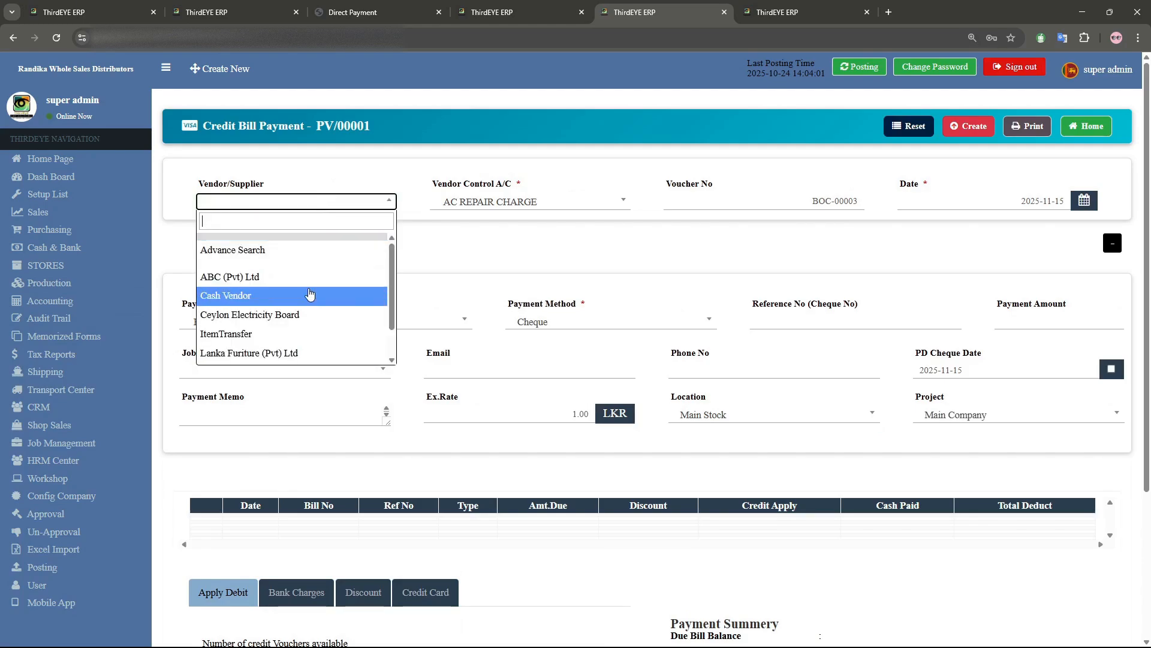
pyautogui.click(303, 313)
pyautogui.click(497, 208)
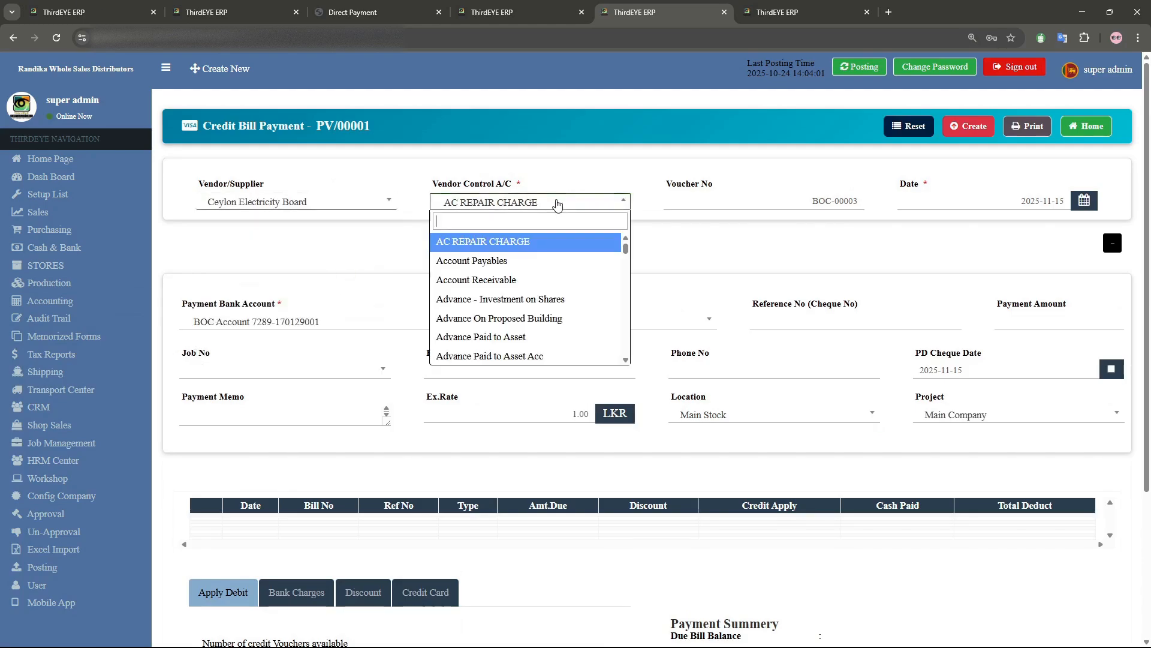
pyautogui.click(507, 259)
# - Choose Cash in Hand as the payment bank account and set the payment method to Cash
pyautogui.scroll(-2, 457, 272)
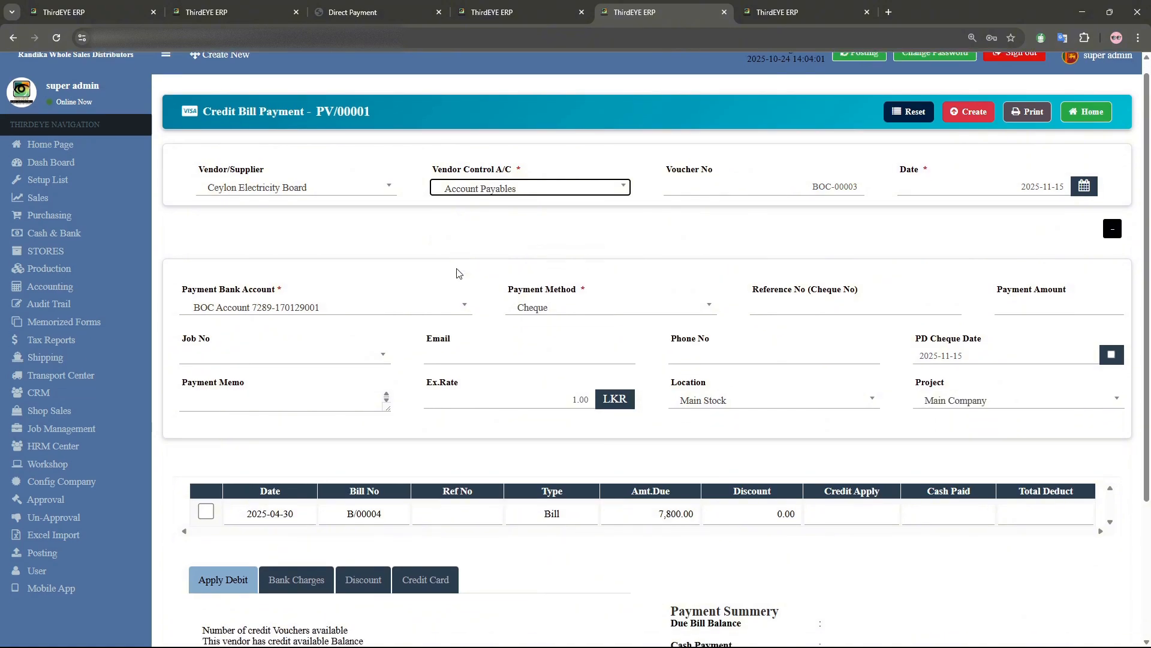
pyautogui.click(361, 205)
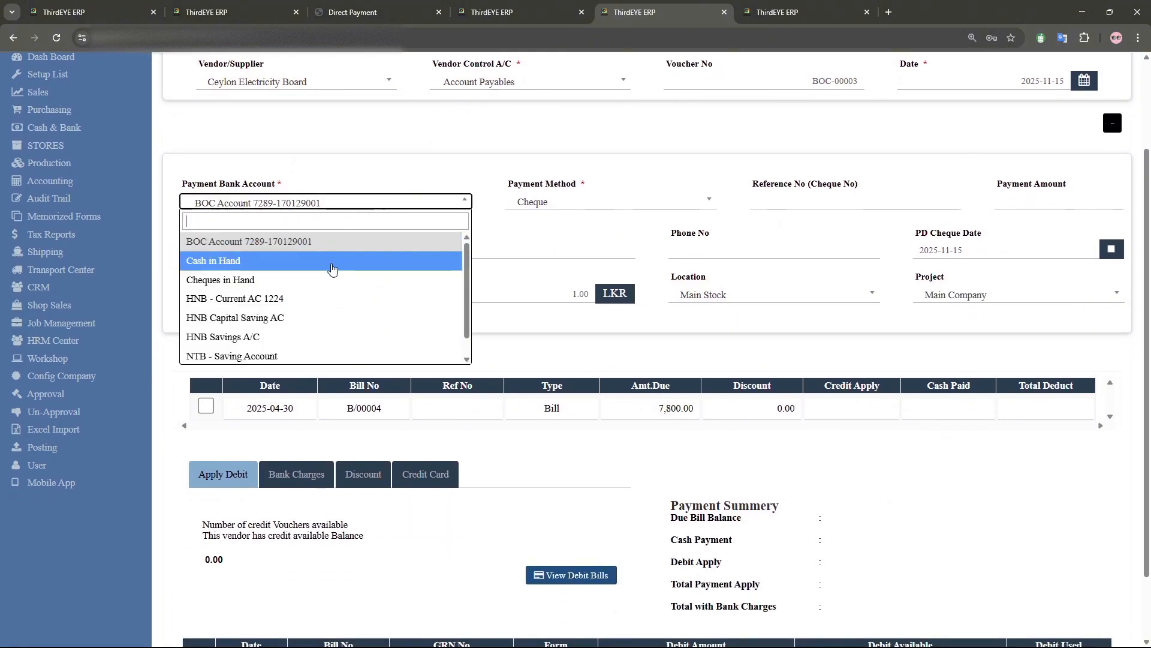
pyautogui.click(316, 269)
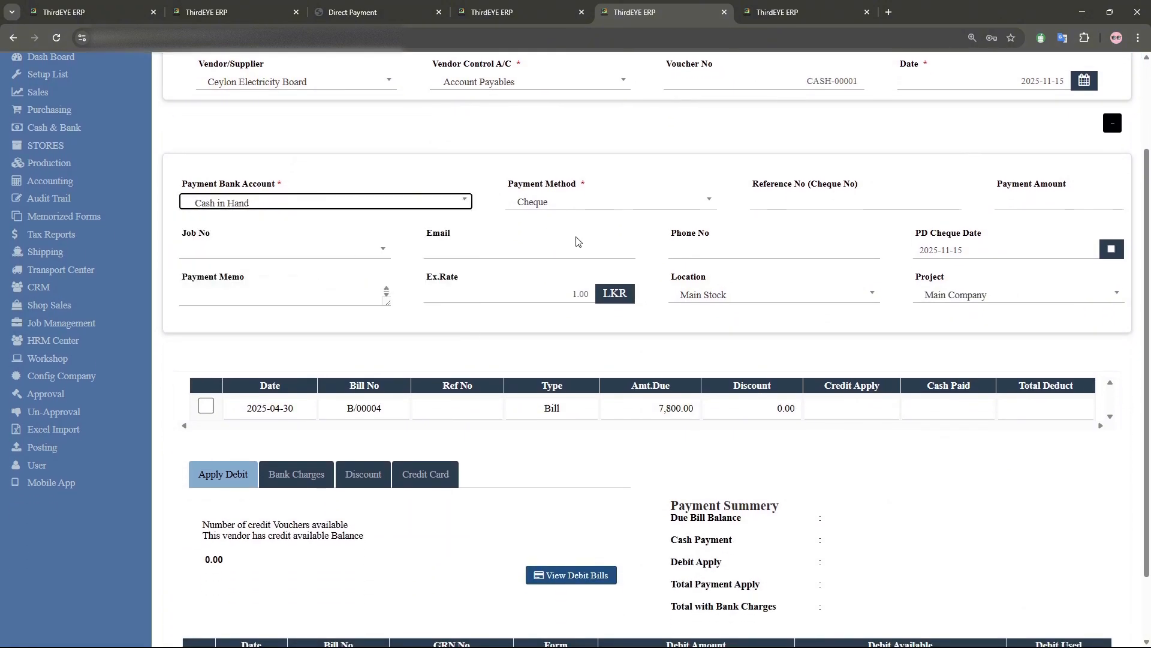
pyautogui.click(609, 207)
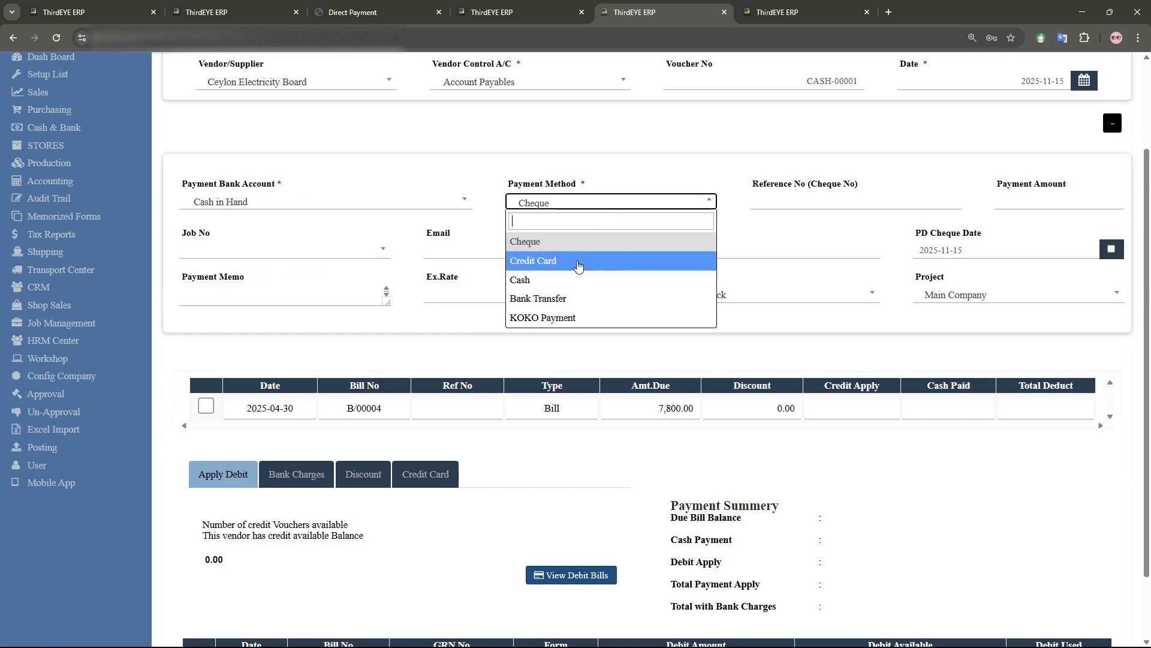
pyautogui.click(585, 280)
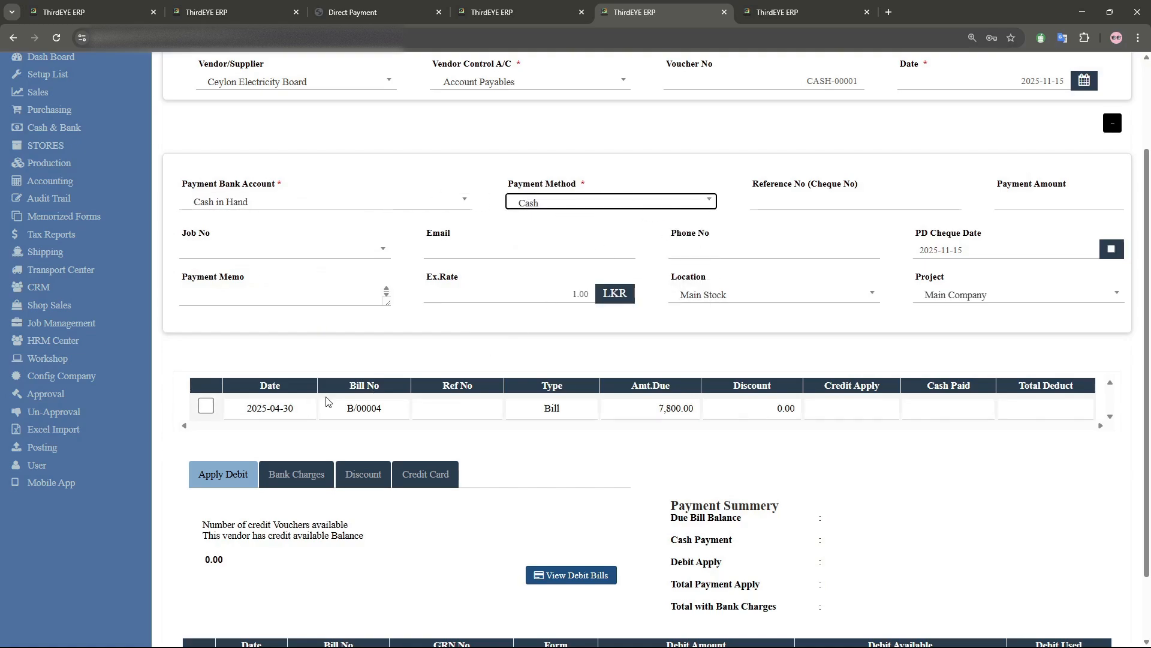
# - Select bill B/00004 for payment, save the credit payment with its printable voucher, and leave the payment form
pyautogui.click(204, 409)
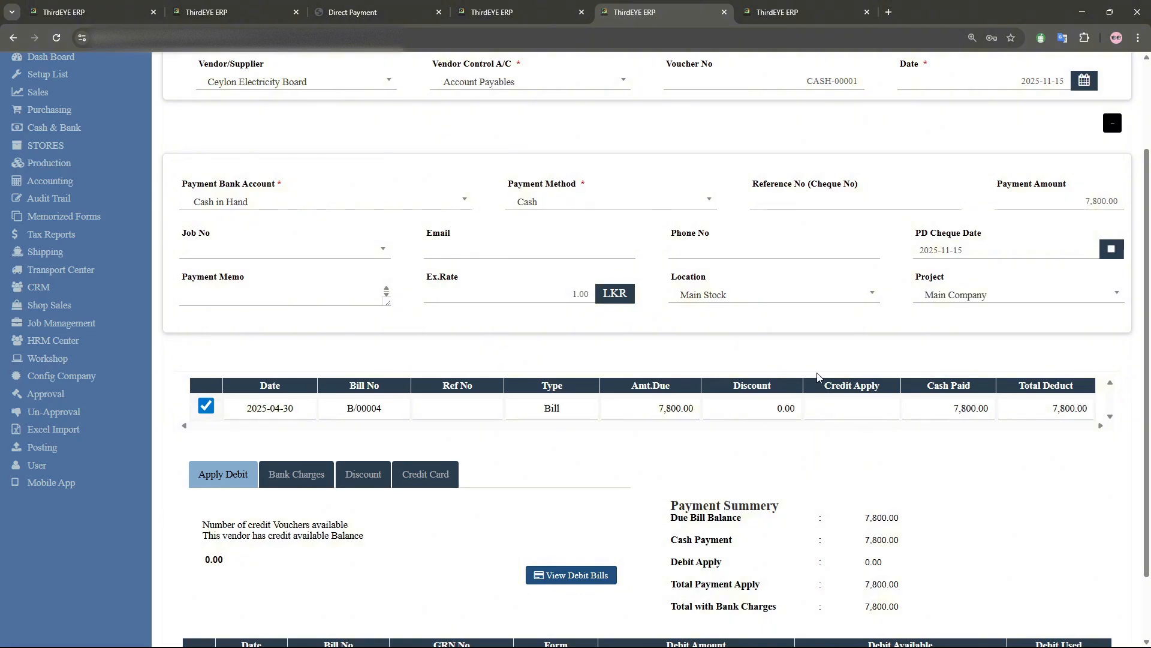
pyautogui.scroll(2, 771, 338)
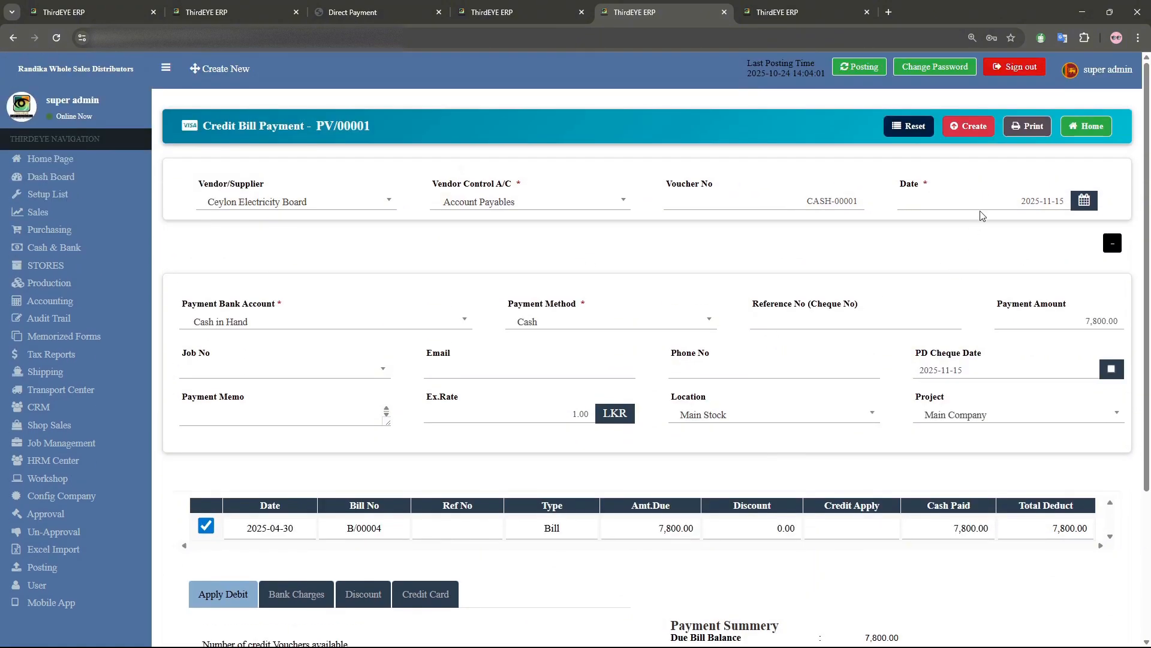
pyautogui.click(1029, 127)
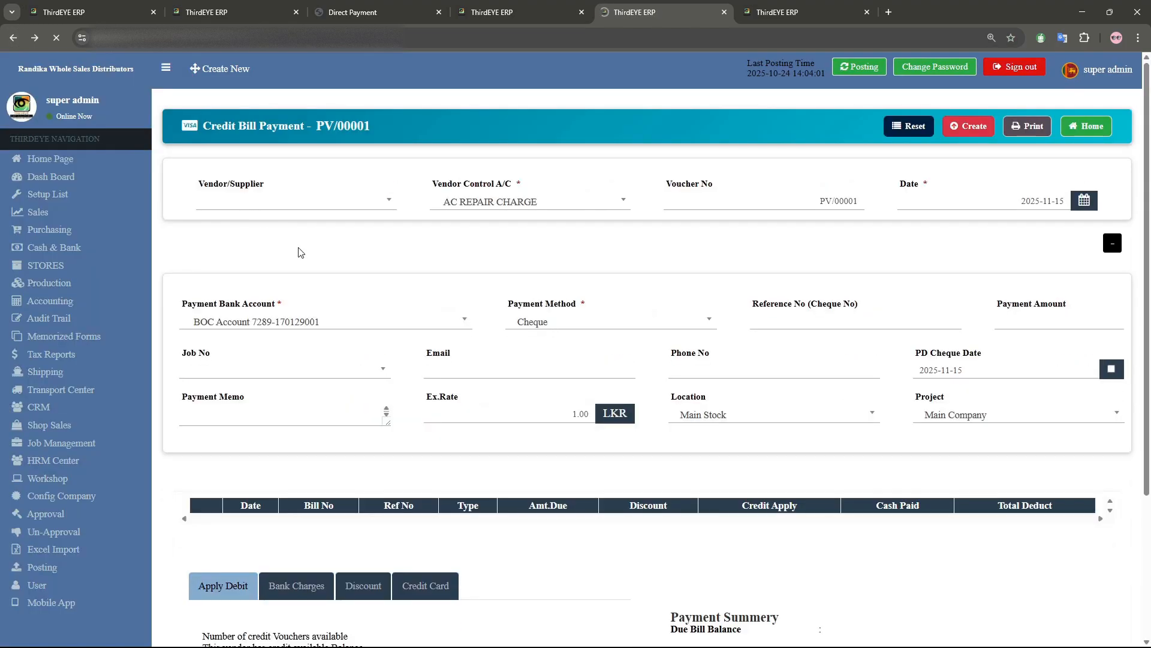
pyautogui.click(72, 159)
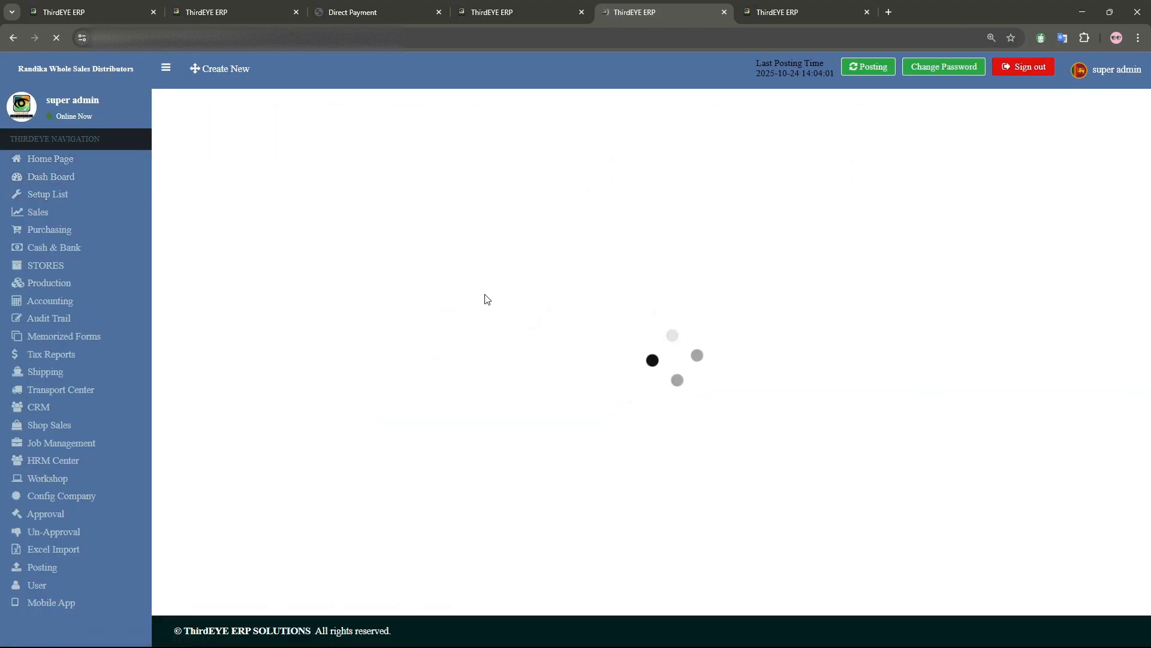